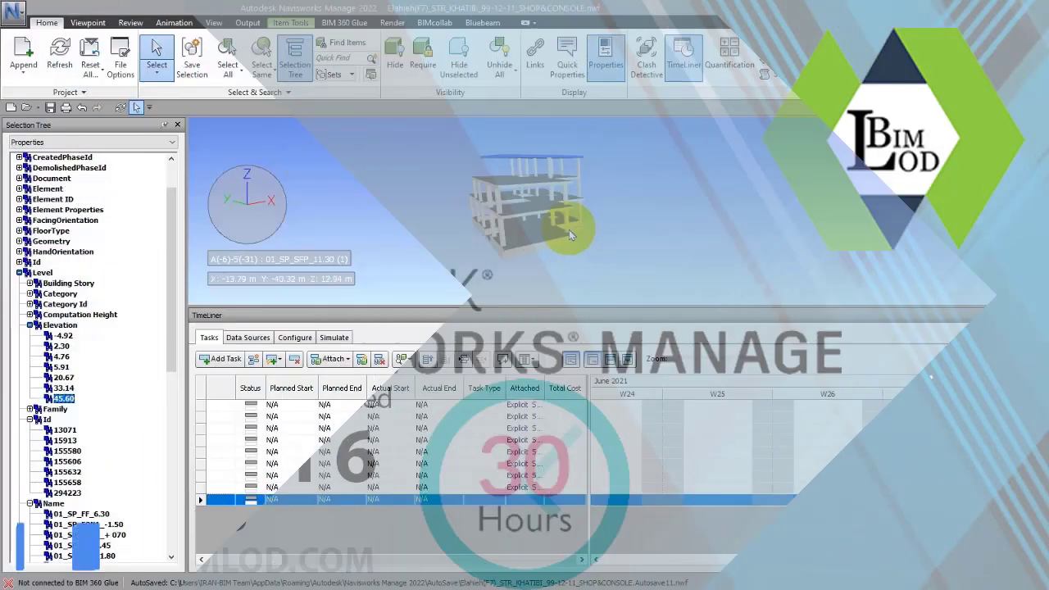
# Close the TimeLiner and switch the Selection Tree to Standard with branches collapsed.
pyautogui.click(1025, 314)
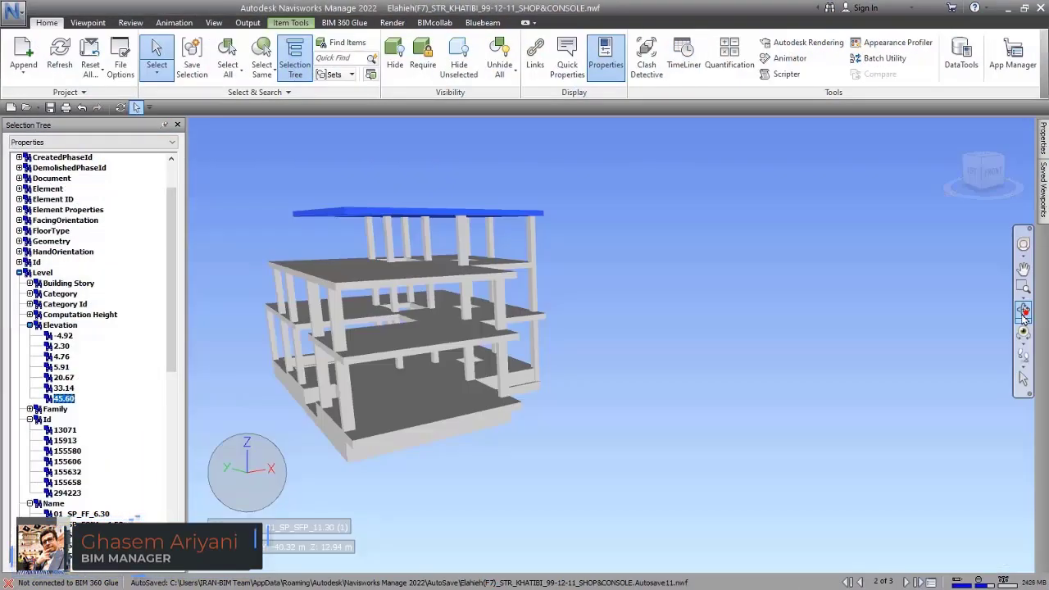
pyautogui.scroll(2, 163, 180)
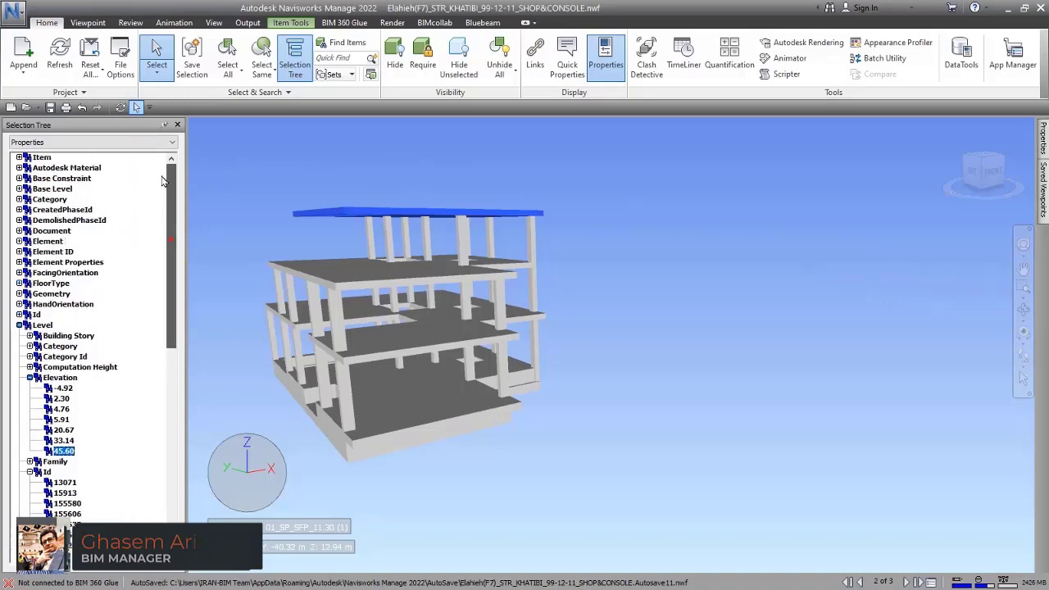
pyautogui.click(98, 143)
pyautogui.click(93, 144)
pyautogui.click(94, 144)
pyautogui.click(69, 157)
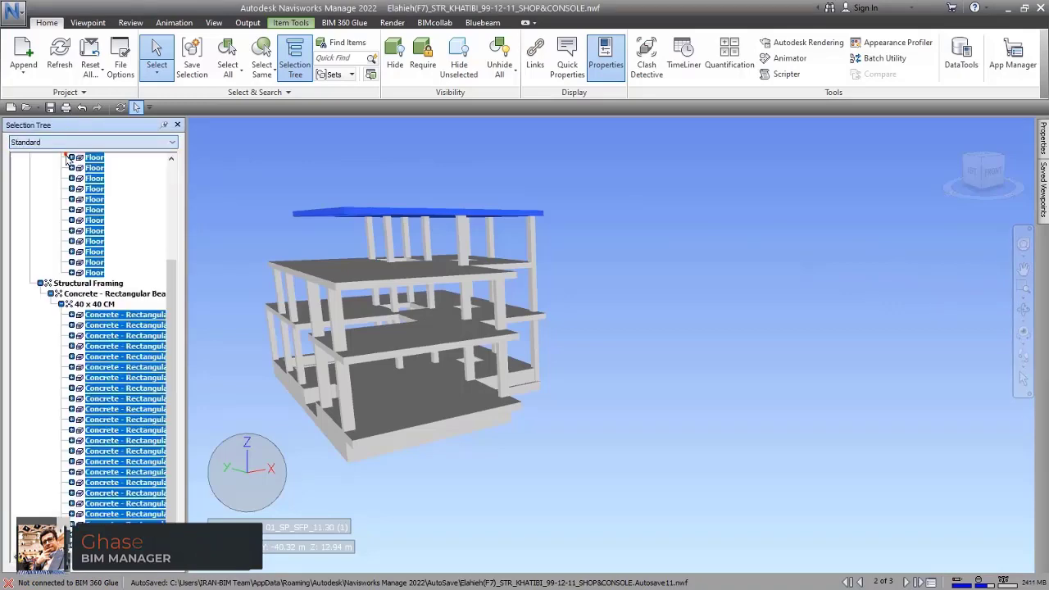
# Clear the selection, expand S-99.6.nwc to its eight levels, and close Properties.
pyautogui.click(280, 233)
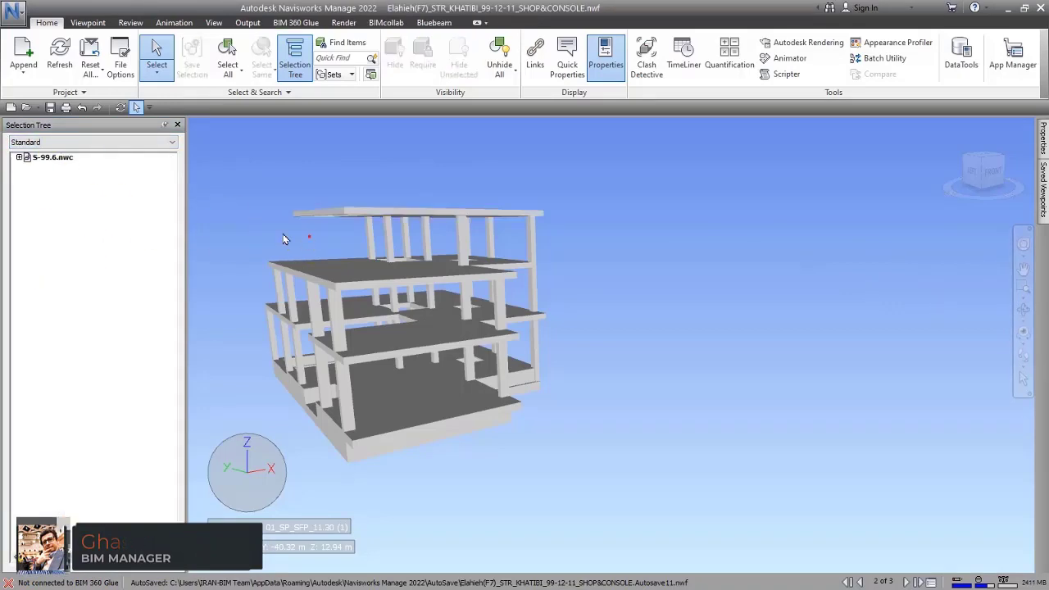
pyautogui.click(20, 158)
pyautogui.click(606, 58)
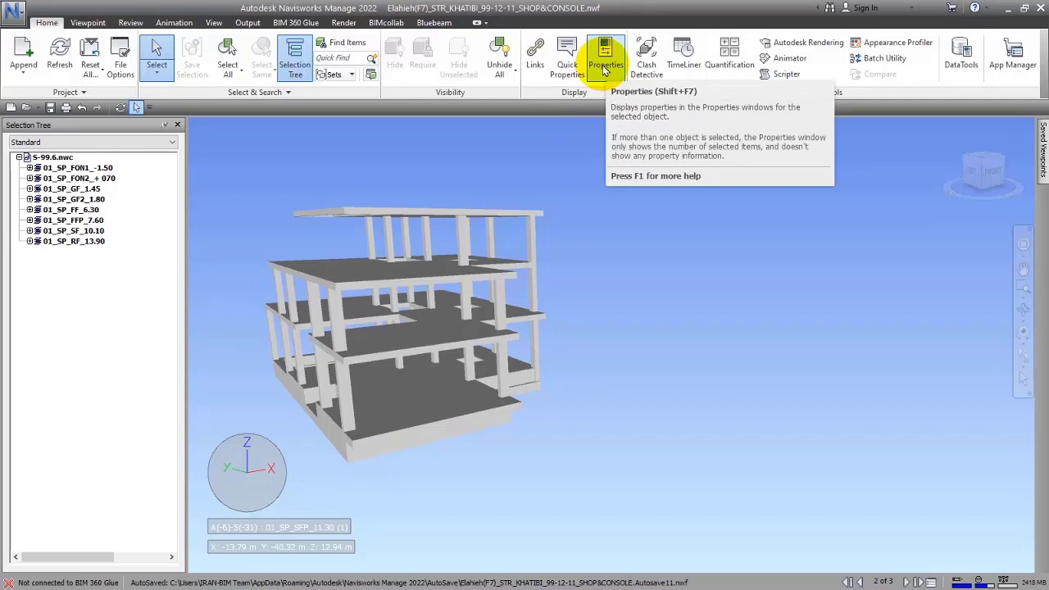
# Reopen Properties, pin and widen it, then pan and orbit the structure to another side.
pyautogui.click(602, 65)
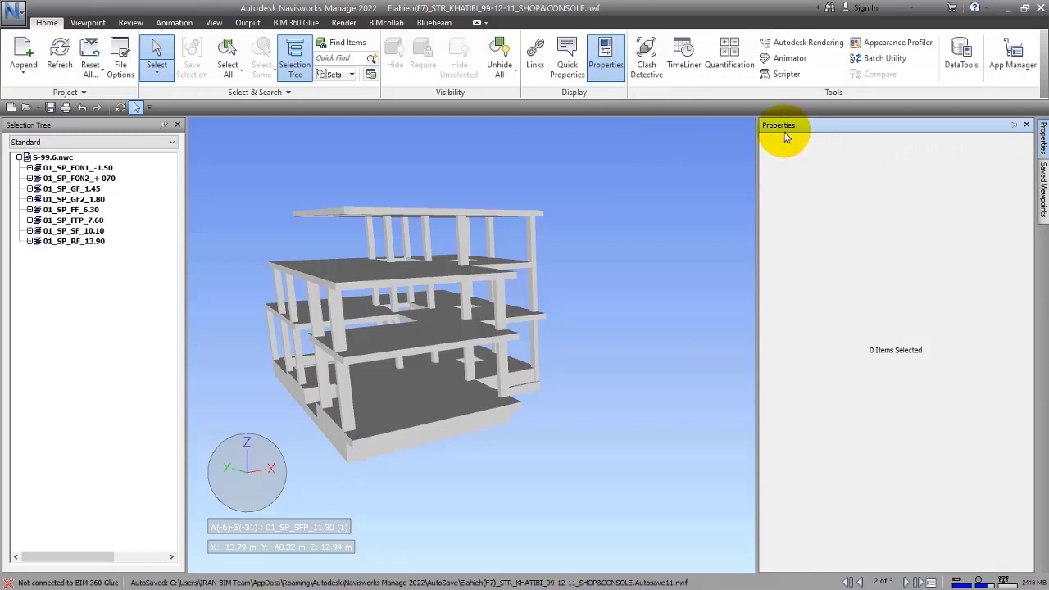
pyautogui.click(1014, 125)
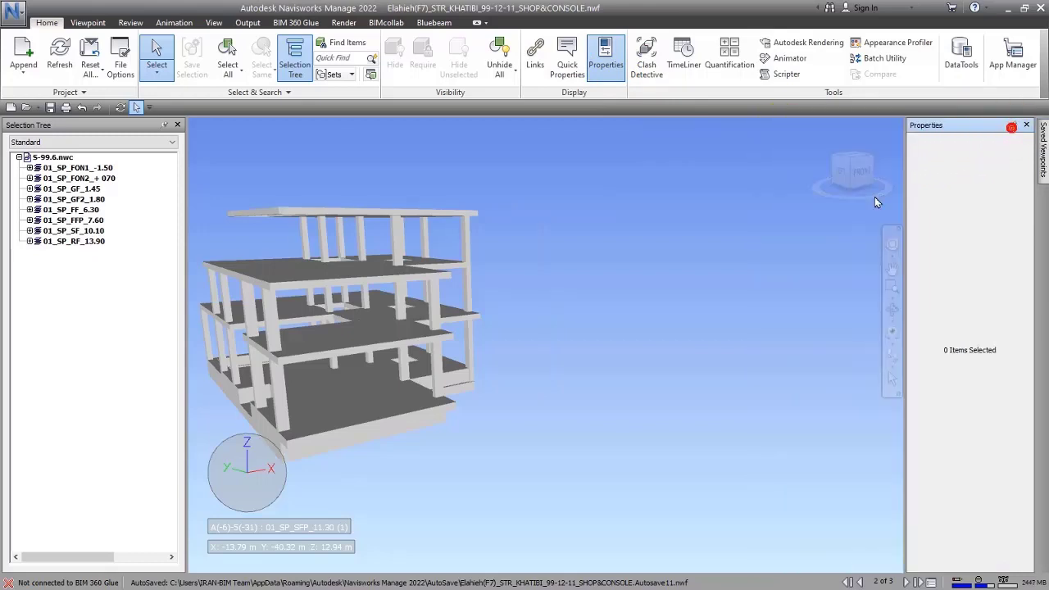
pyautogui.moveTo(906, 206); pyautogui.dragTo(698, 223)
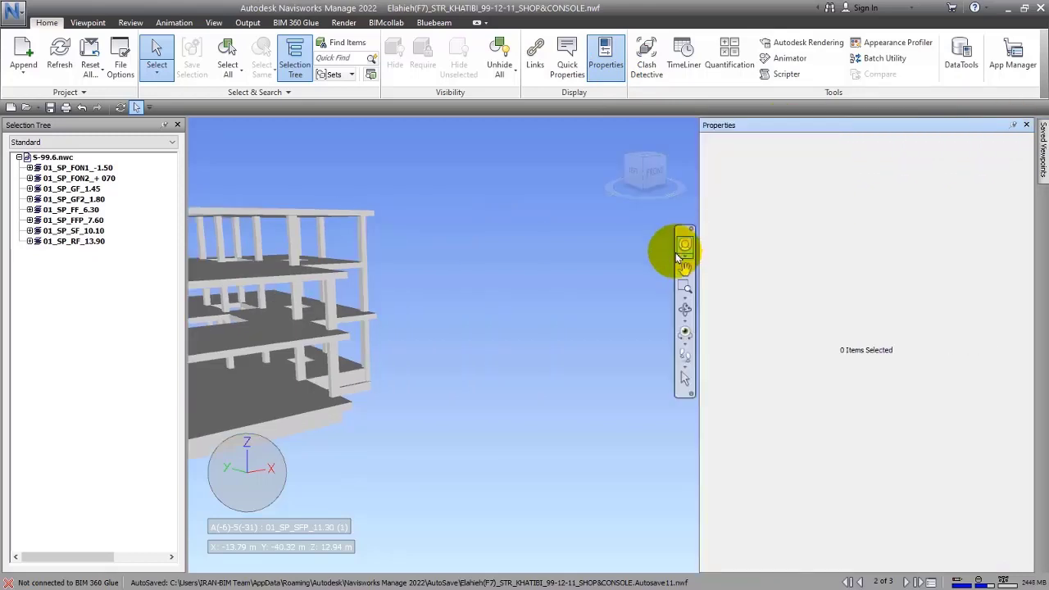
pyautogui.moveTo(555, 275); pyautogui.dragTo(628, 241, button='middle')
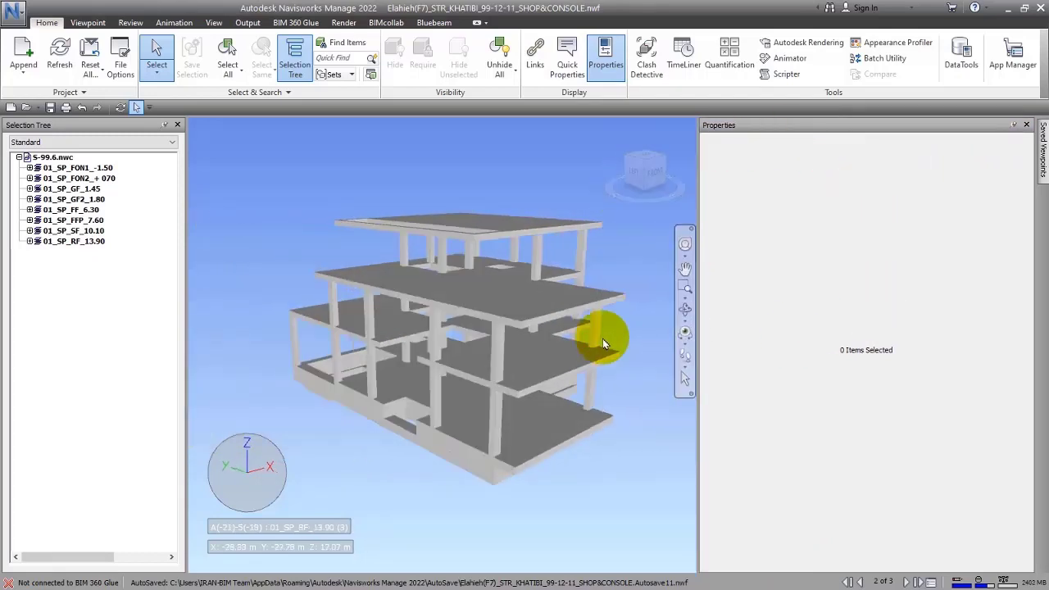
pyautogui.keyDown('shift'); pyautogui.moveTo(604, 339); pyautogui.dragTo(736, 360, button='middle'); pyautogui.keyUp('shift')
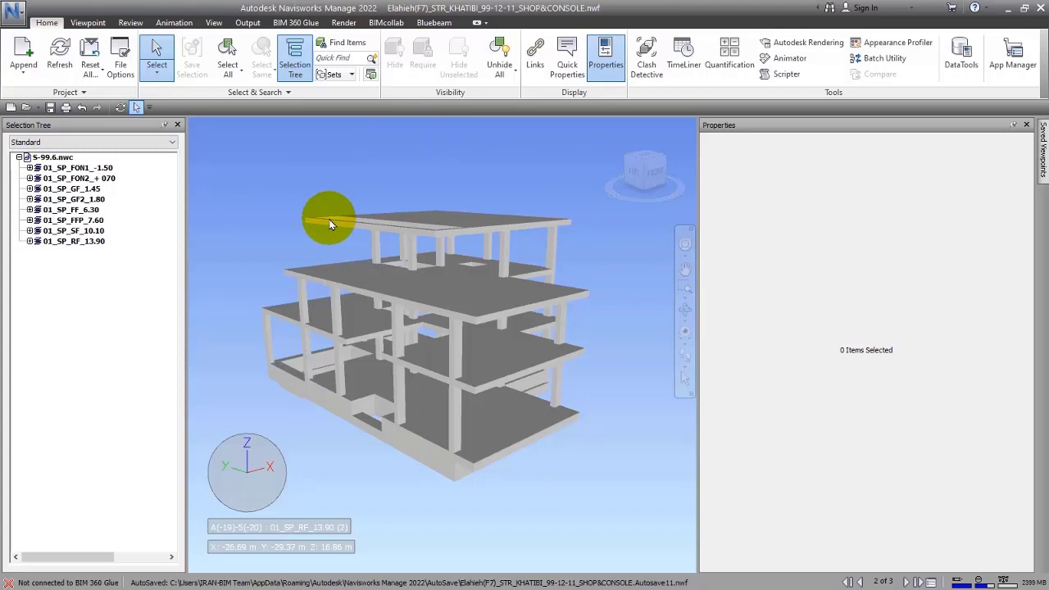
# Select a 6.30-level column and view its Material, Revit/Autodesk Material, Element, Base and Top Level properties.
pyautogui.click(297, 300)
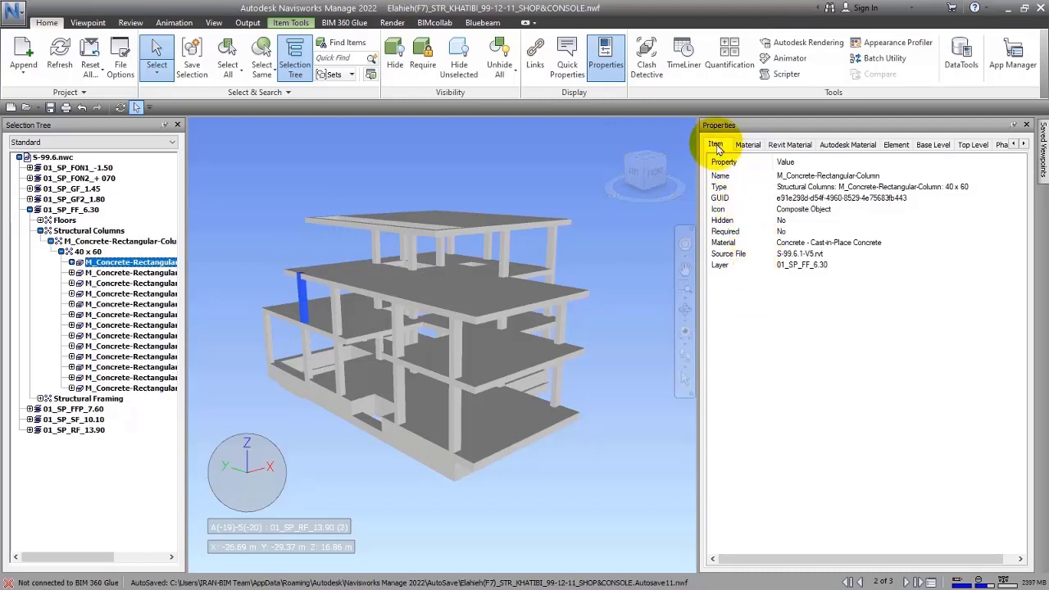
pyautogui.click(746, 145)
pyautogui.click(785, 147)
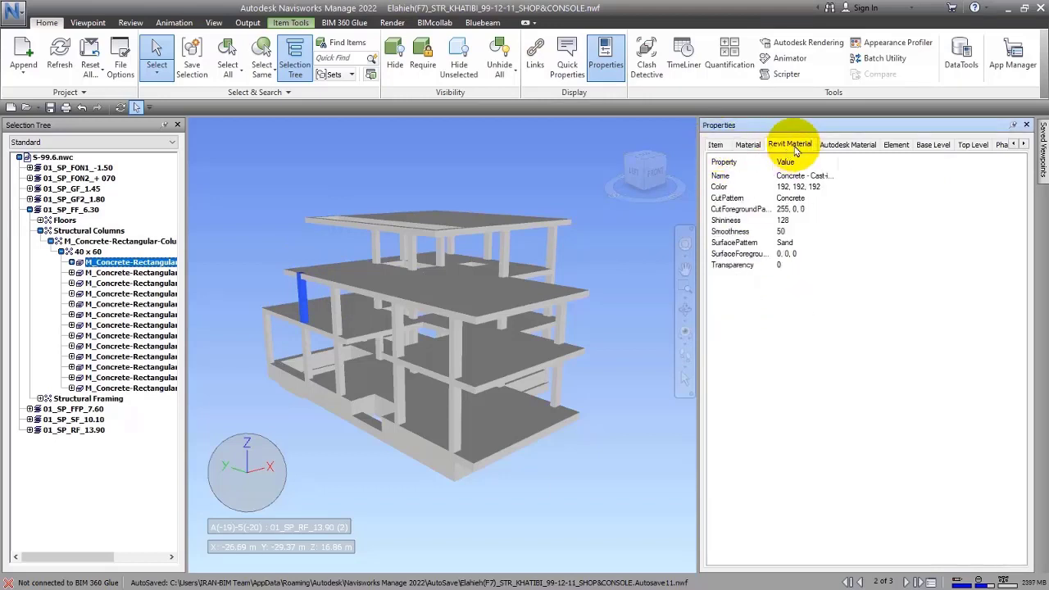
pyautogui.click(836, 147)
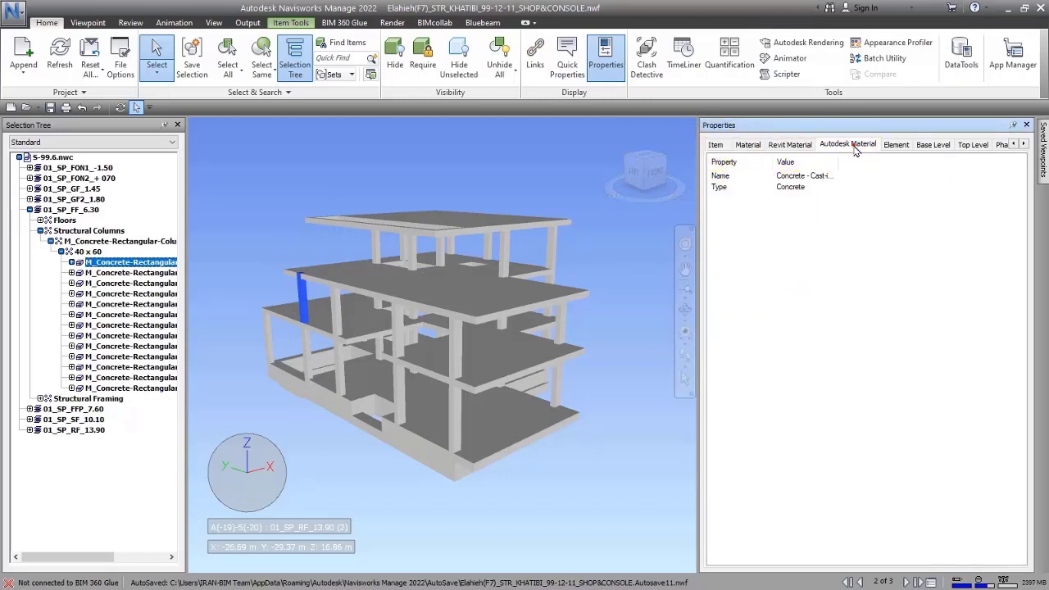
pyautogui.click(897, 147)
pyautogui.click(931, 148)
pyautogui.click(969, 145)
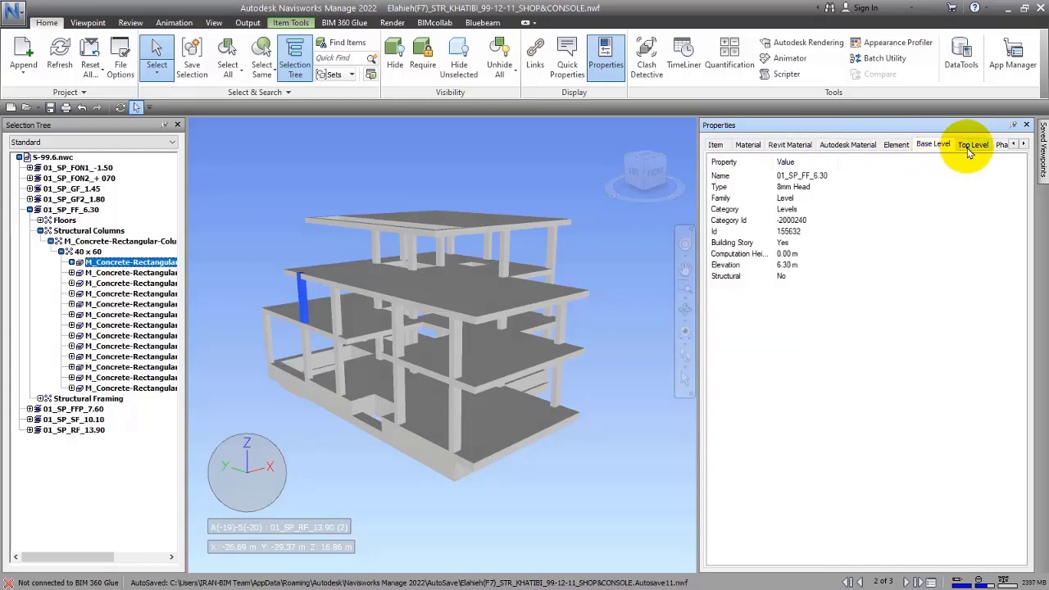
# Page through the remaining property categories, widen the panel, and view TimeLiner and Element ID data.
pyautogui.click(1023, 145)
pyautogui.click(1023, 145)
pyautogui.click(1024, 145)
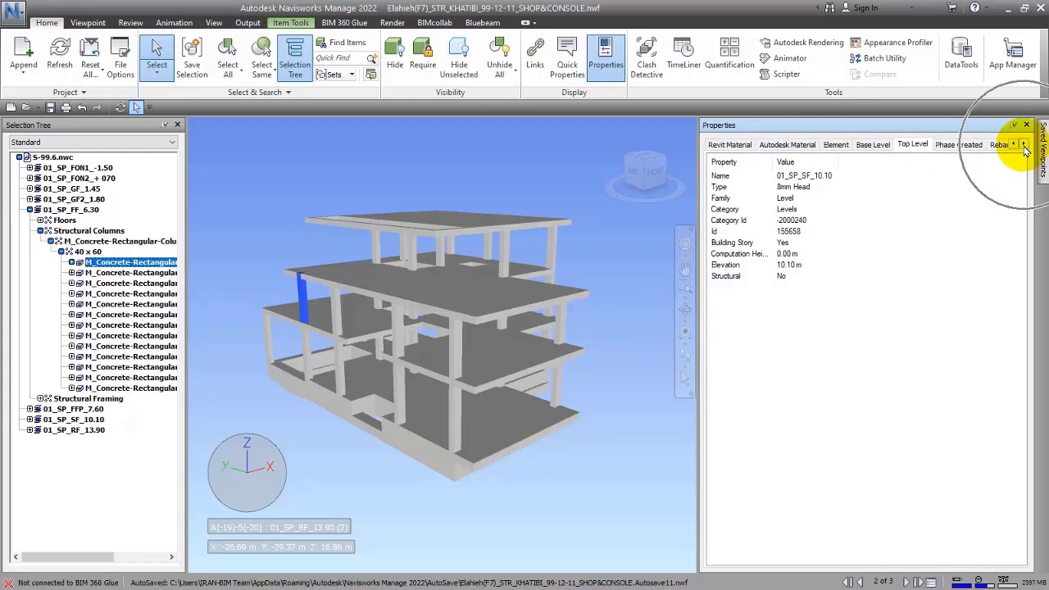
pyautogui.click(1023, 145)
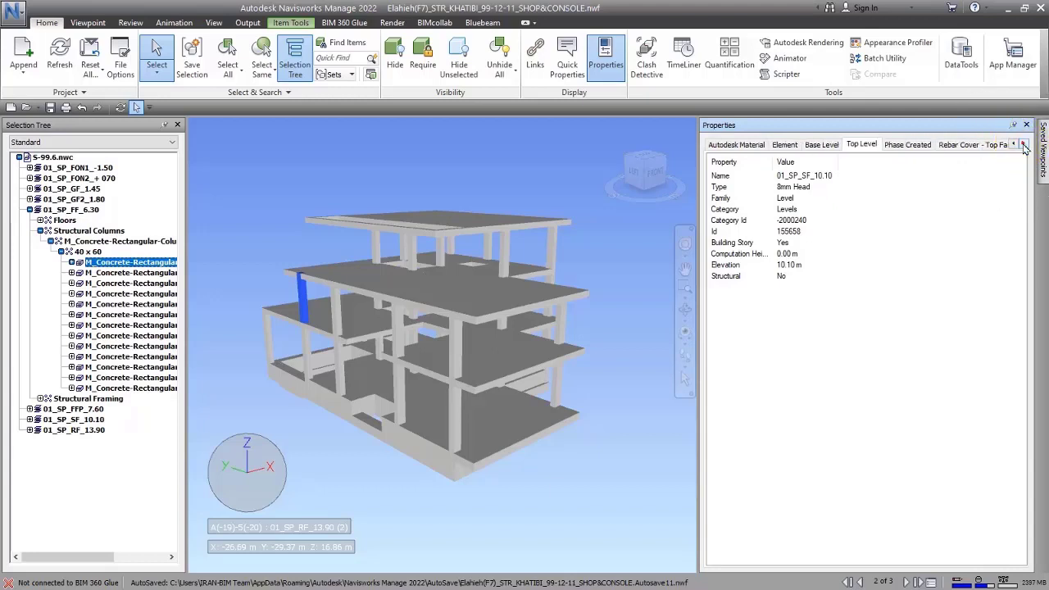
pyautogui.click(1023, 145)
pyautogui.click(1024, 145)
pyautogui.click(1024, 145)
pyautogui.click(1024, 145)
pyautogui.click(1023, 145)
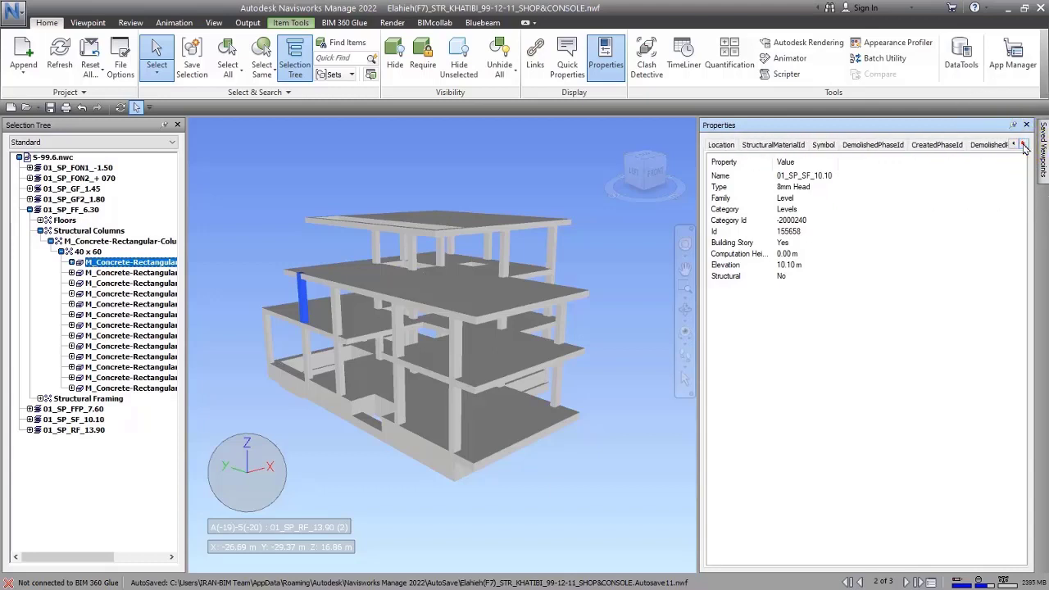
pyautogui.click(1024, 145)
pyautogui.click(1023, 145)
pyautogui.click(1023, 145)
pyautogui.click(1023, 145)
pyautogui.click(1023, 145)
pyautogui.click(1023, 145)
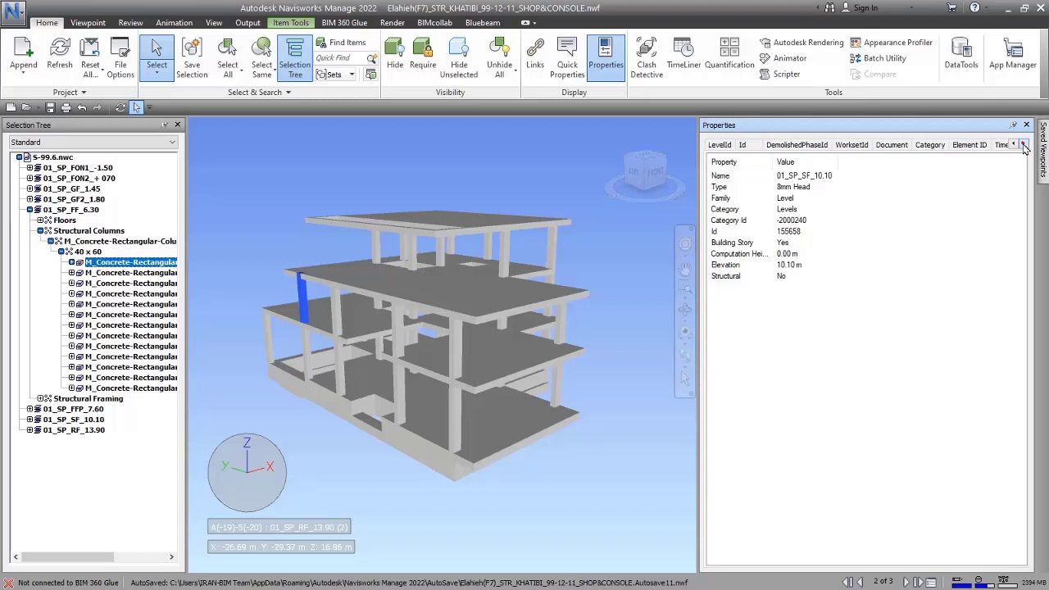
pyautogui.click(1023, 145)
pyautogui.click(706, 179)
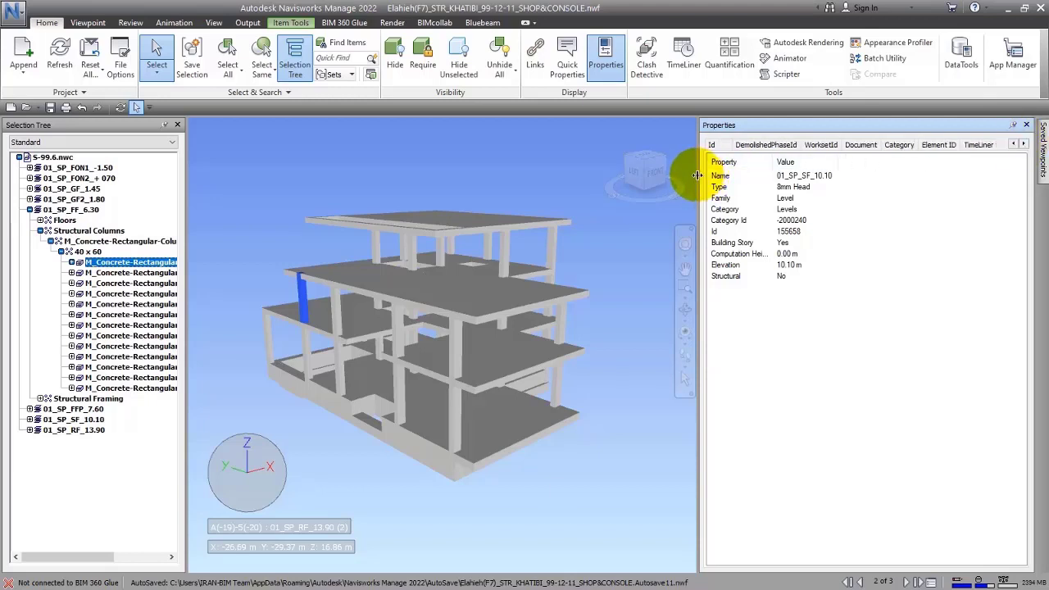
pyautogui.moveTo(696, 176); pyautogui.dragTo(412, 175)
pyautogui.click(674, 145)
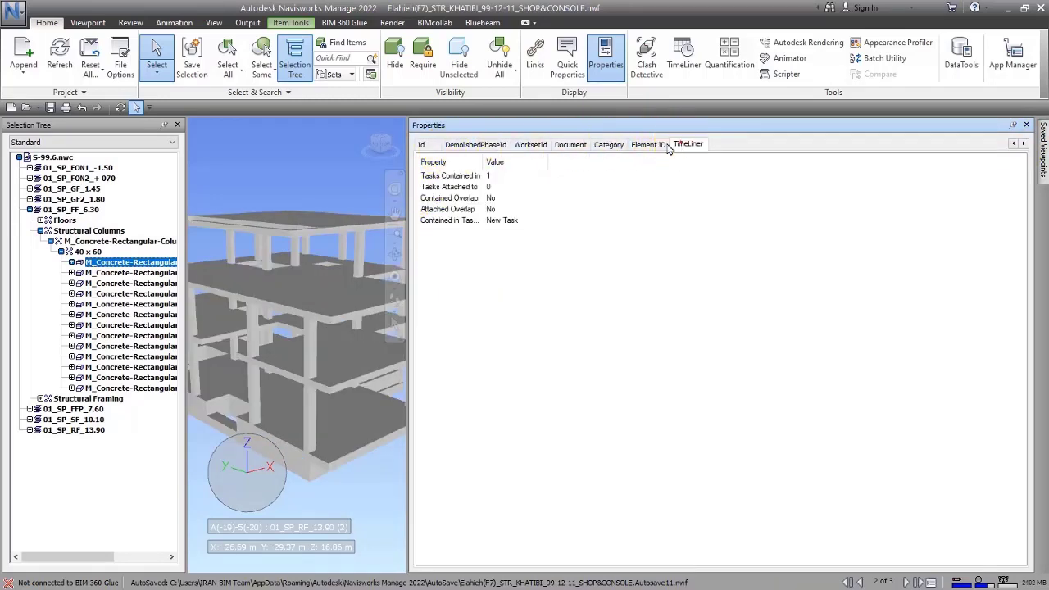
pyautogui.click(660, 145)
# Page back to view Structural Material, Rebar Cover - Top Face, Phase Created, Top and Base Level properties.
pyautogui.click(1014, 146)
pyautogui.click(1014, 145)
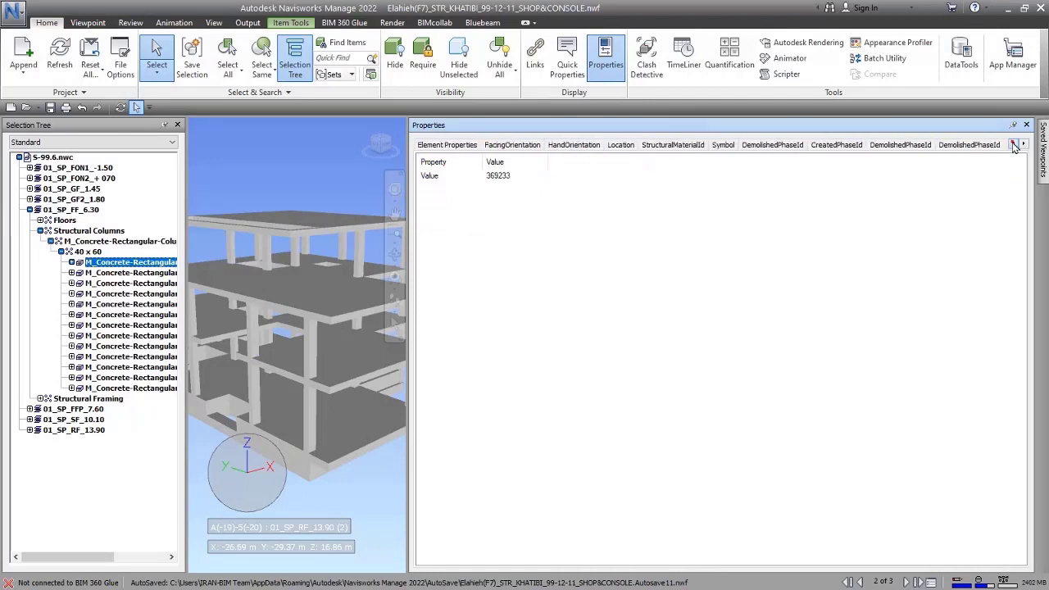
pyautogui.click(1013, 145)
pyautogui.click(1013, 145)
pyautogui.click(1014, 145)
pyautogui.click(1014, 145)
pyautogui.click(1014, 145)
pyautogui.click(1014, 145)
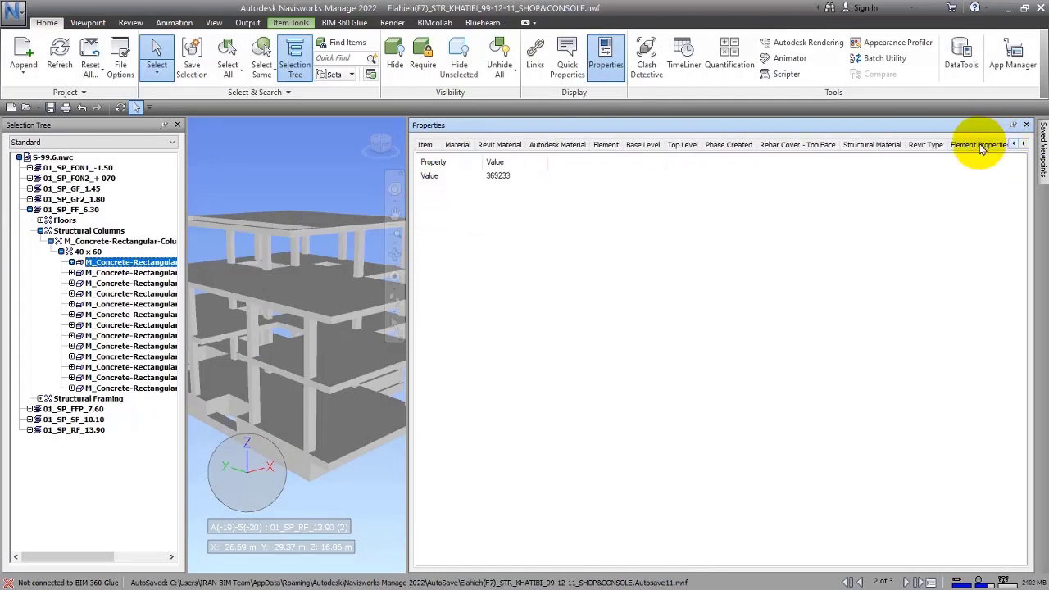
pyautogui.click(872, 146)
pyautogui.click(798, 145)
pyautogui.click(728, 145)
pyautogui.click(687, 145)
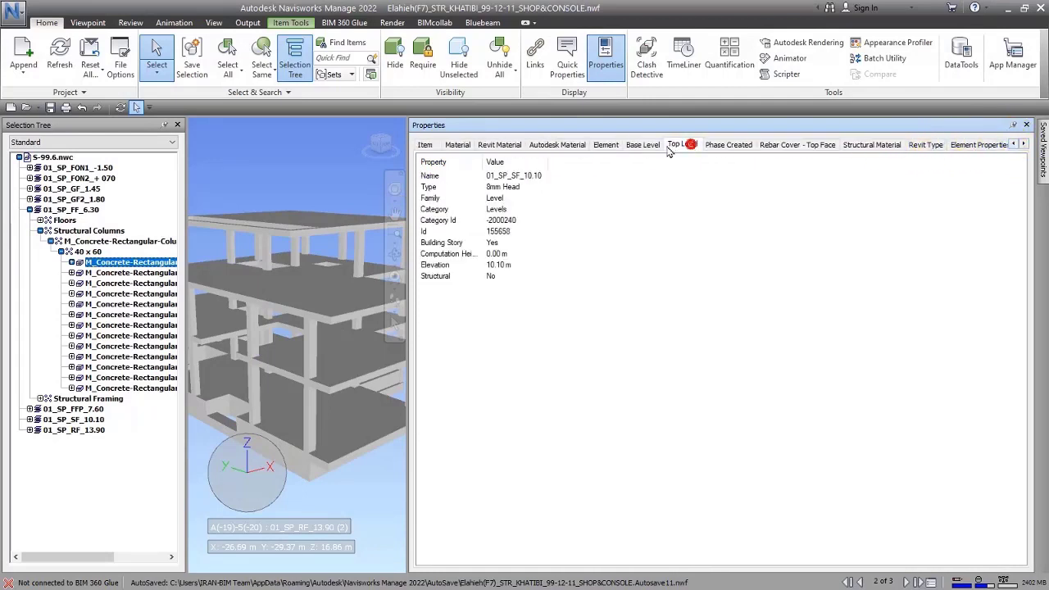
pyautogui.click(643, 145)
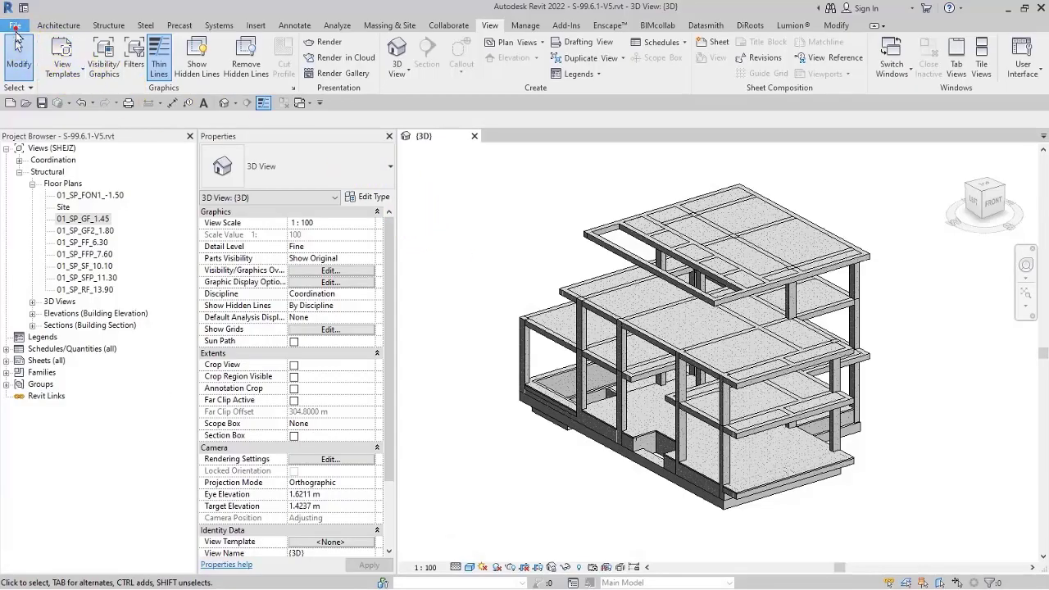
# Start a Navisworks NWC export in Revit and open its export settings window.
pyautogui.click(15, 26)
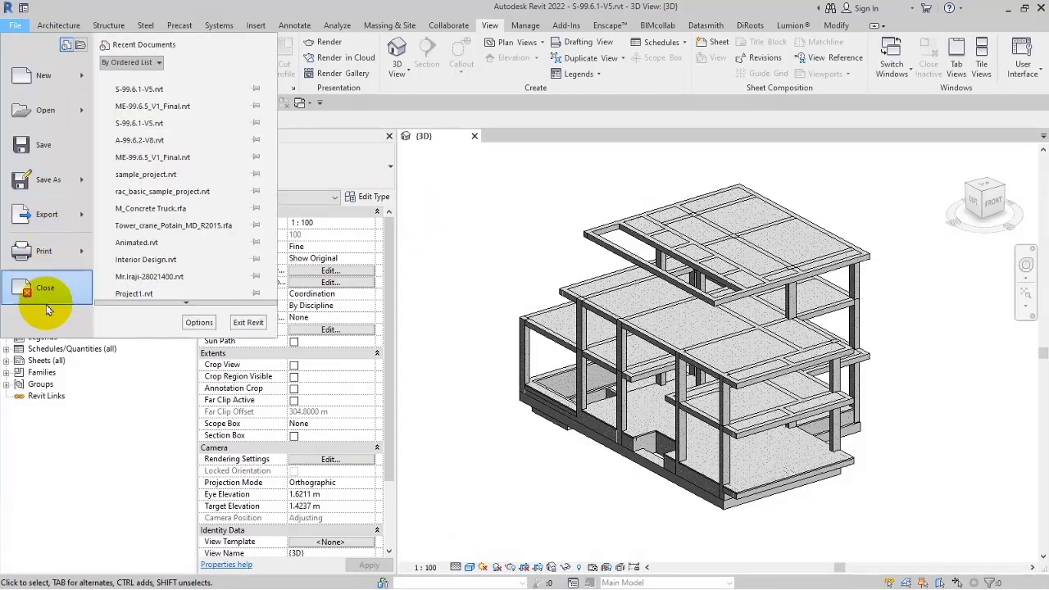
pyautogui.click(49, 214)
pyautogui.click(140, 271)
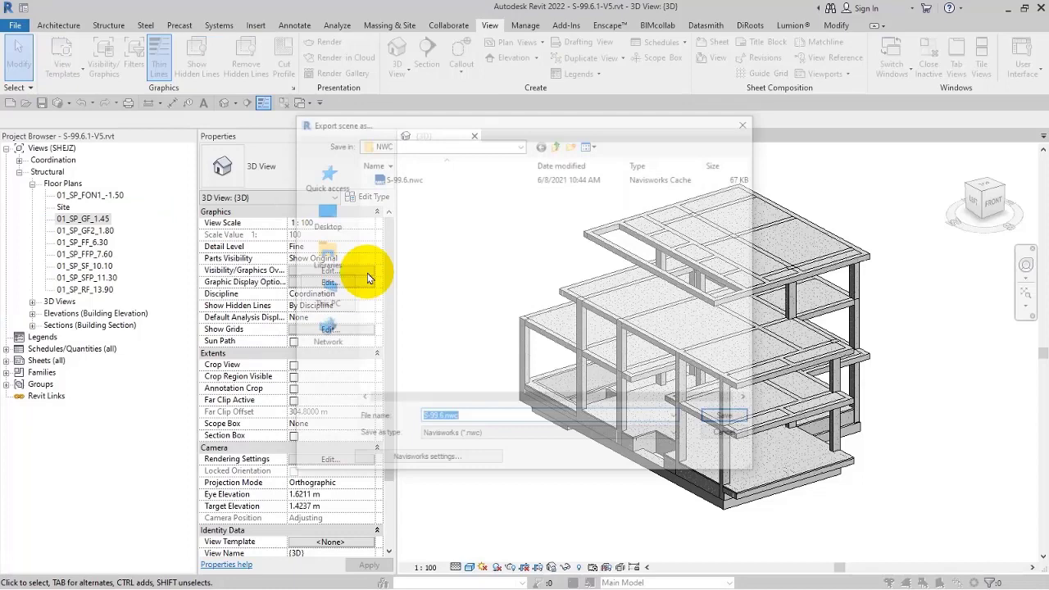
pyautogui.click(416, 461)
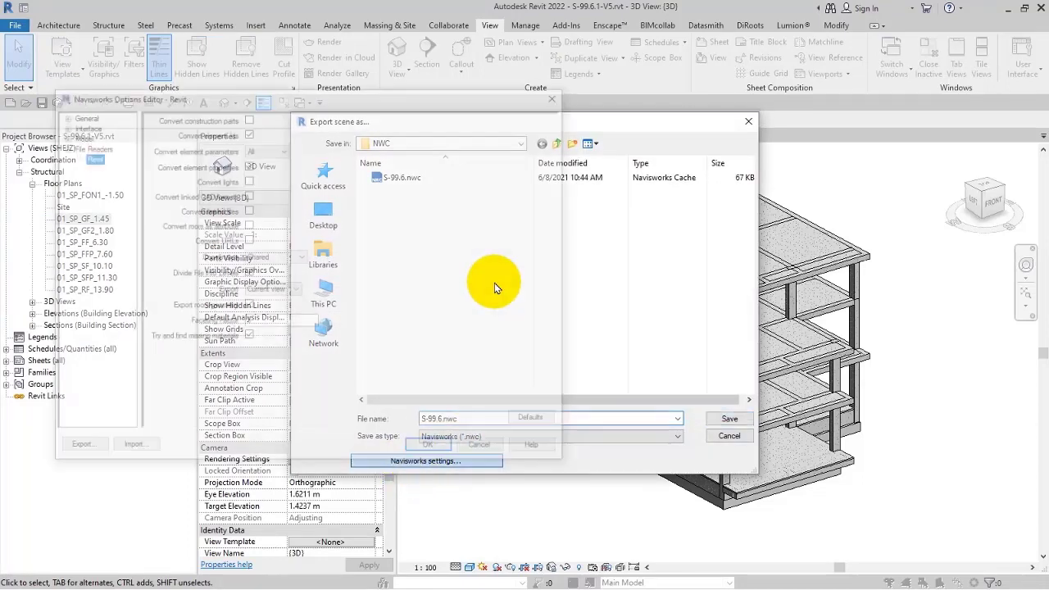
pyautogui.moveTo(315, 97); pyautogui.dragTo(651, 42)
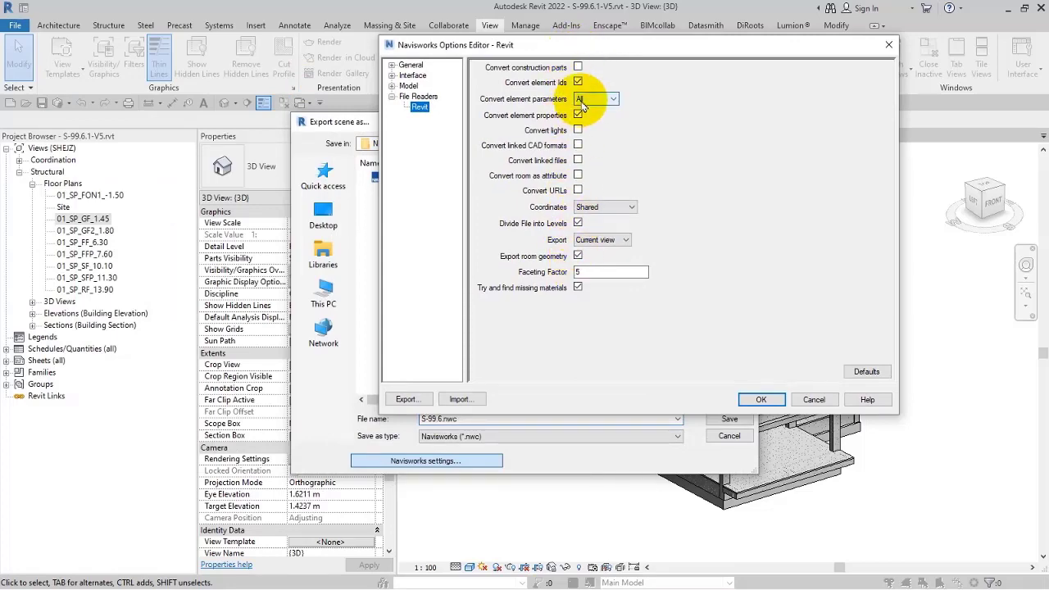
# Close the export settings, cancel the NWC export, and minimize Revit.
pyautogui.click(888, 44)
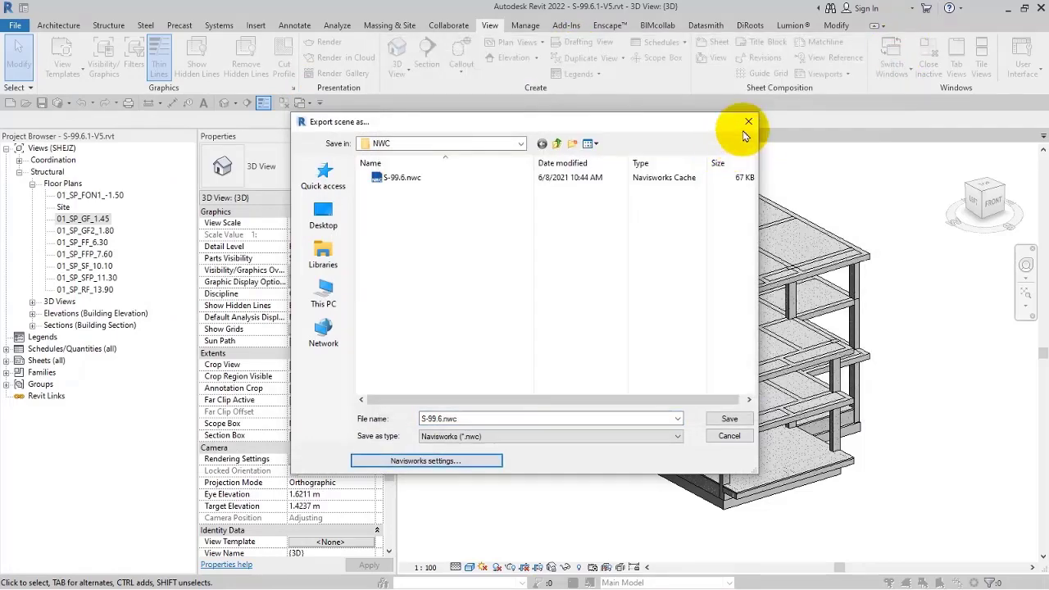
pyautogui.click(747, 123)
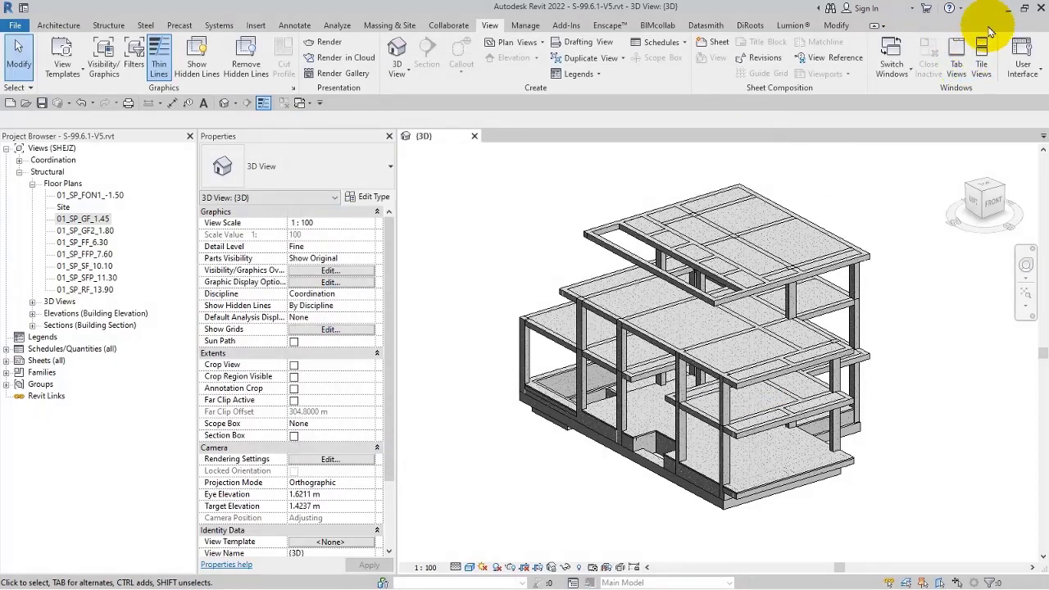
pyautogui.click(1006, 10)
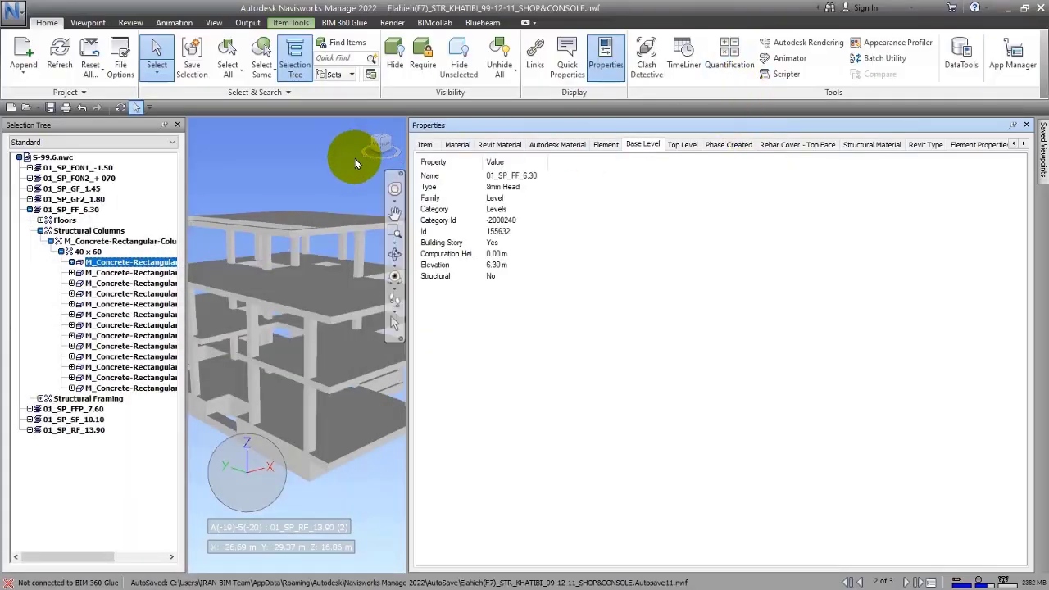
# Widen the 3D view and add a second concrete column to the selection.
pyautogui.moveTo(409, 175); pyautogui.dragTo(712, 172)
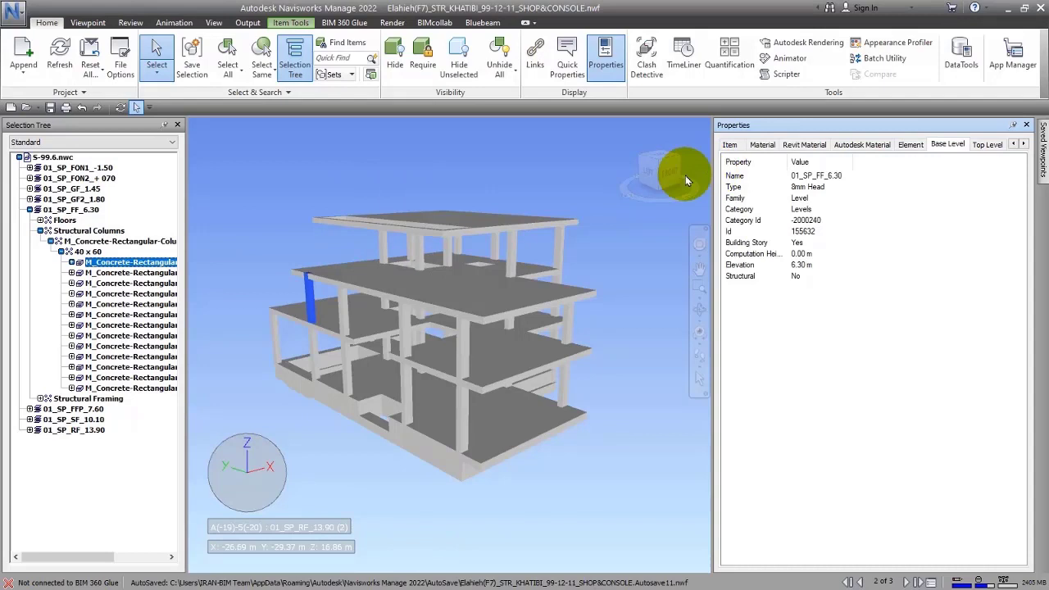
pyautogui.keyDown('ctrl'); pyautogui.click(346, 309); pyautogui.keyUp('ctrl')
pyautogui.scroll(5, 351, 291)
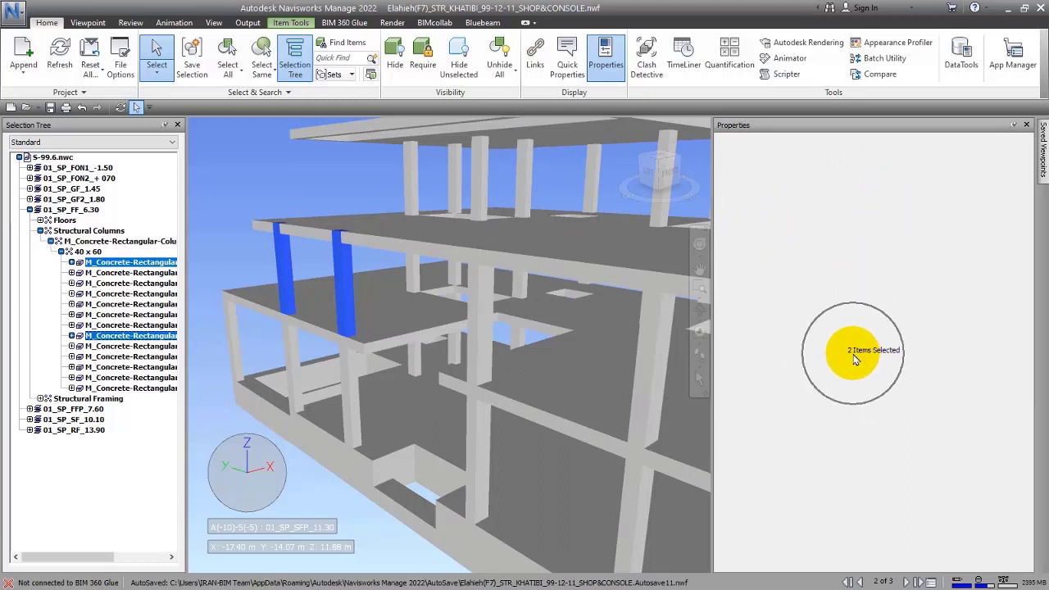
# Expand both M_Concrete-Rectangular columns, select their Concrete - Cast-in-Place parts, then clear the selection.
pyautogui.click(71, 262)
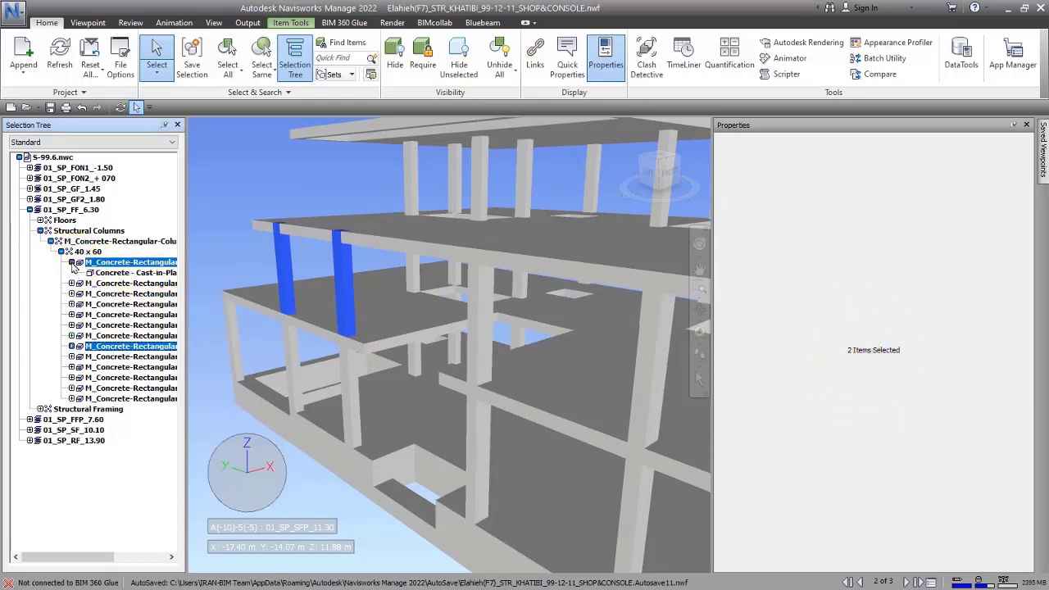
pyautogui.click(94, 273)
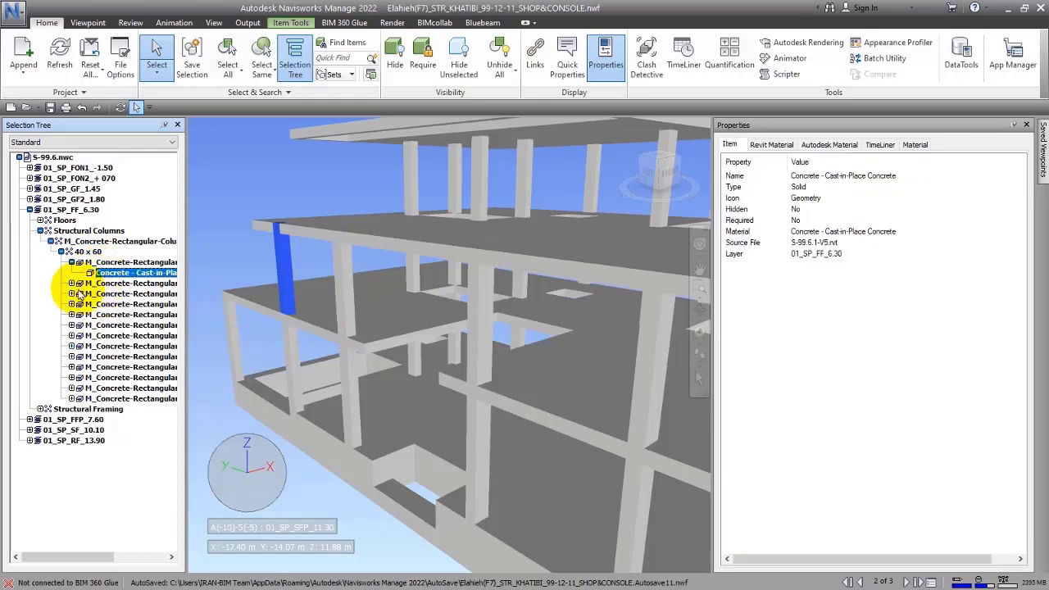
pyautogui.click(71, 283)
pyautogui.keyDown('ctrl'); pyautogui.click(100, 293); pyautogui.keyUp('ctrl')
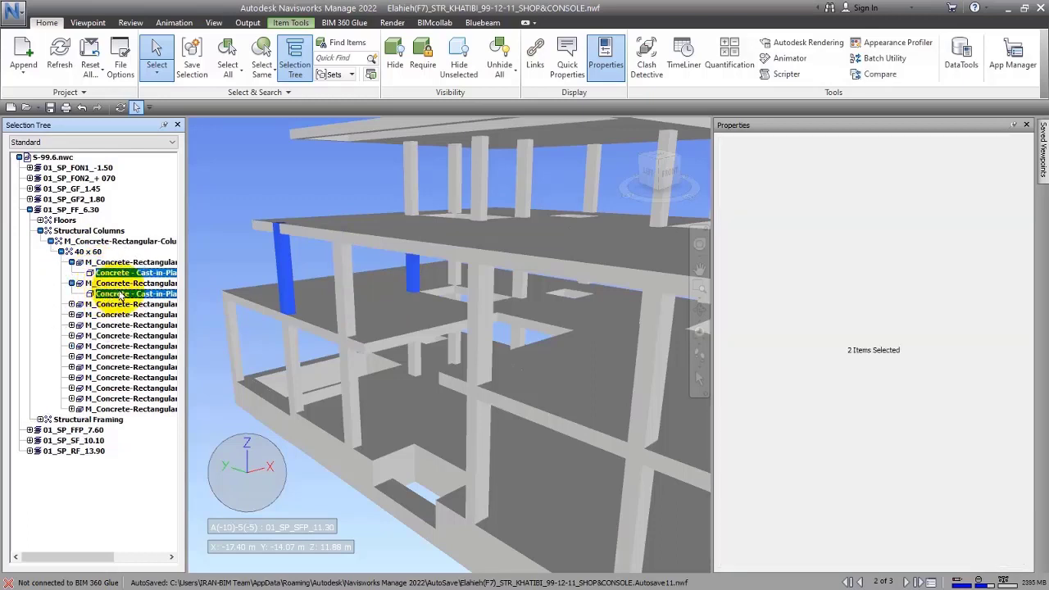
pyautogui.click(112, 273)
pyautogui.click(105, 262)
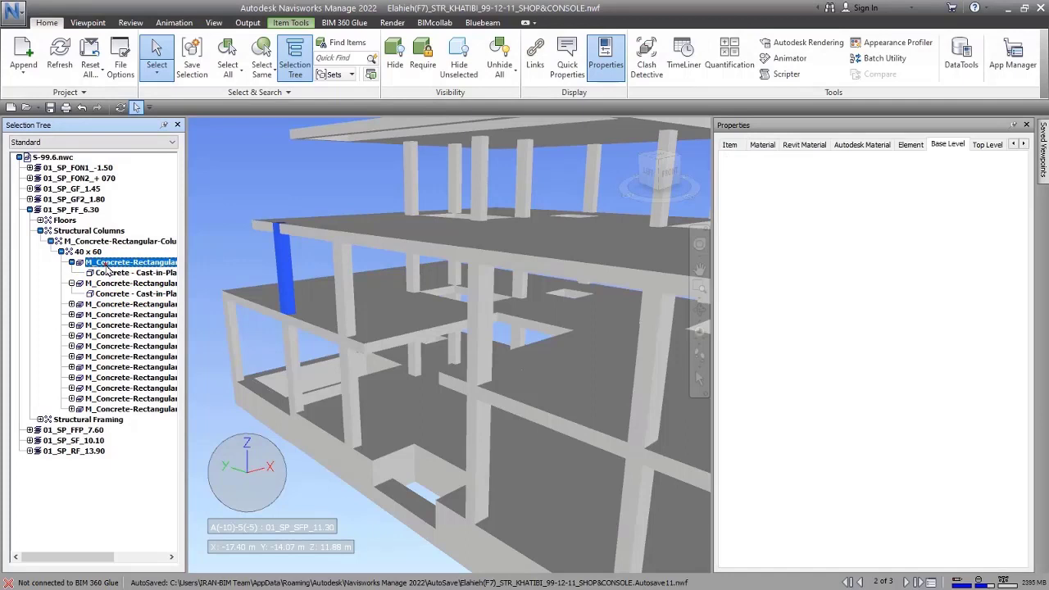
pyautogui.click(106, 274)
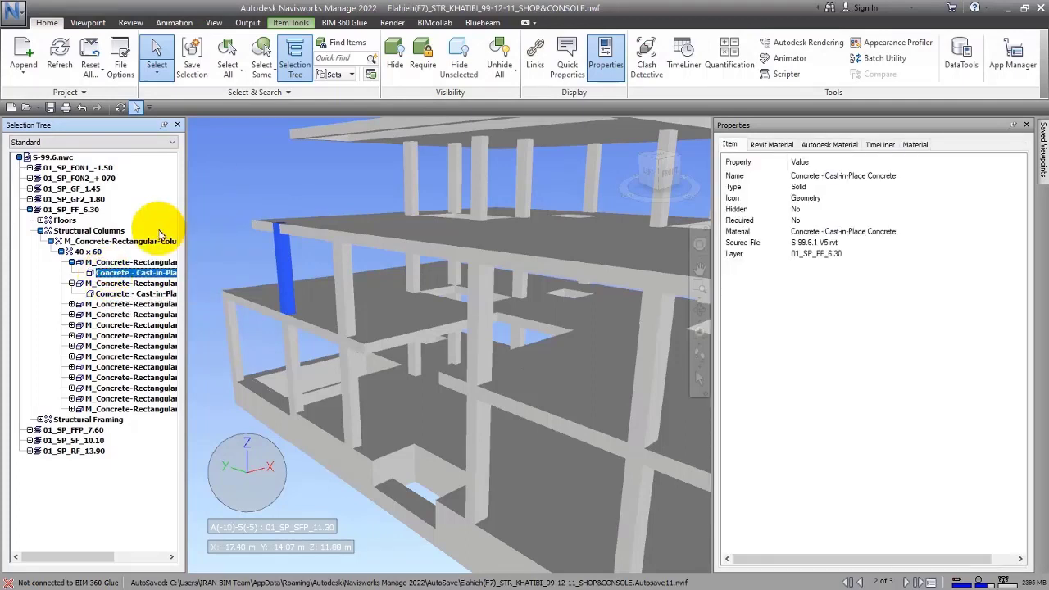
pyautogui.press('Escape')
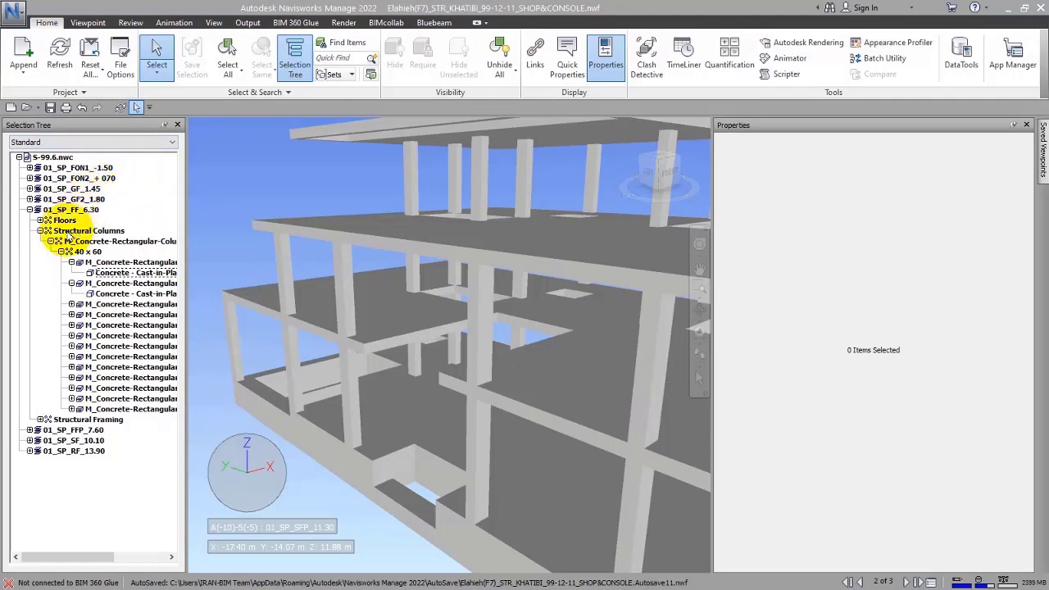
# Collapse 01_SP_FF_6.30 and expand 01_SP_FON1_-1.50 > Walls > Basic Wall > 30 CM Wall Foundation's first wall.
pyautogui.click(30, 210)
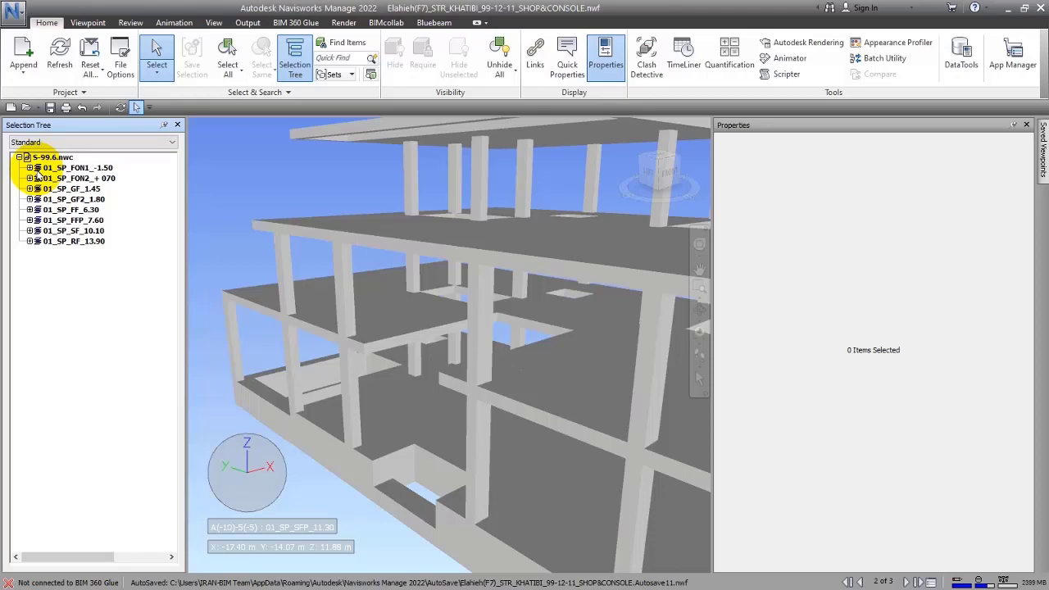
pyautogui.click(29, 167)
pyautogui.click(40, 210)
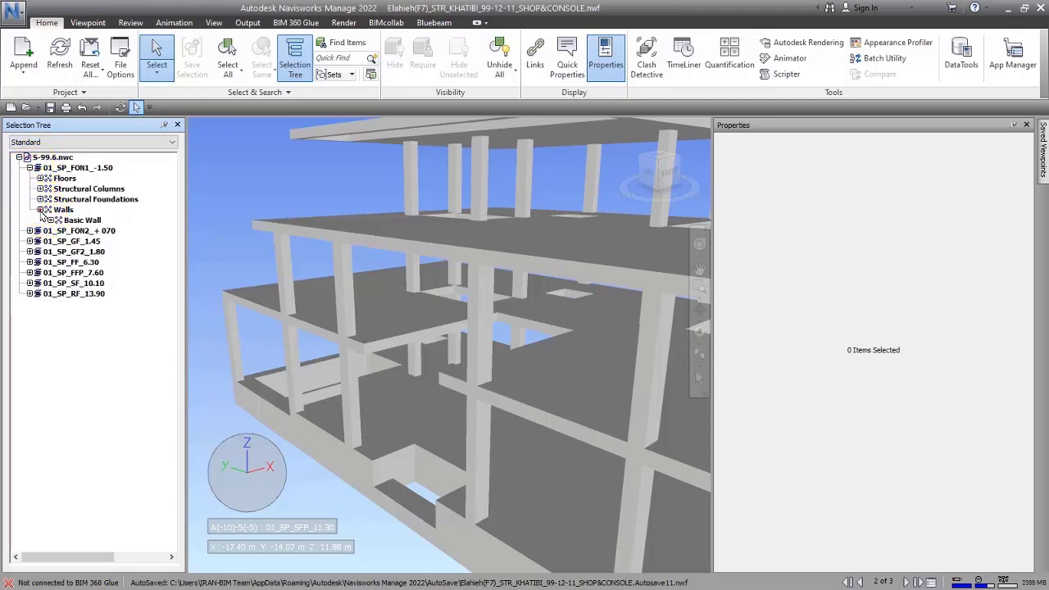
pyautogui.click(50, 221)
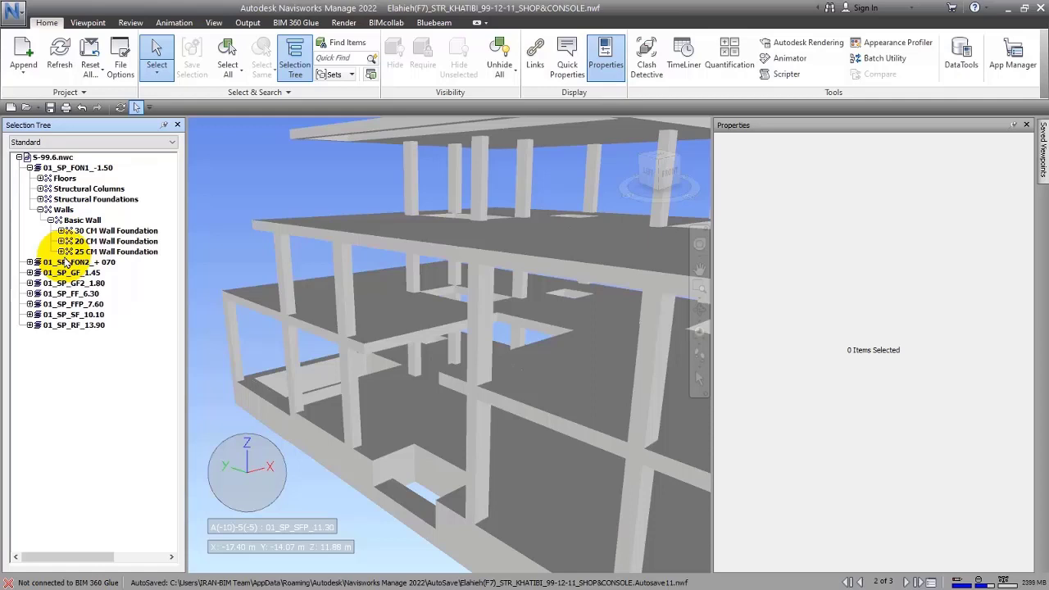
pyautogui.click(60, 231)
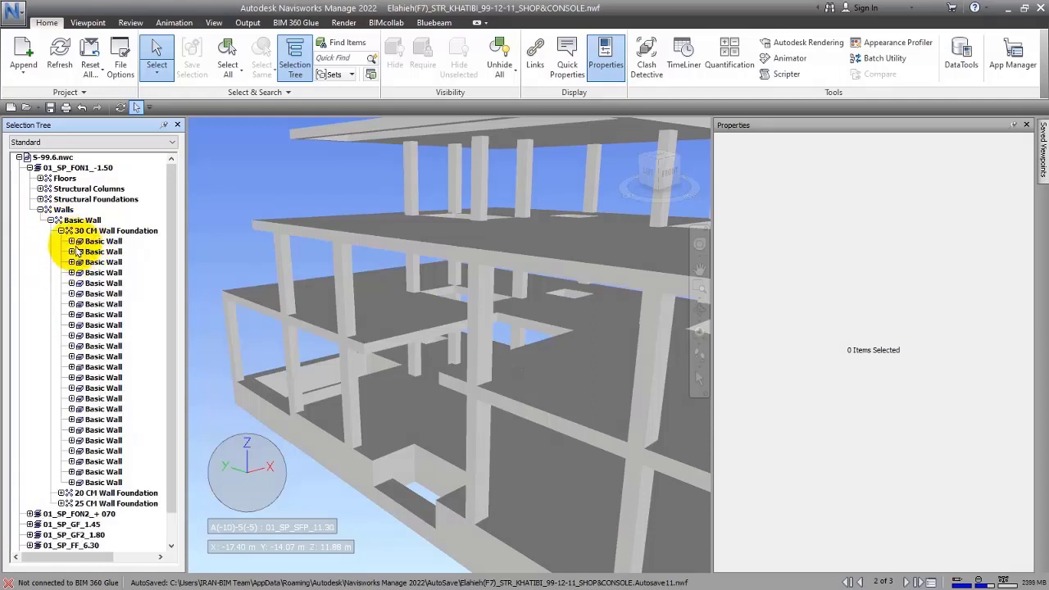
pyautogui.click(71, 242)
pyautogui.scroll(-1, 64, 215)
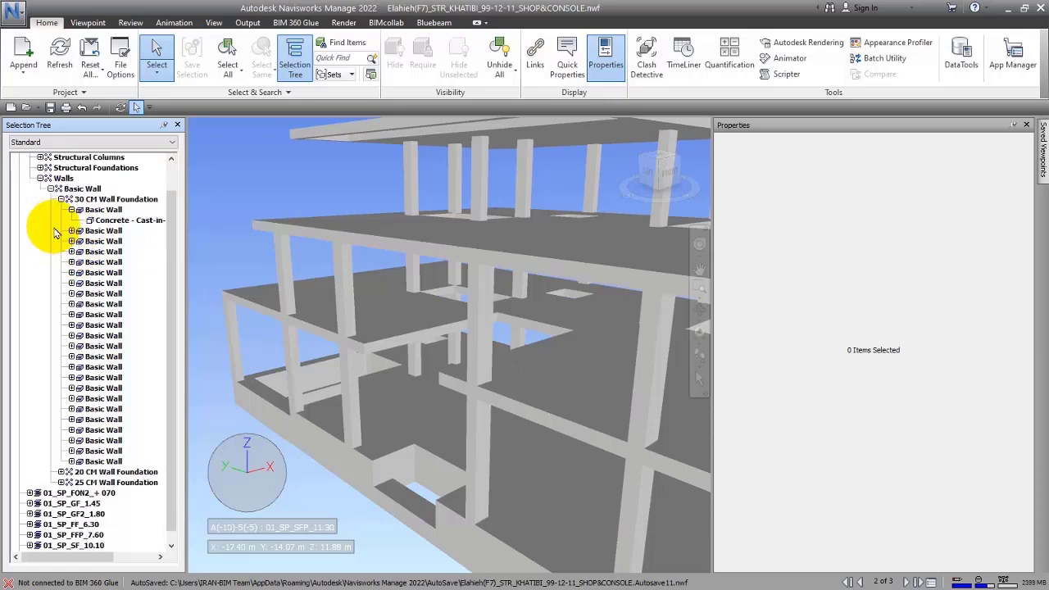
pyautogui.scroll(3, 71, 205)
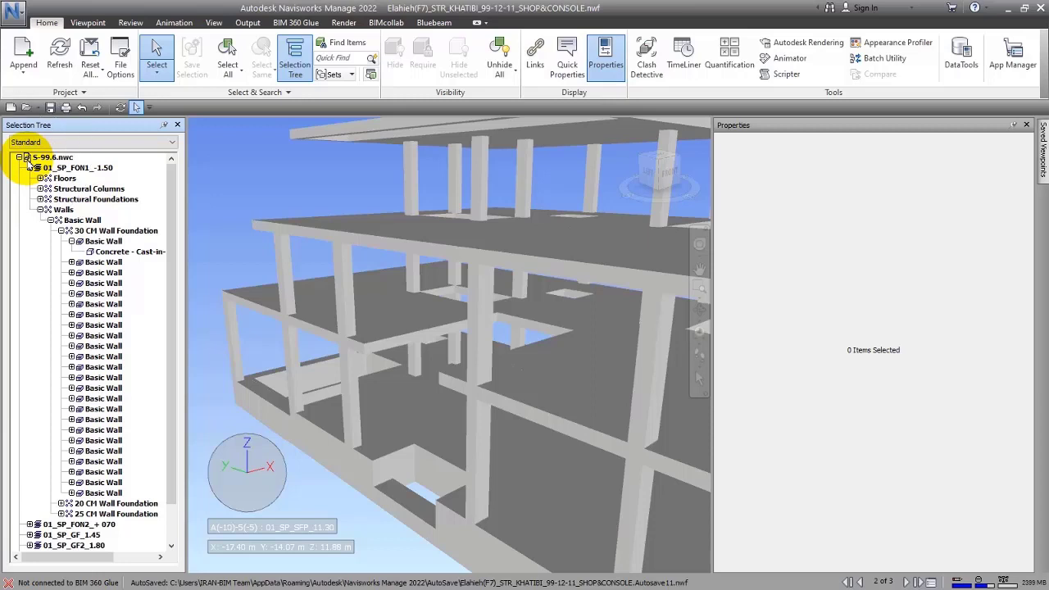
pyautogui.click(228, 207)
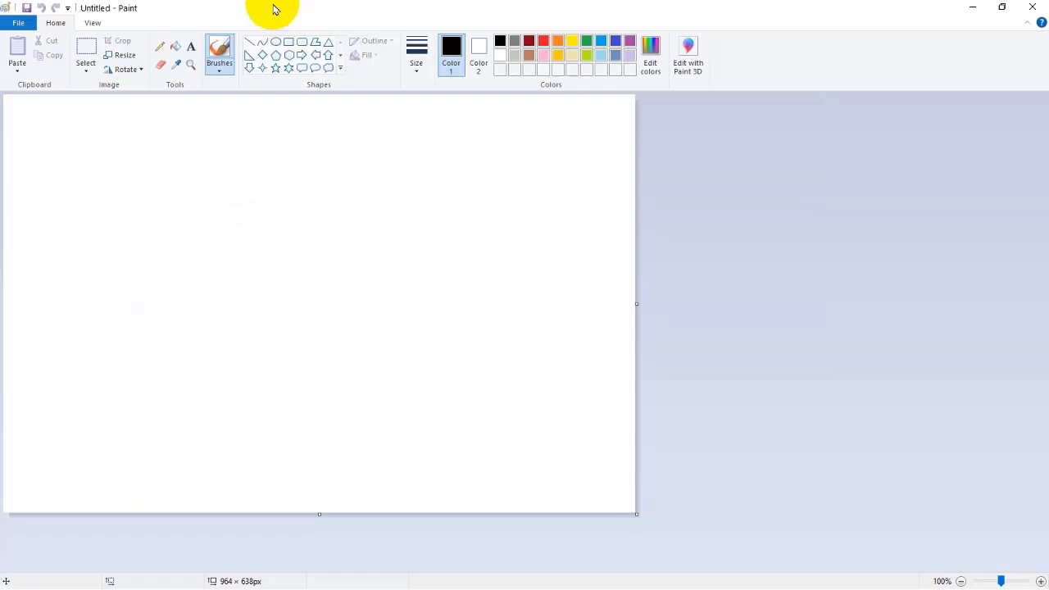
# In Paint, draw a tall page rectangle with an erased corner closed by a diagonal line.
pyautogui.moveTo(273, 7)
pyautogui.mouseDown()
pyautogui.moveTo(470, 54)
pyautogui.moveTo(223, 42)
pyautogui.moveTo(233, 41)
pyautogui.moveTo(236, 6)
pyautogui.mouseUp()
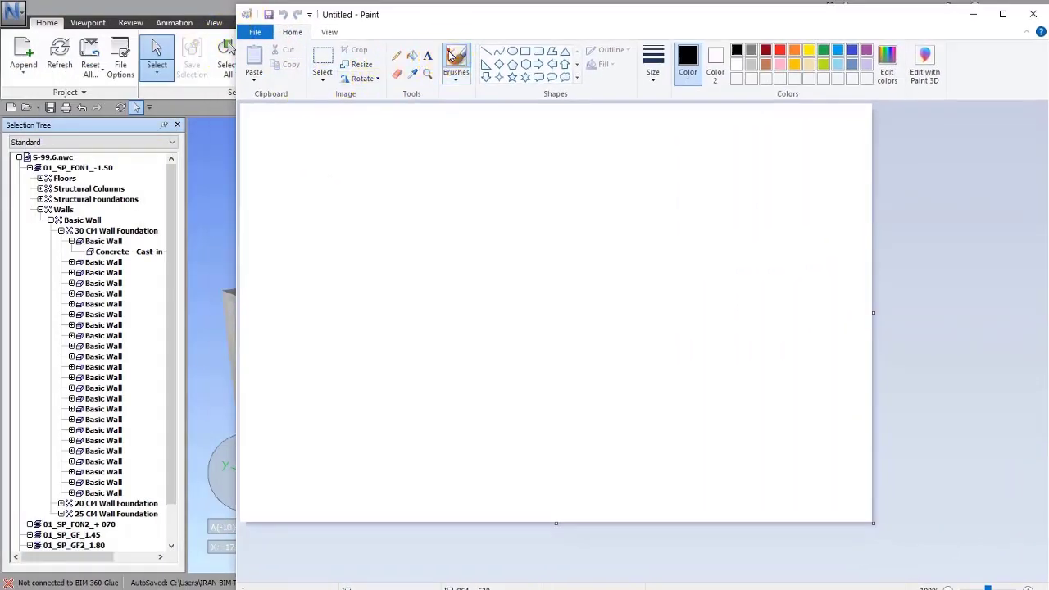
pyautogui.click(525, 51)
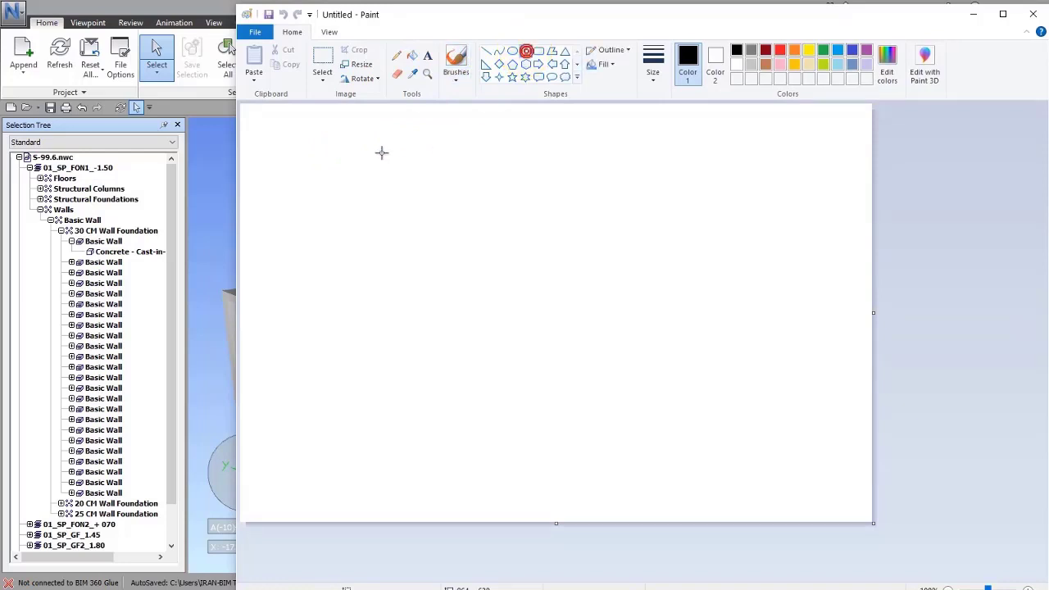
pyautogui.moveTo(375, 143); pyautogui.dragTo(507, 345)
pyautogui.click(457, 56)
pyautogui.click(397, 73)
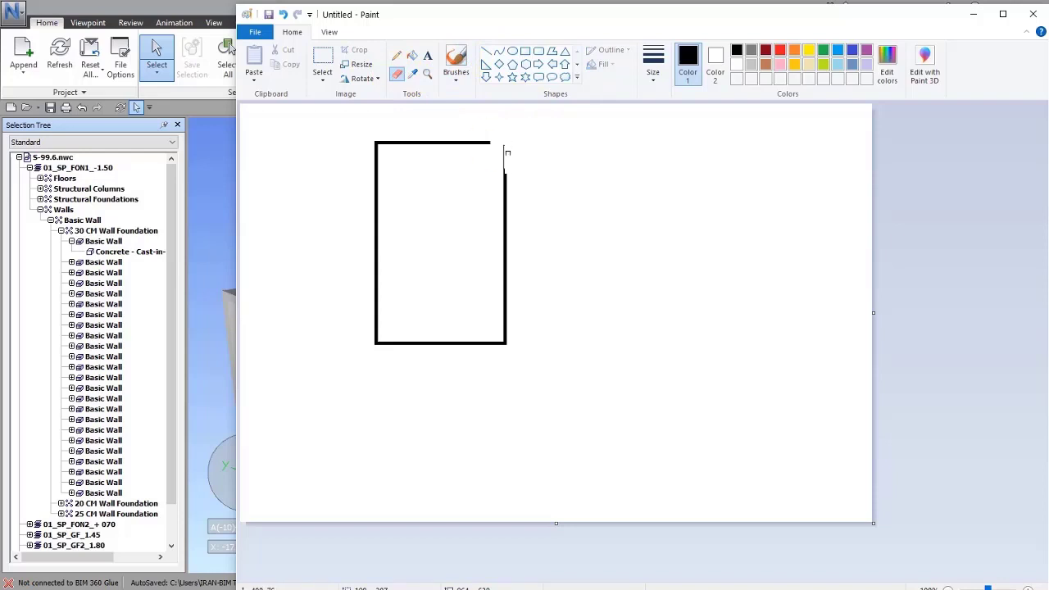
pyautogui.click(455, 59)
pyautogui.click(486, 51)
pyautogui.moveTo(482, 142); pyautogui.dragTo(508, 177)
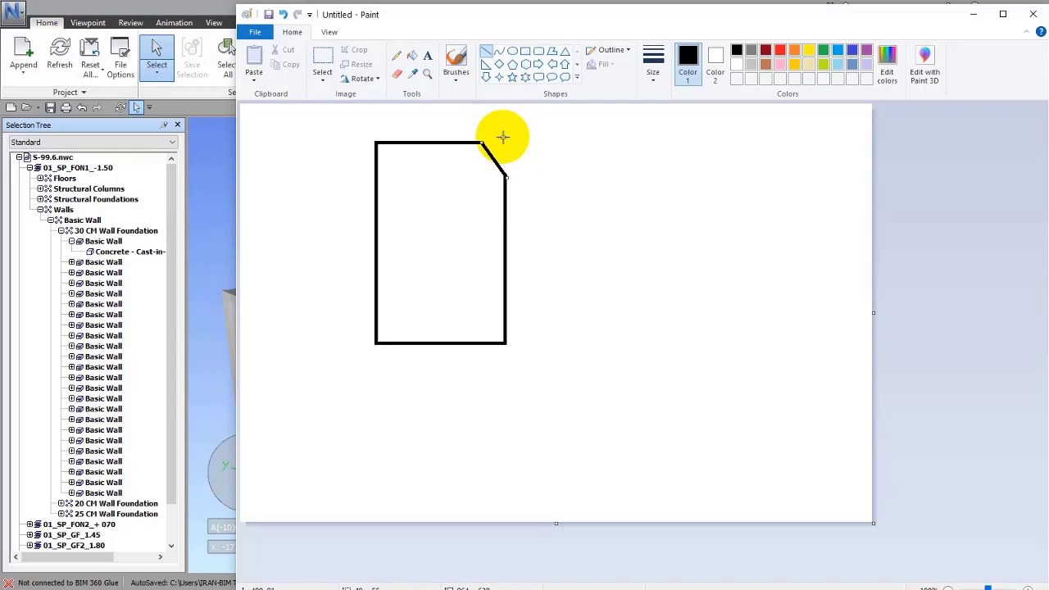
pyautogui.click(457, 55)
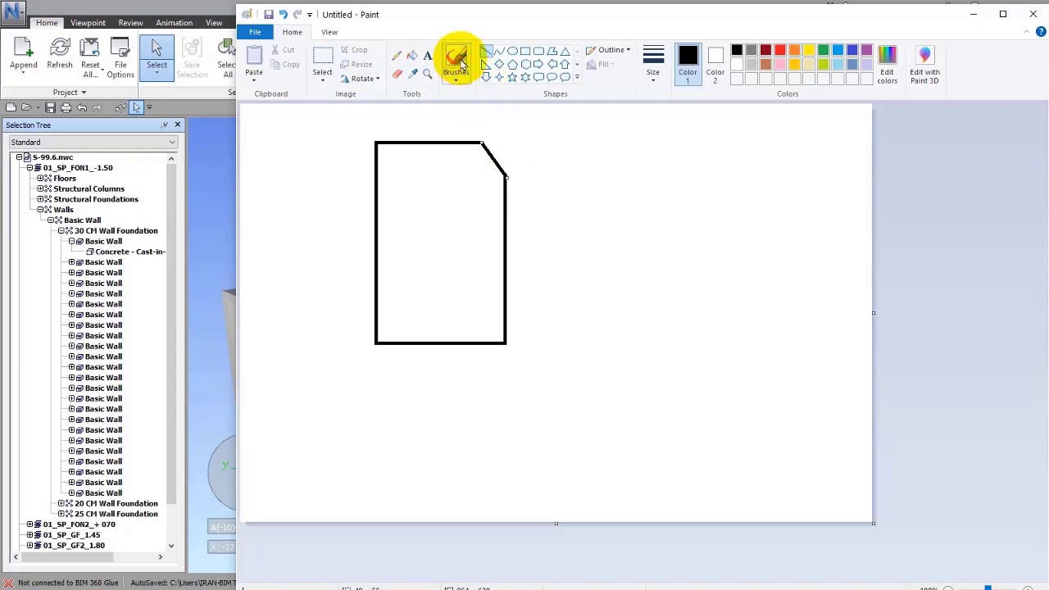
# Draw a small box inside the page with brush strokes for depth, then return to Navisworks' S-99.6.nwc.
pyautogui.click(525, 51)
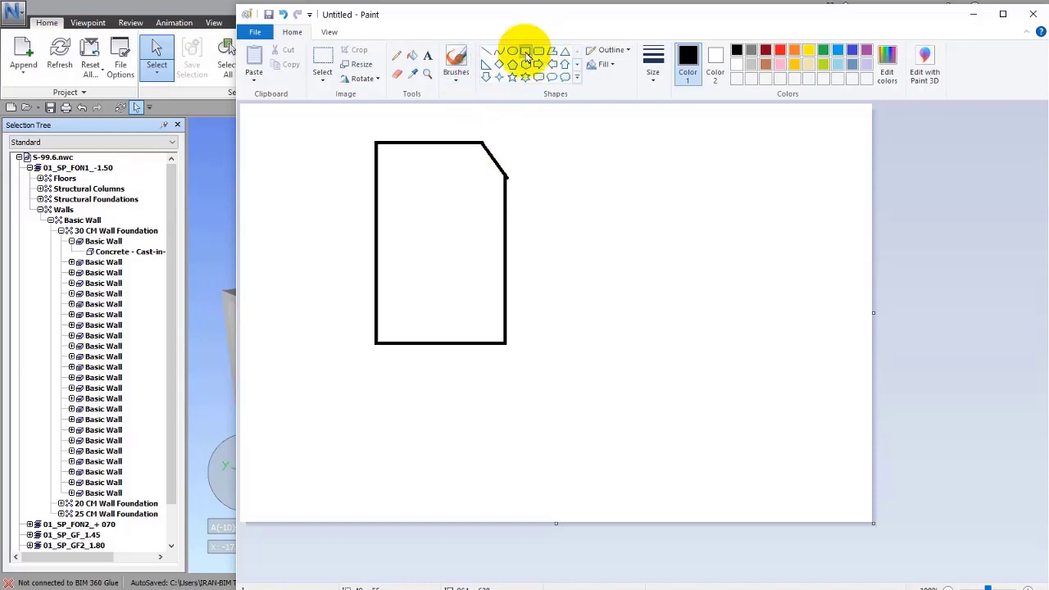
pyautogui.moveTo(401, 230); pyautogui.dragTo(482, 292)
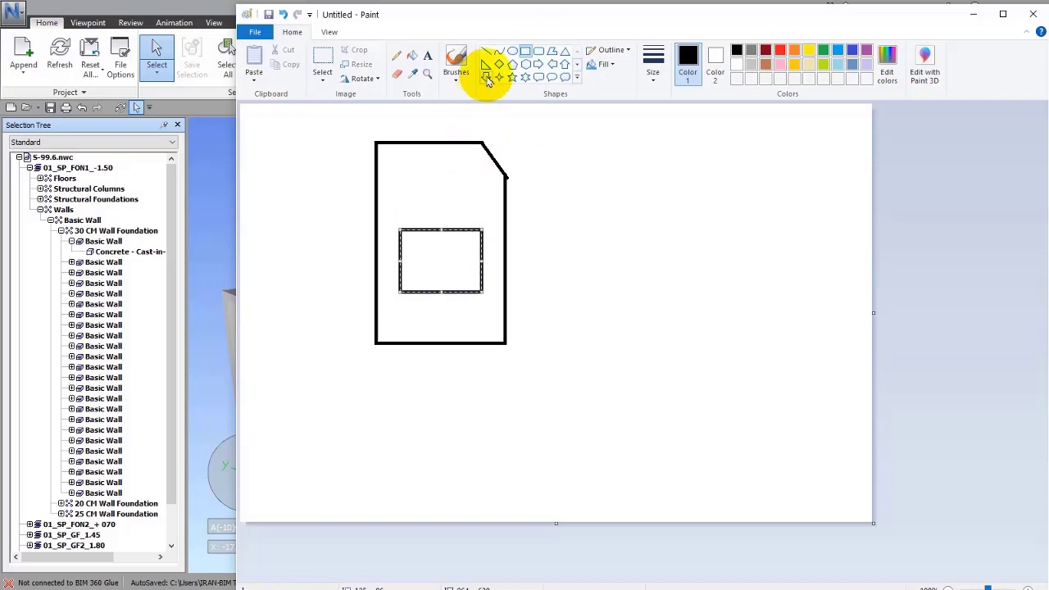
pyautogui.click(456, 64)
pyautogui.moveTo(401, 226); pyautogui.dragTo(428, 217)
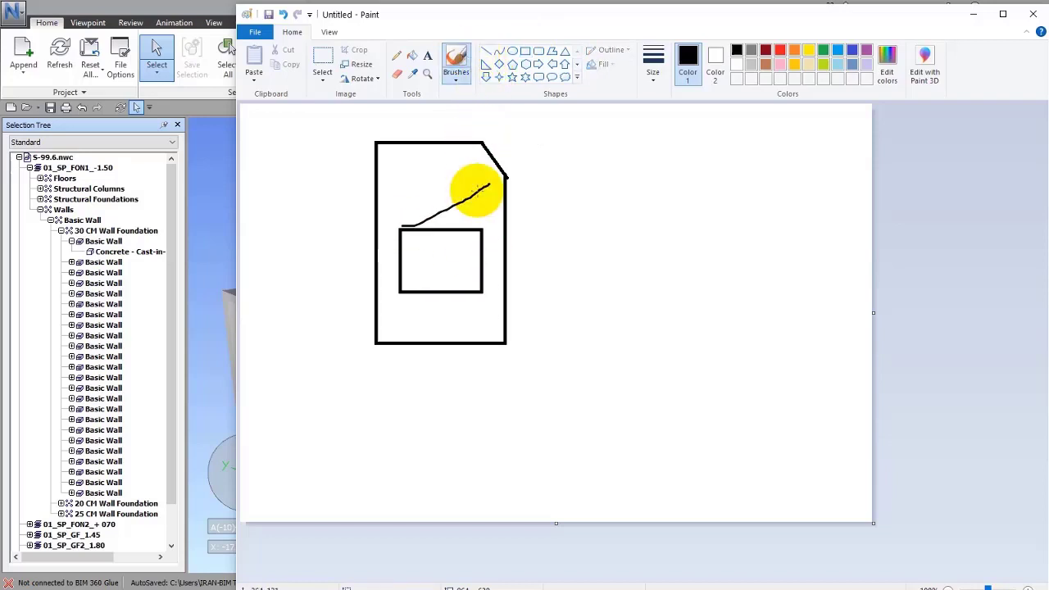
pyautogui.moveTo(485, 200); pyautogui.dragTo(482, 224)
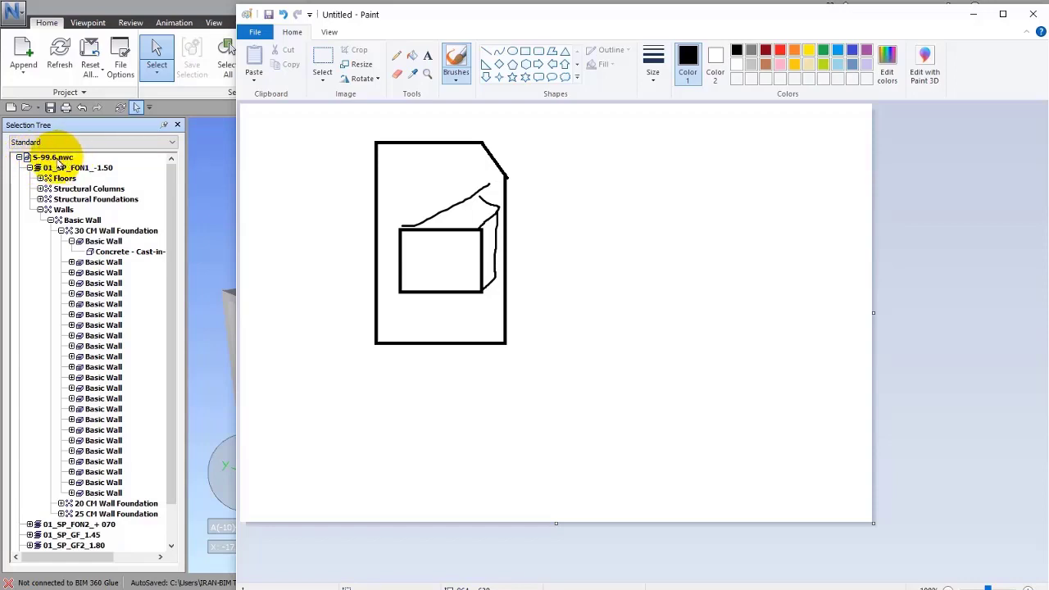
pyautogui.click(54, 160)
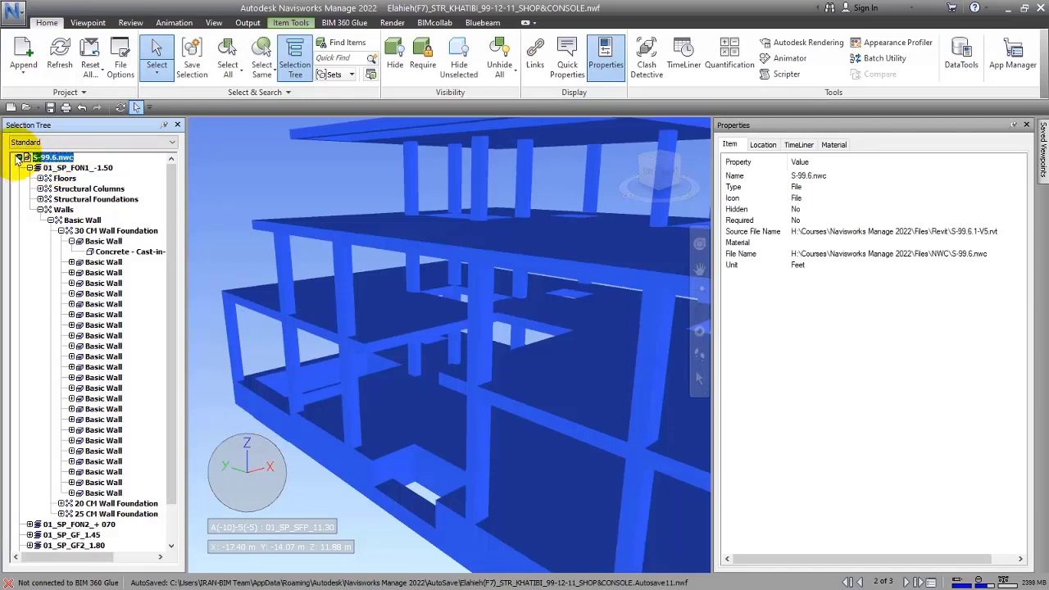
# Collapse and deselect S-99.6.nwc, cancel the Append dialog, and switch to Revit's S-99.6.1-V5 3D view.
pyautogui.press('Left')
pyautogui.click(93, 188)
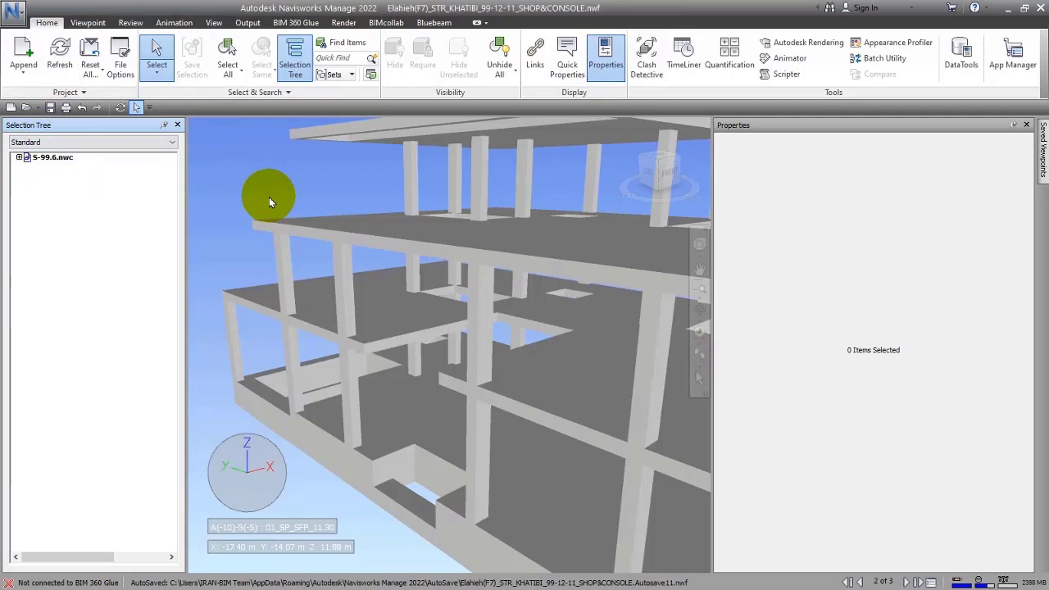
pyautogui.scroll(-5, 265, 199)
pyautogui.click(31, 49)
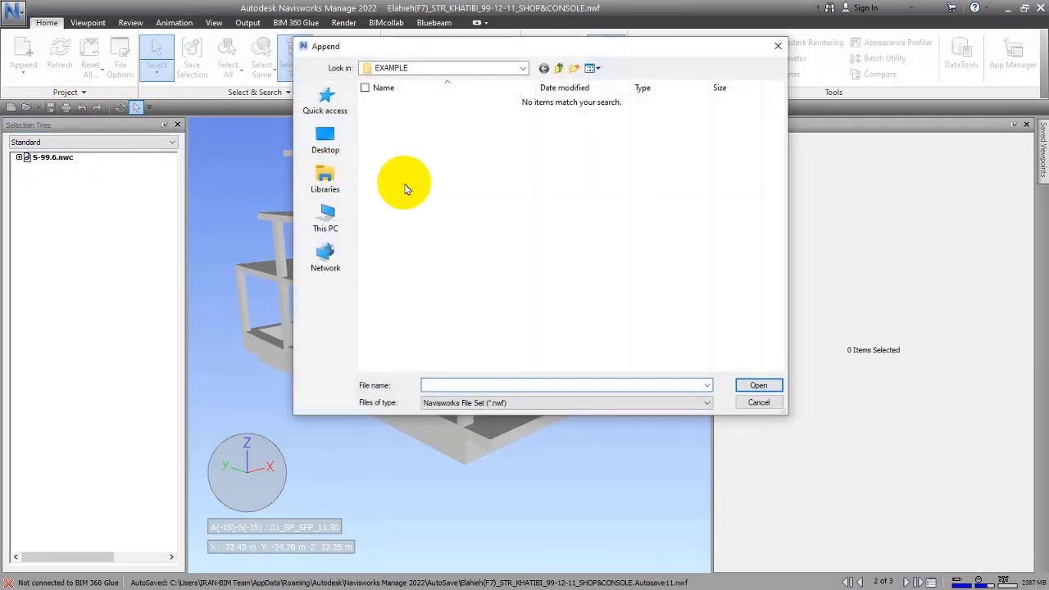
pyautogui.click(754, 401)
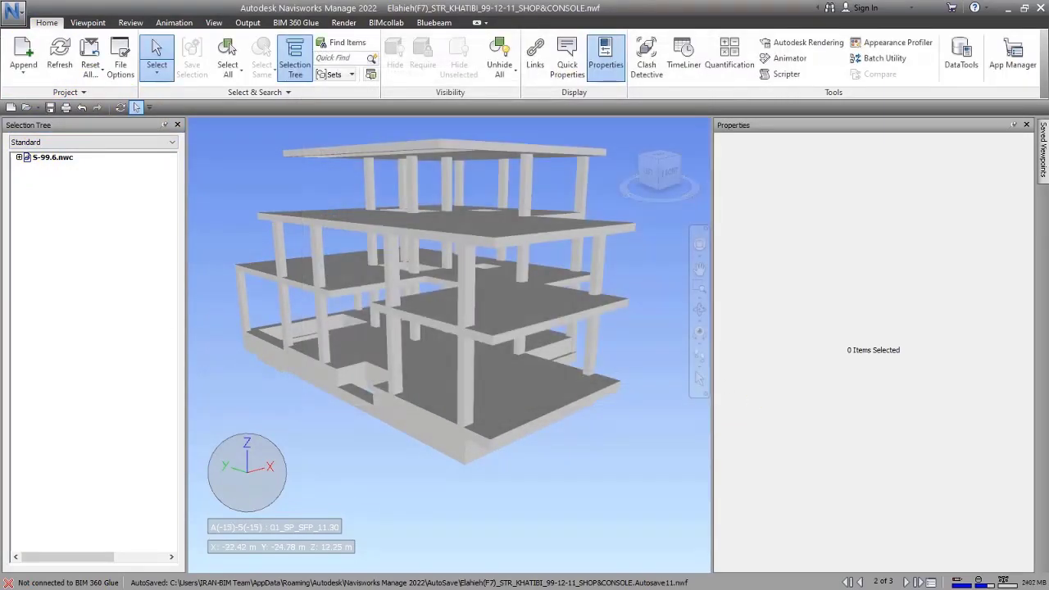
pyautogui.hotkey('alt', 'Tab')
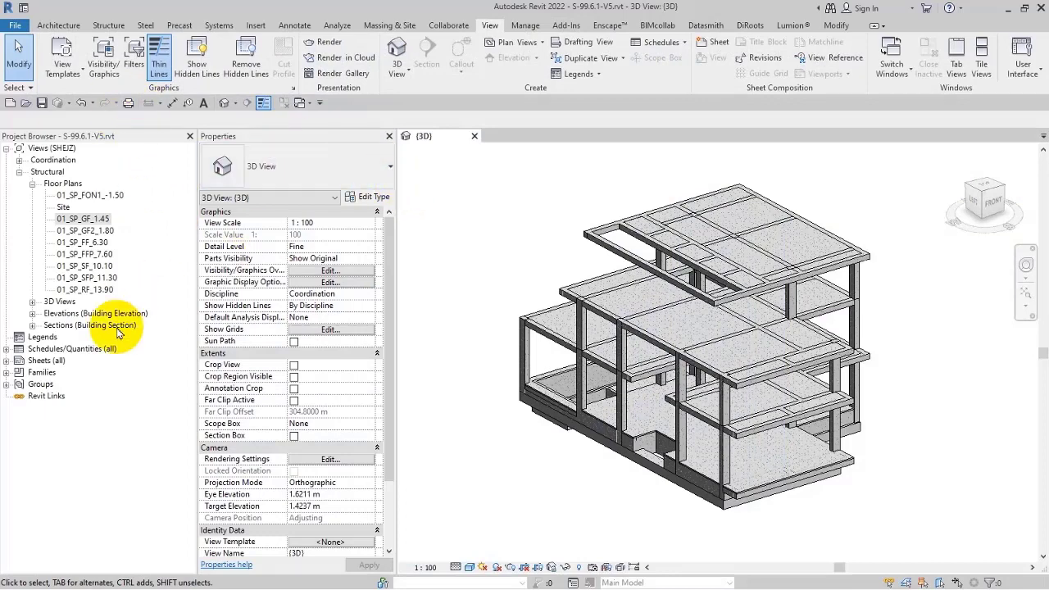
# Export the architectural model A-99.6.2-V8 to Navisworks as A-99.6.nwc.
pyautogui.click(15, 25)
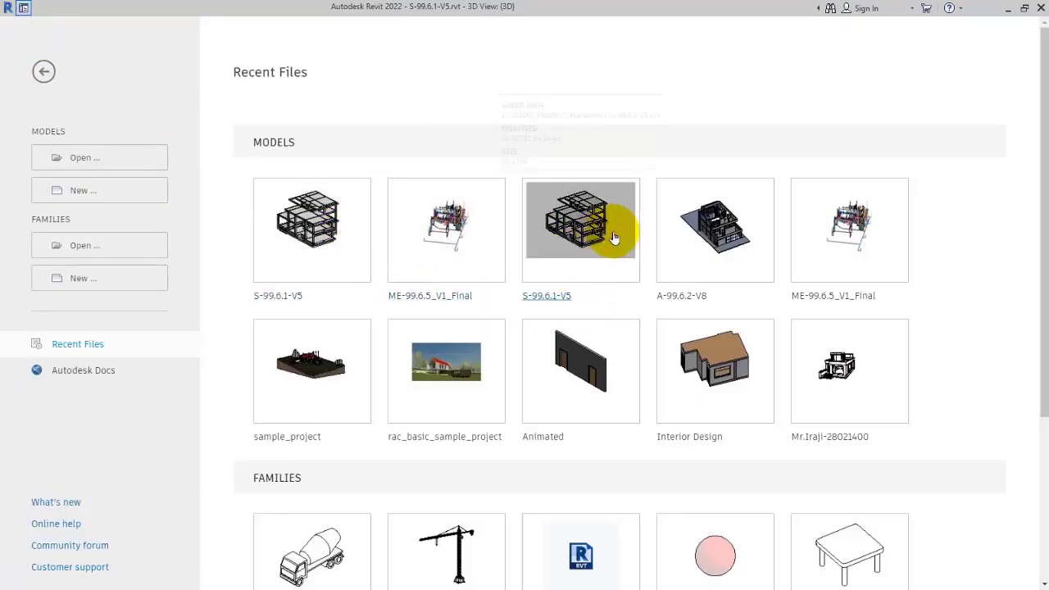
pyautogui.hotkey('ctrl', 'd')
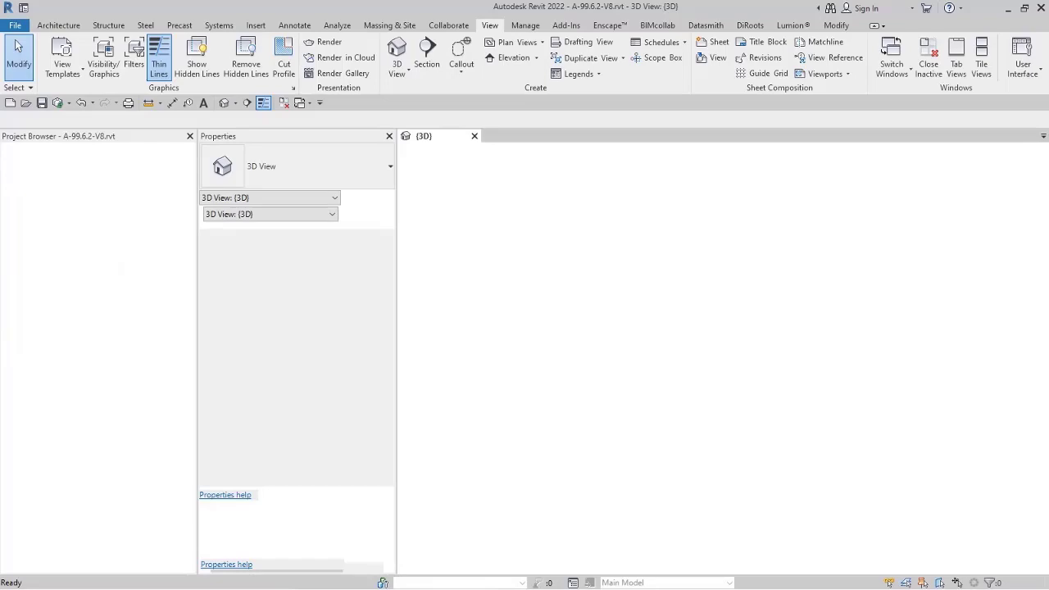
pyautogui.click(15, 26)
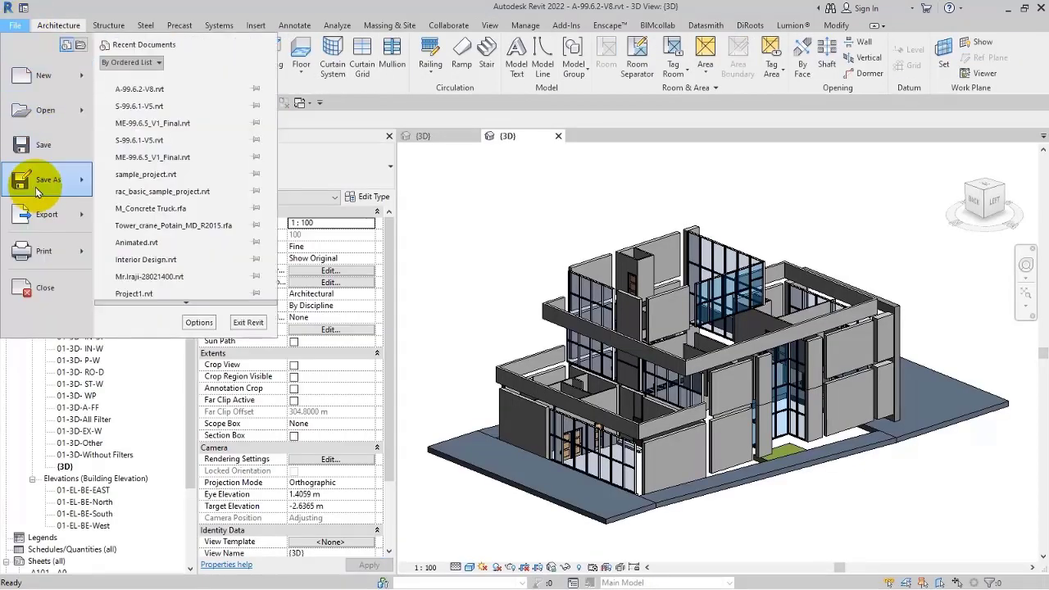
pyautogui.moveTo(25, 211)
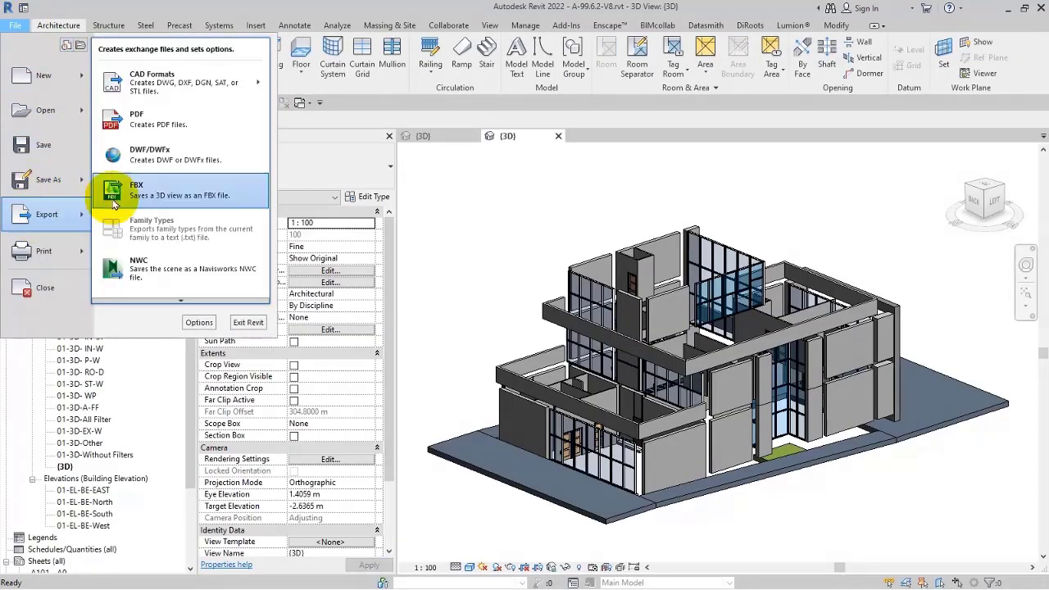
pyautogui.click(119, 274)
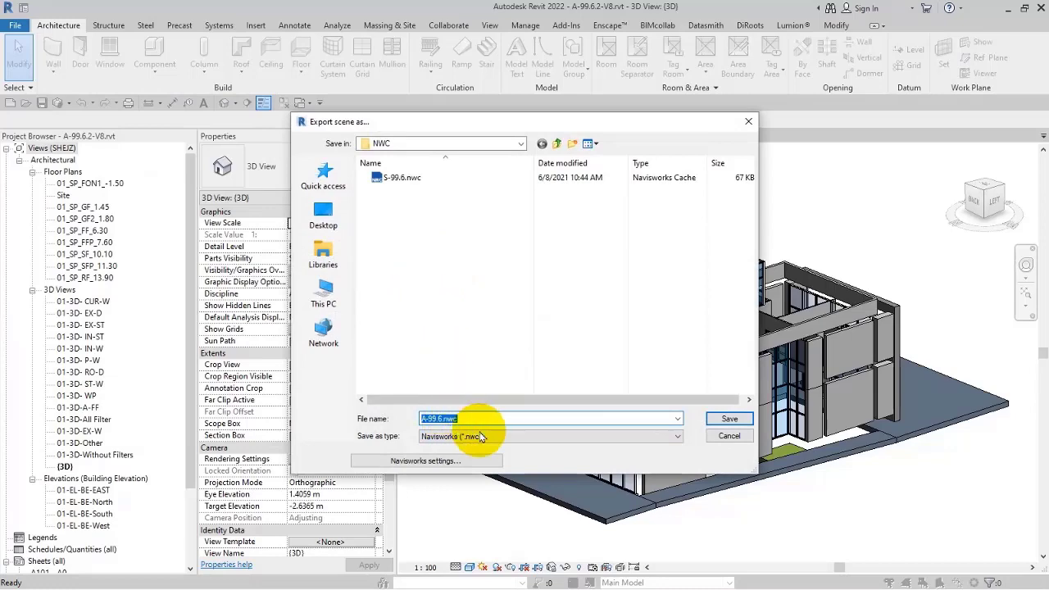
pyautogui.click(726, 419)
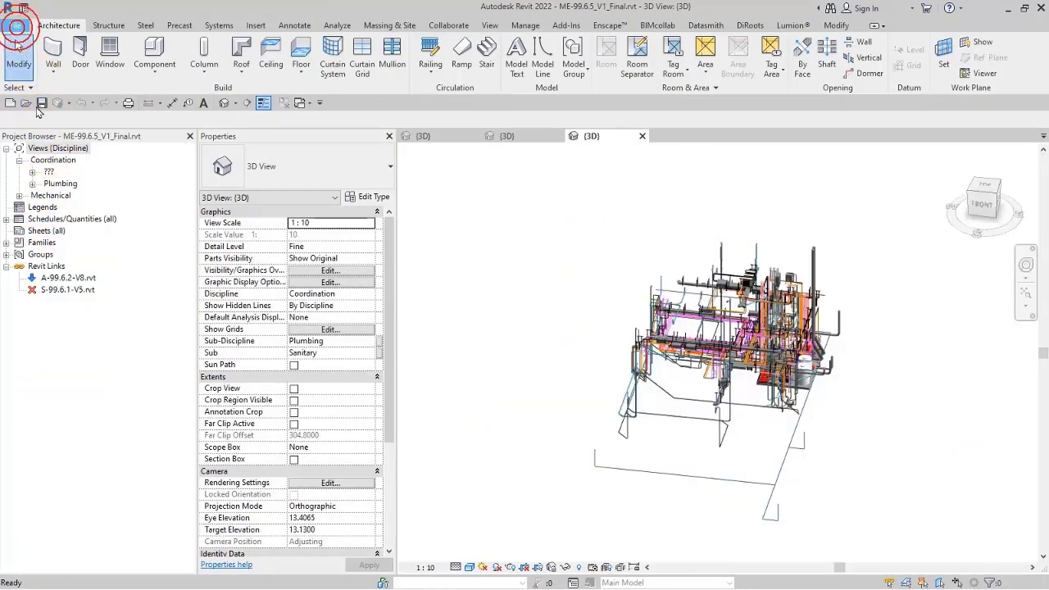
# Export the MEP model ME-99.6.5_V1_Final to Navisworks as ME-99.6.nwc.
pyautogui.click(16, 26)
pyautogui.click(35, 205)
pyautogui.click(131, 129)
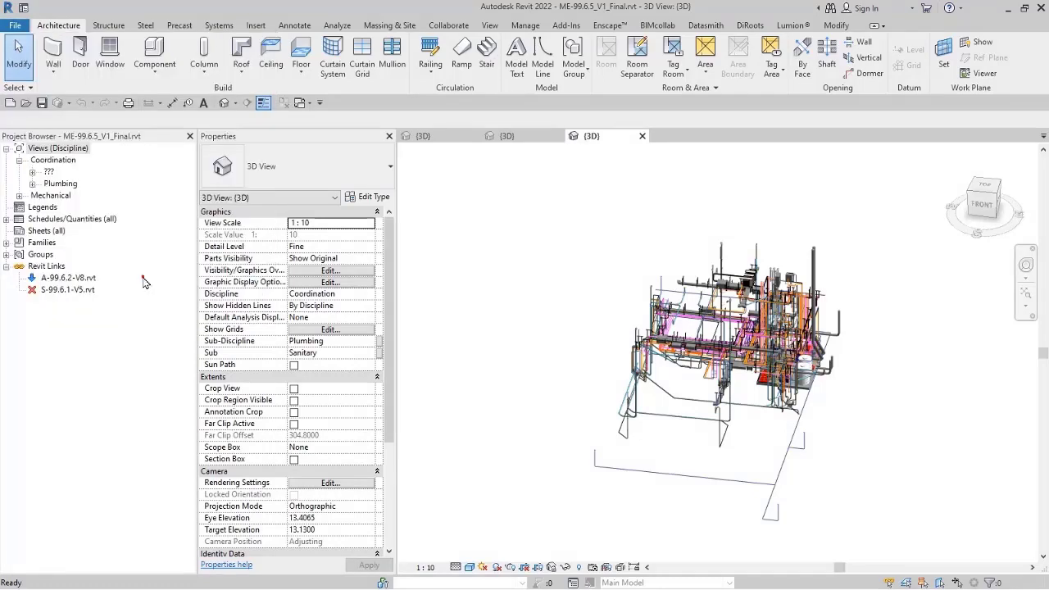
pyautogui.click(728, 416)
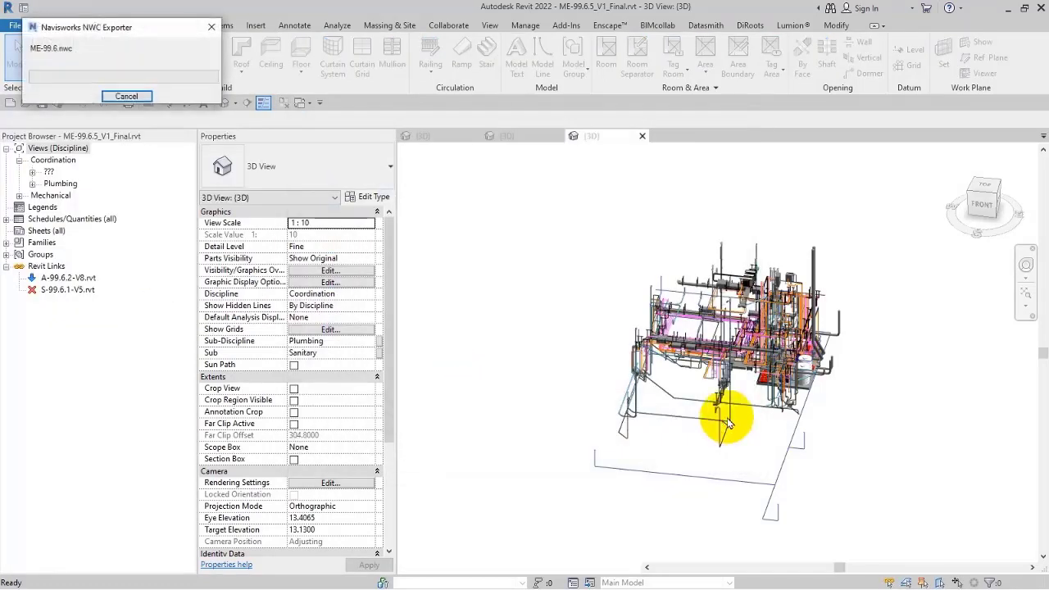
pyautogui.moveTo(37, 27); pyautogui.dragTo(395, 147)
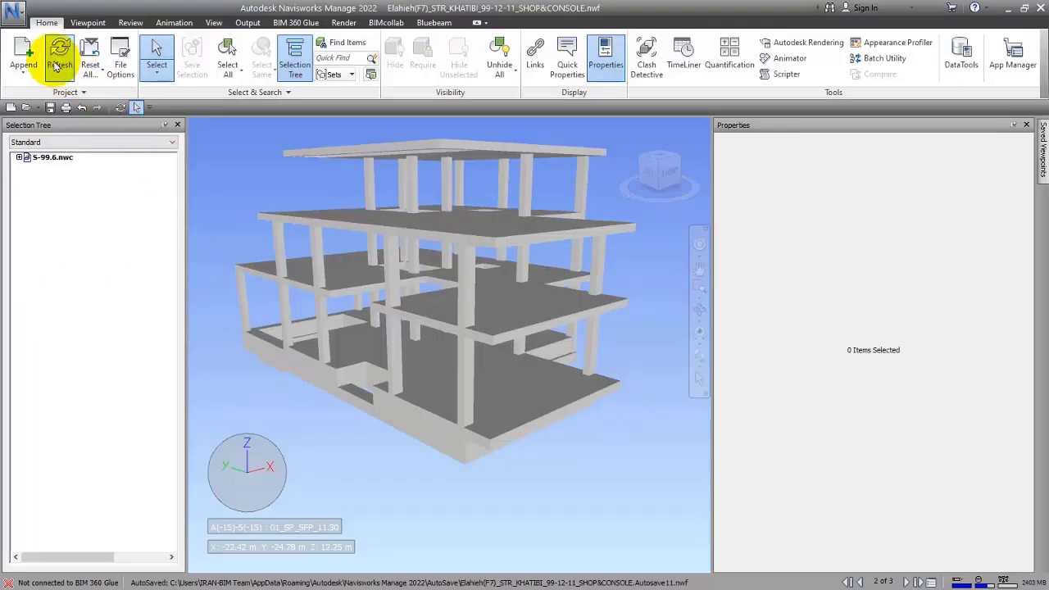
# In the Append dialog, browse to H:\Courses\Navisworks Manage 2022\Files\NWC showing only *.nwc files.
pyautogui.click(24, 53)
pyautogui.click(432, 69)
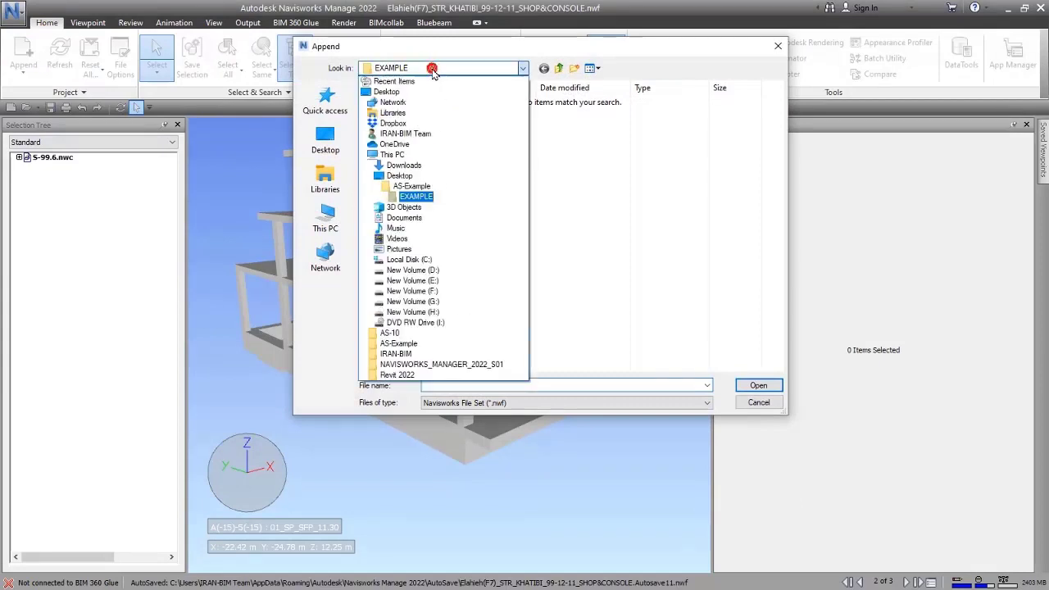
pyautogui.click(430, 312)
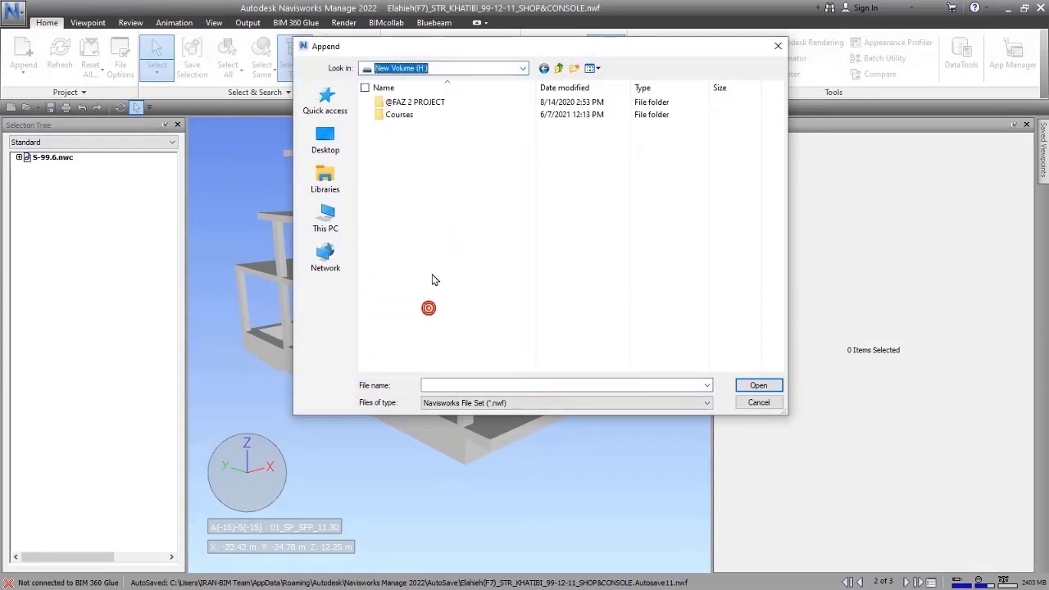
pyautogui.doubleClick(414, 112)
pyautogui.doubleClick(418, 226)
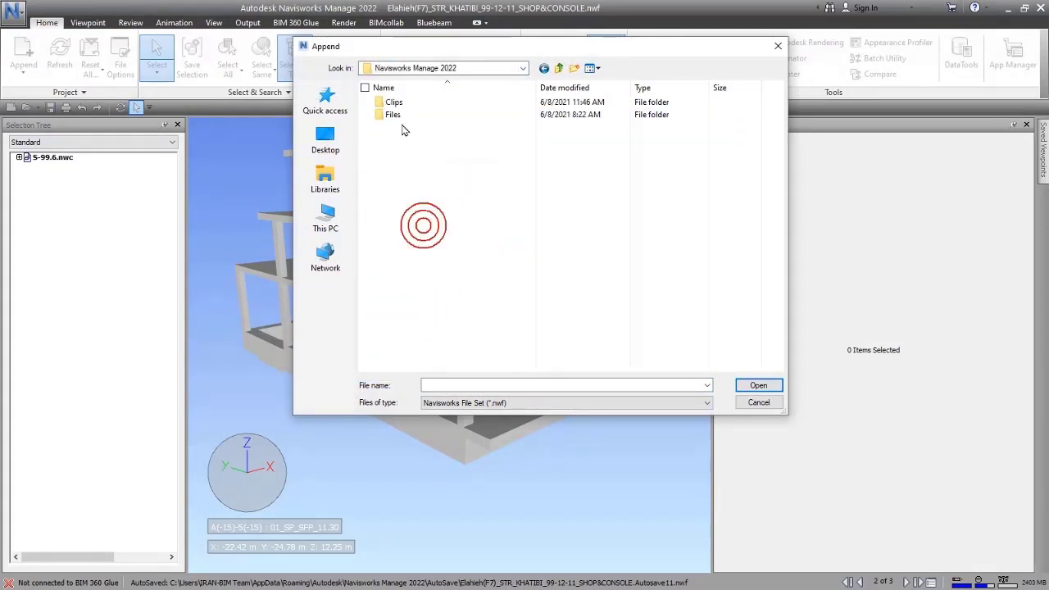
pyautogui.doubleClick(399, 114)
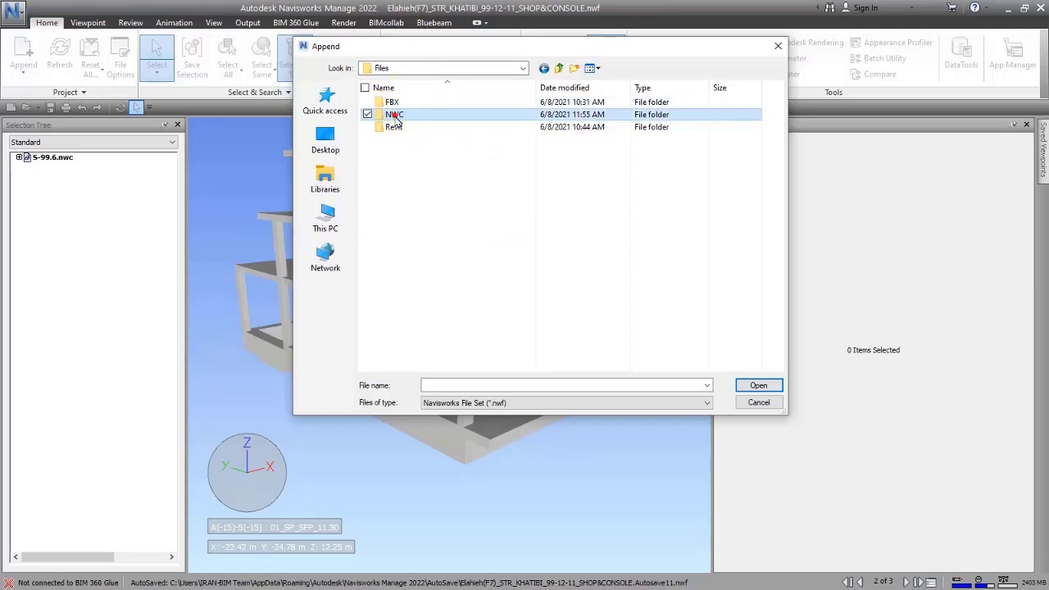
pyautogui.doubleClick(394, 114)
pyautogui.click(561, 401)
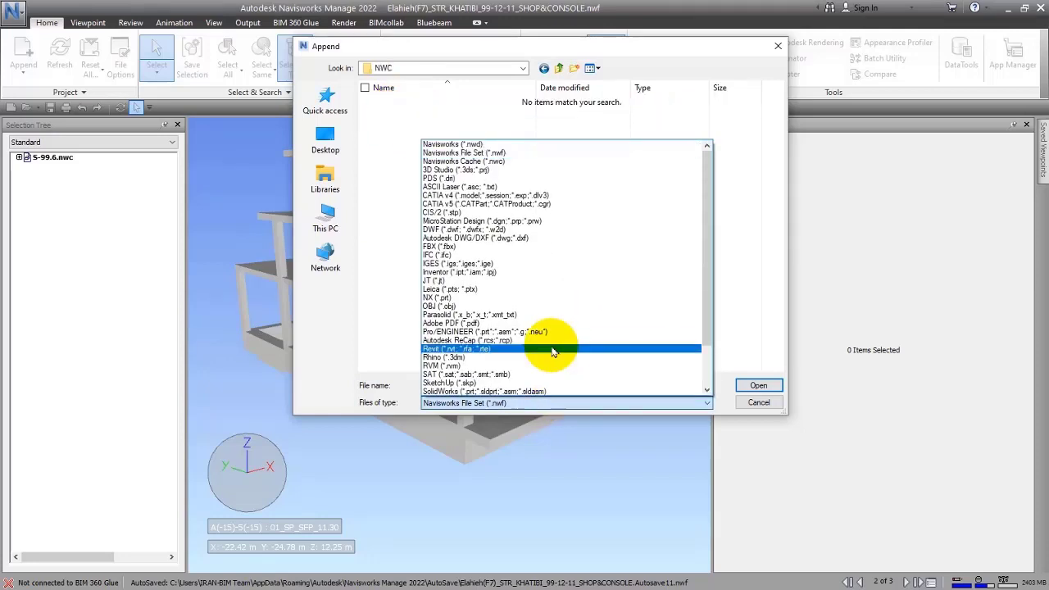
pyautogui.click(508, 163)
# Select A-99.6.nwc and ME-99.6.nwc and append them to the model.
pyautogui.click(404, 102)
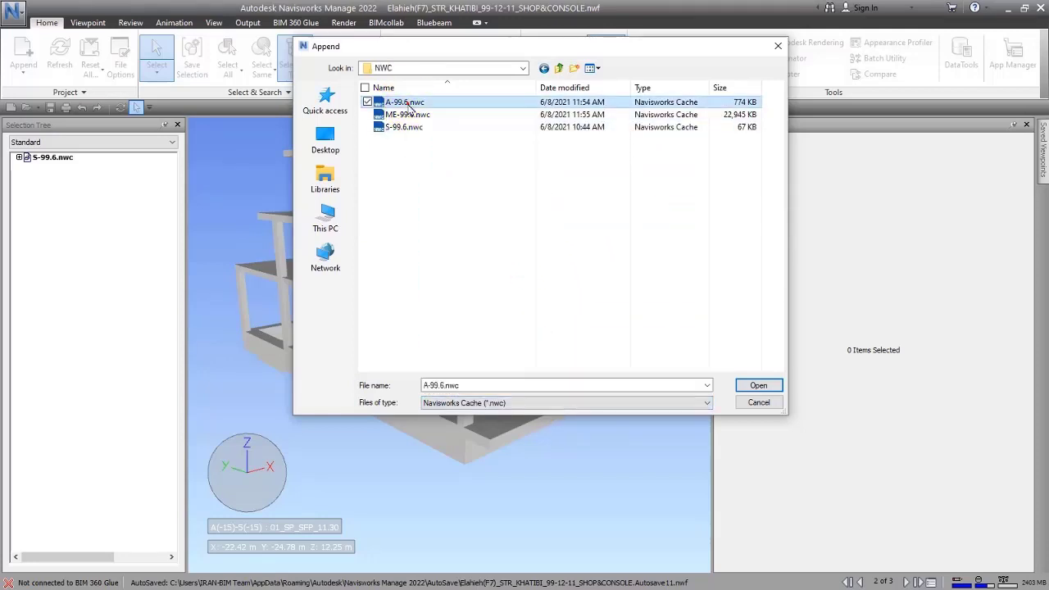
pyautogui.keyDown('ctrl'); pyautogui.click(406, 126); pyautogui.keyUp('ctrl')
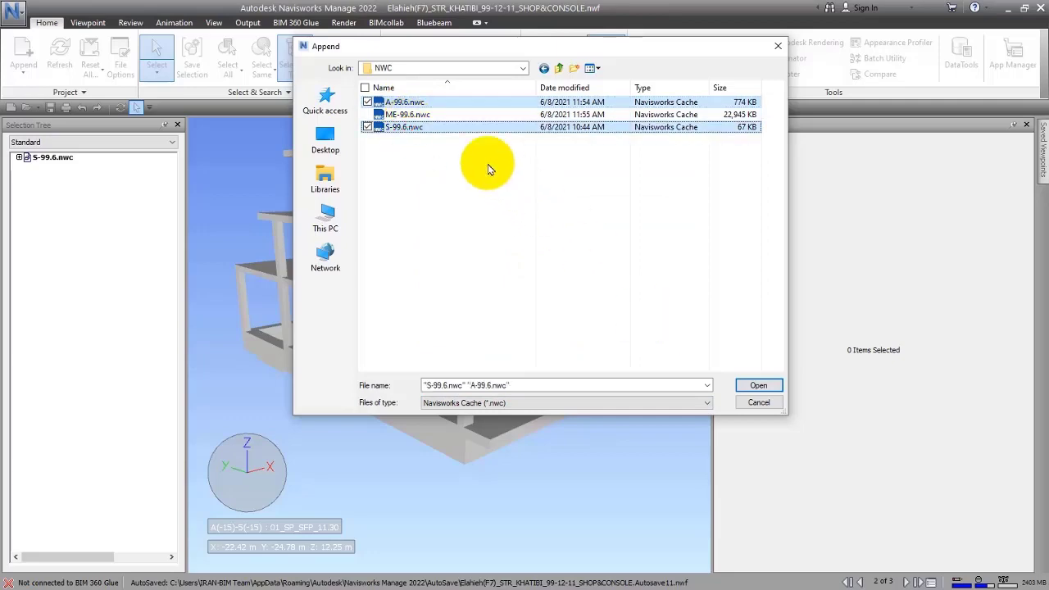
pyautogui.click(407, 114)
pyautogui.keyDown('ctrl'); pyautogui.click(408, 102); pyautogui.keyUp('ctrl')
pyautogui.click(747, 389)
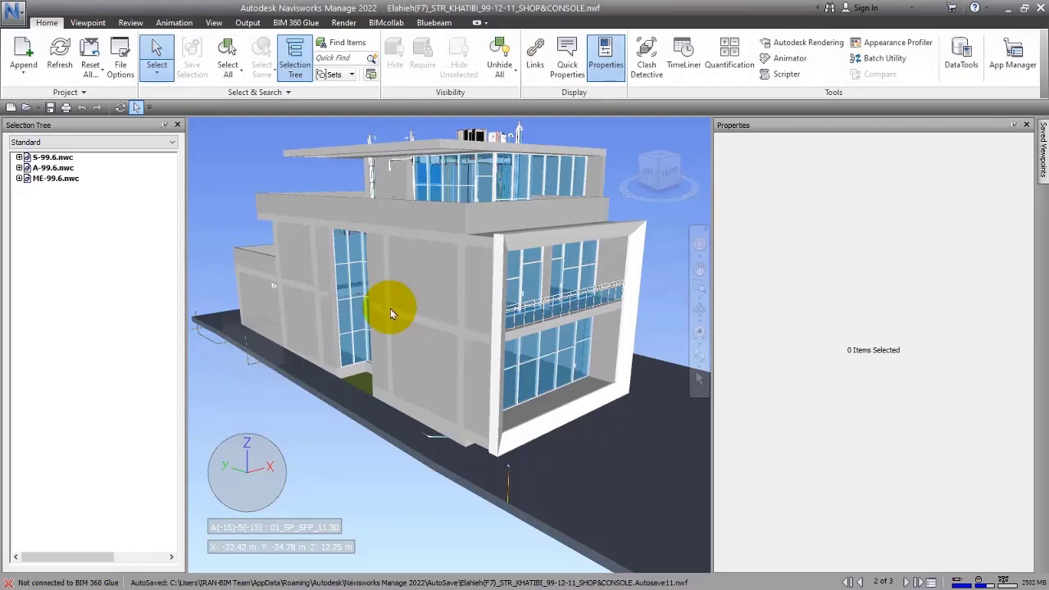
# Select A-99.6.nwc, ME-99.6.nwc and S-99.6.nwc in turn to view each file's properties.
pyautogui.click(33, 168)
pyautogui.click(53, 179)
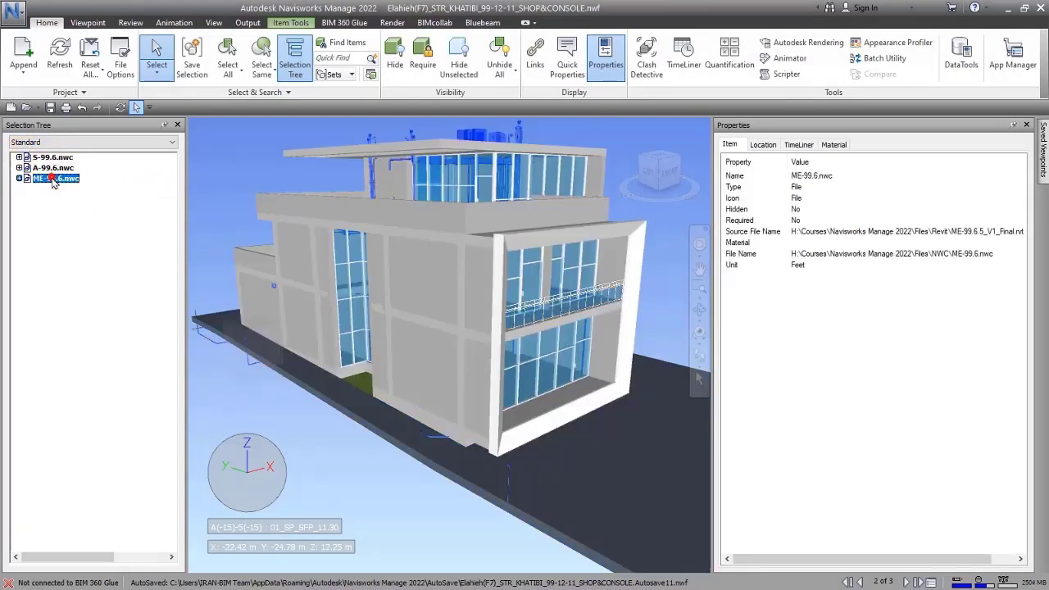
pyautogui.keyDown('shift'); pyautogui.moveTo(406, 212); pyautogui.dragTo(421, 274, button='middle'); pyautogui.keyUp('shift')
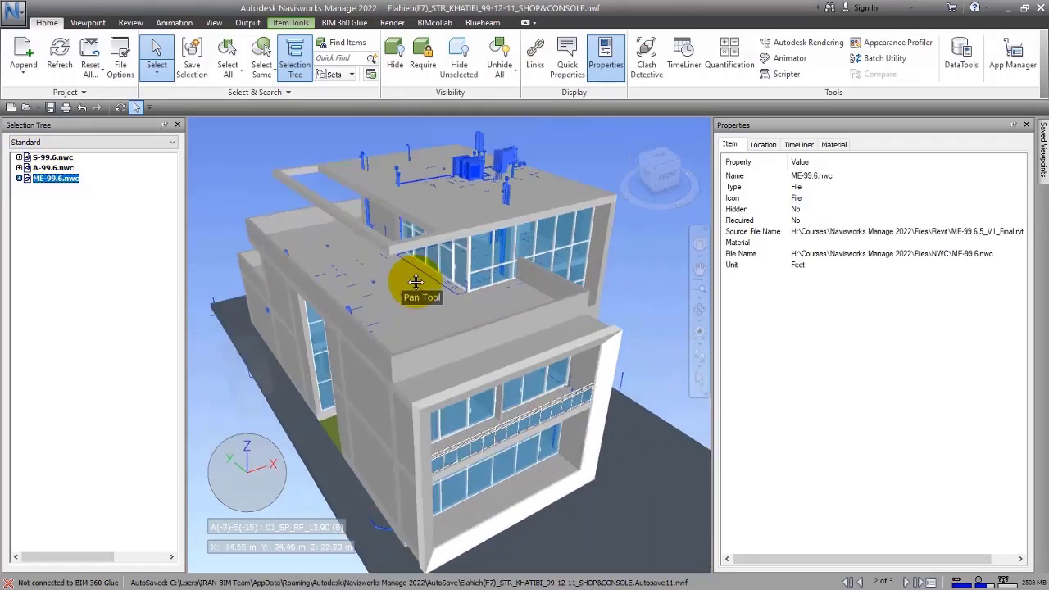
pyautogui.scroll(3, 446, 261)
pyautogui.click(53, 168)
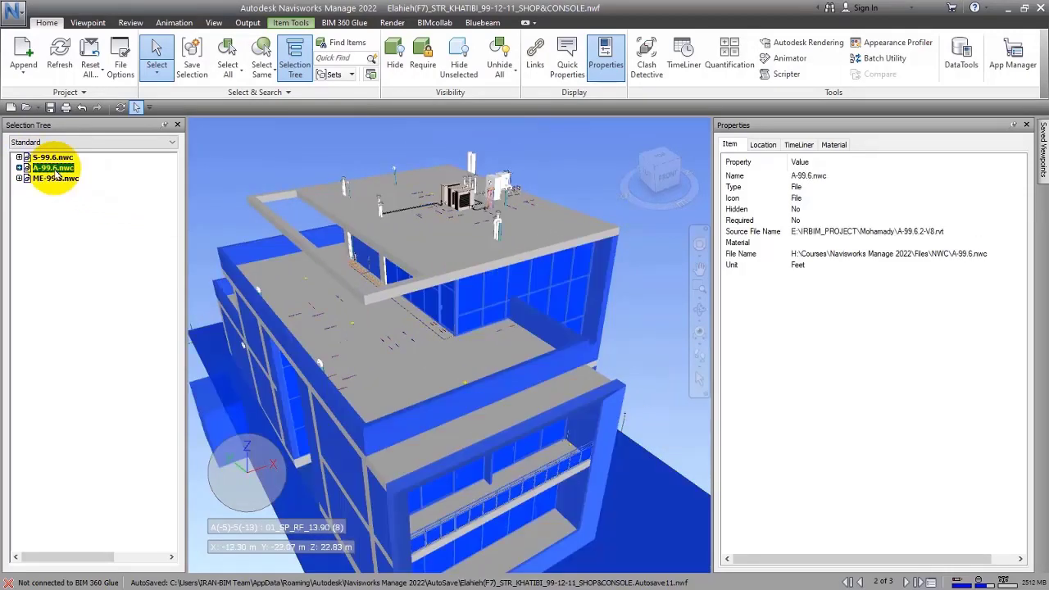
pyautogui.click(51, 157)
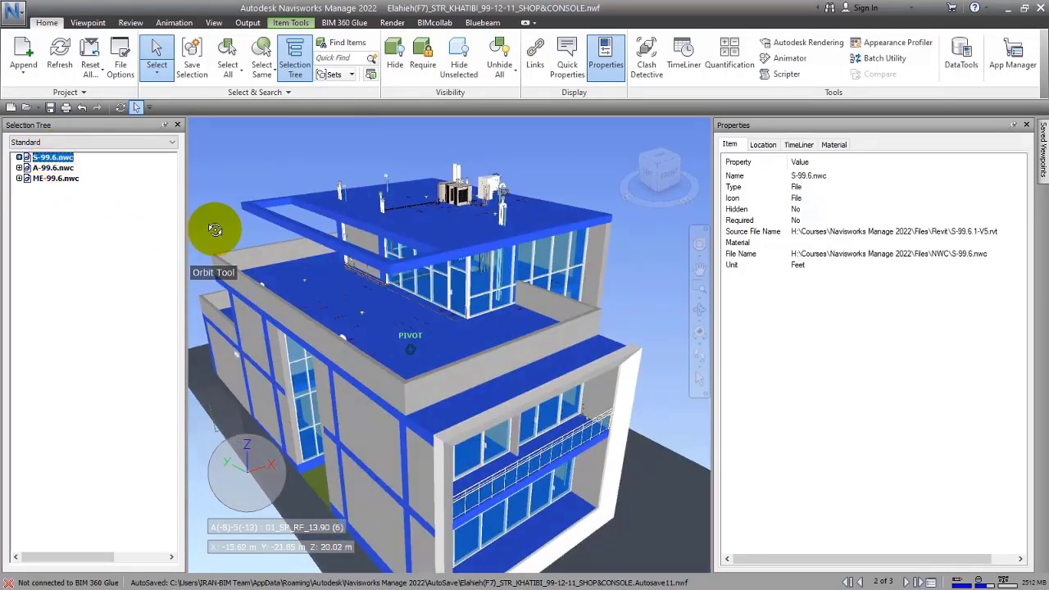
pyautogui.keyDown('shift'); pyautogui.moveTo(211, 227); pyautogui.dragTo(202, 180, button='middle'); pyautogui.keyUp('shift')
# Clear the selection and expand S-99.6.nwc to list its eight structural levels.
pyautogui.press('Escape')
pyautogui.click(38, 163)
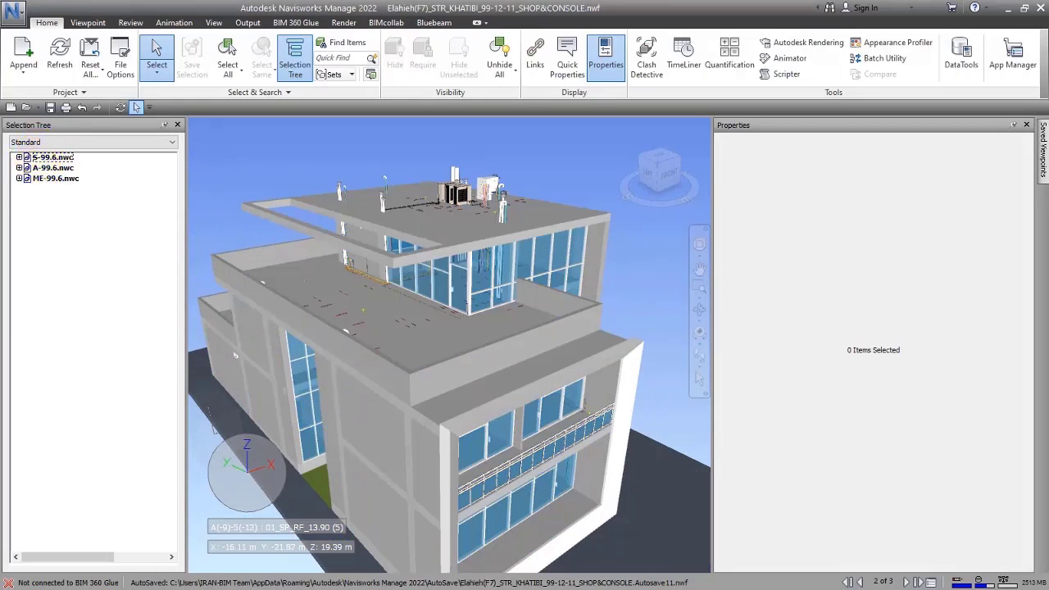
pyautogui.click(20, 158)
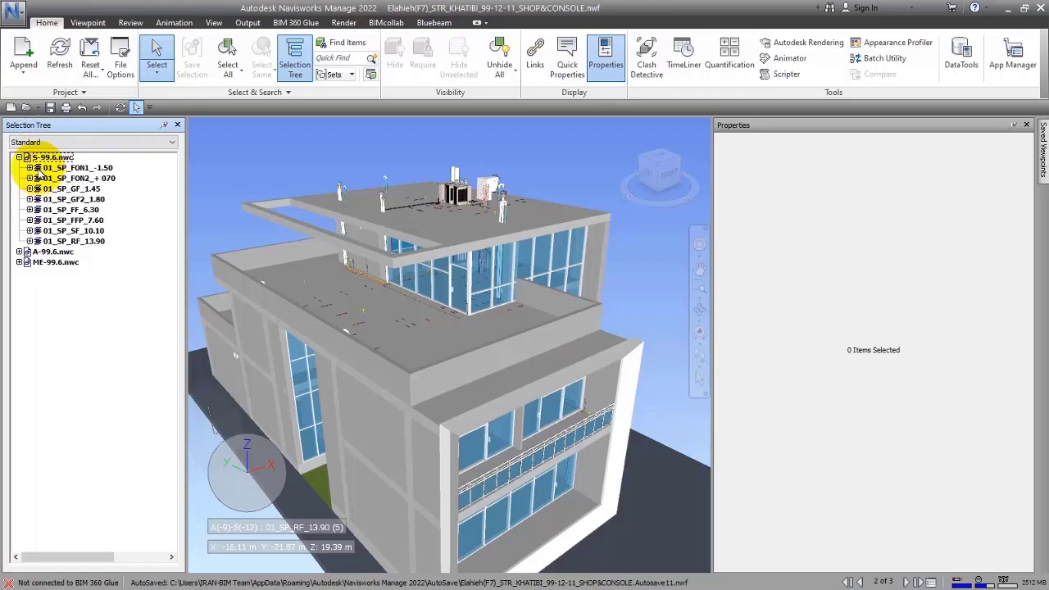
# Step through the levels from 01_SP_FON1_-1.50 down to 01_SP_RF_13.90.
pyautogui.click(54, 169)
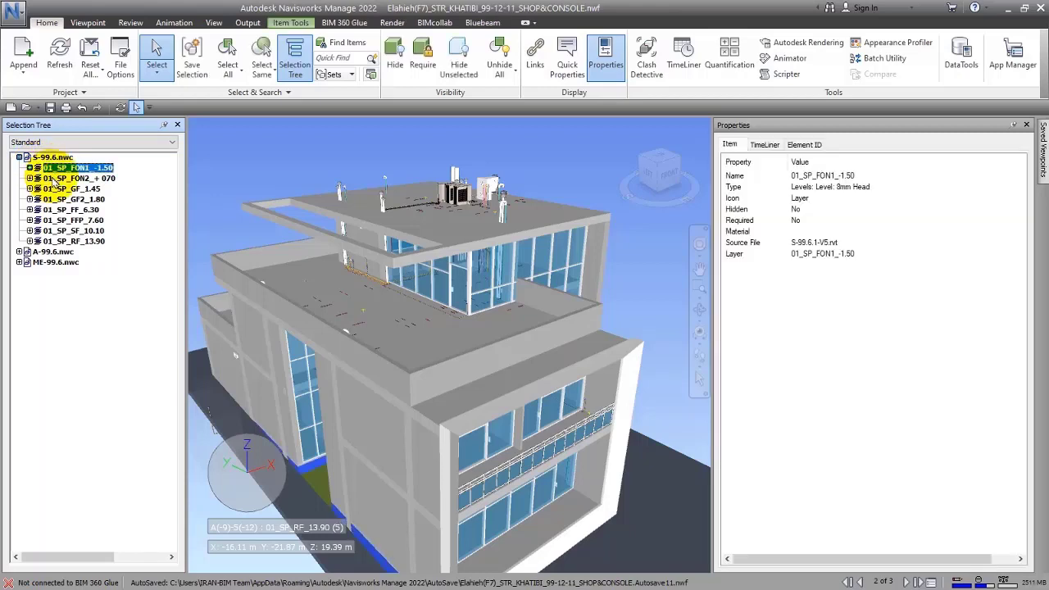
pyautogui.click(54, 177)
pyautogui.click(54, 189)
pyautogui.click(55, 199)
pyautogui.click(58, 210)
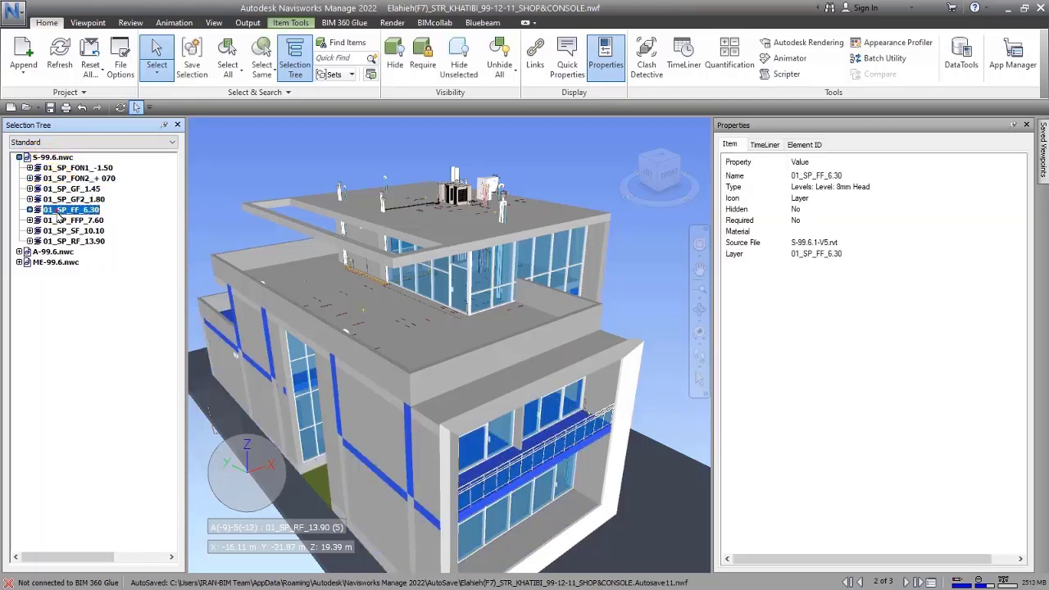
pyautogui.press('Down')
pyautogui.press('Down')
pyautogui.press('Down')
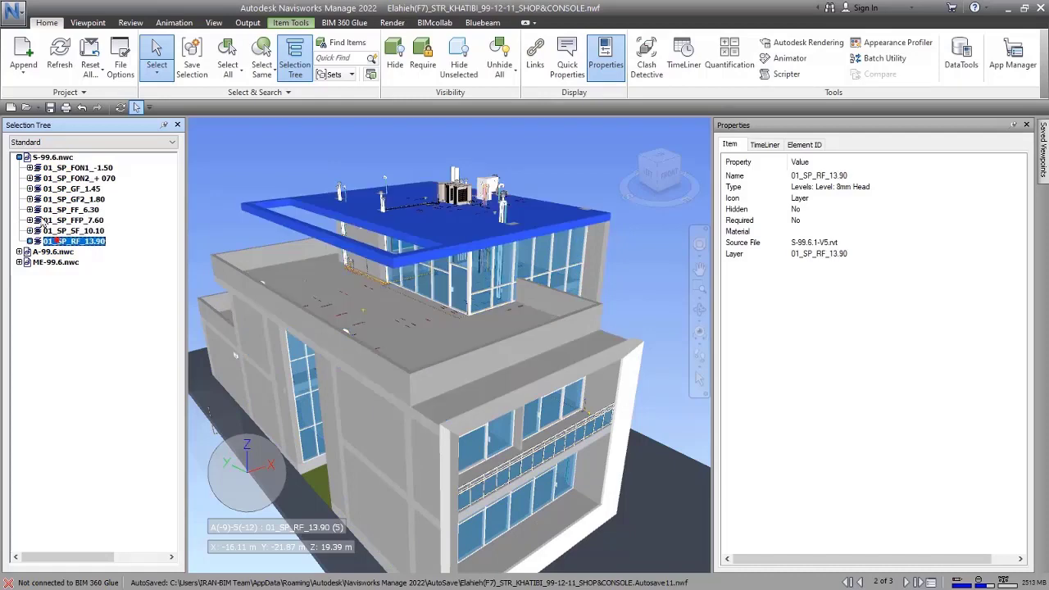
# Select A-99.6.nwc and highlight its levels 01_SP_GF2_1.80, 01_SP_FF_6.30 and 01_SP_SF_10.10.
pyautogui.click(19, 157)
pyautogui.click(28, 168)
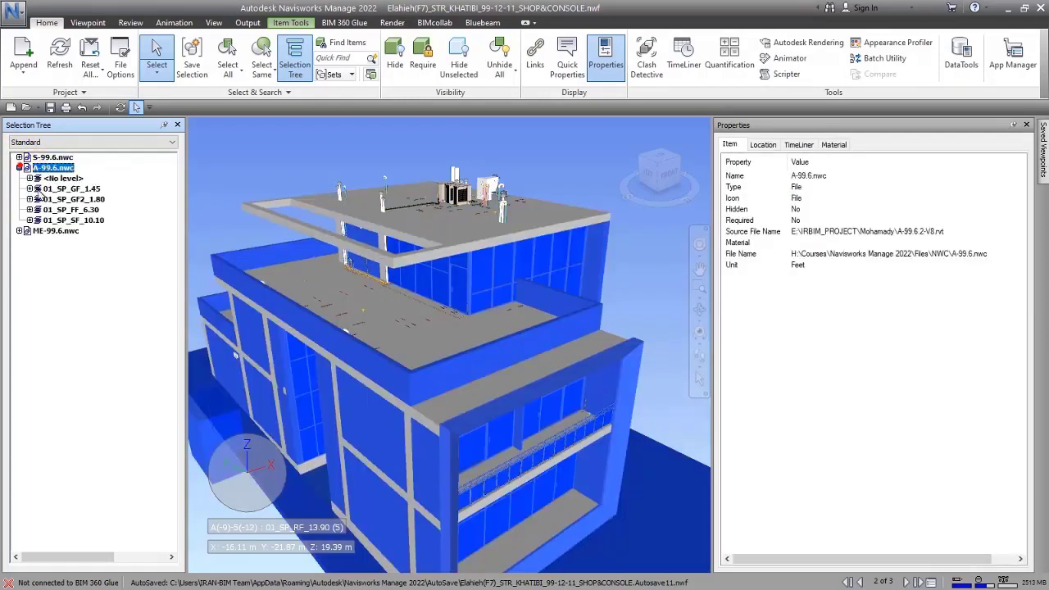
pyautogui.click(60, 190)
pyautogui.click(65, 211)
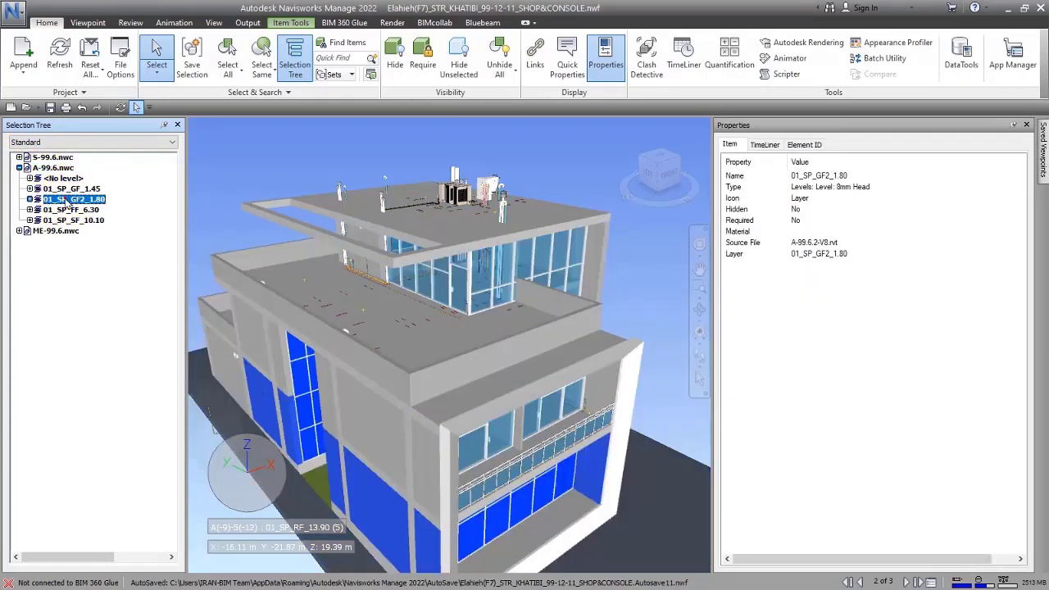
pyautogui.click(62, 221)
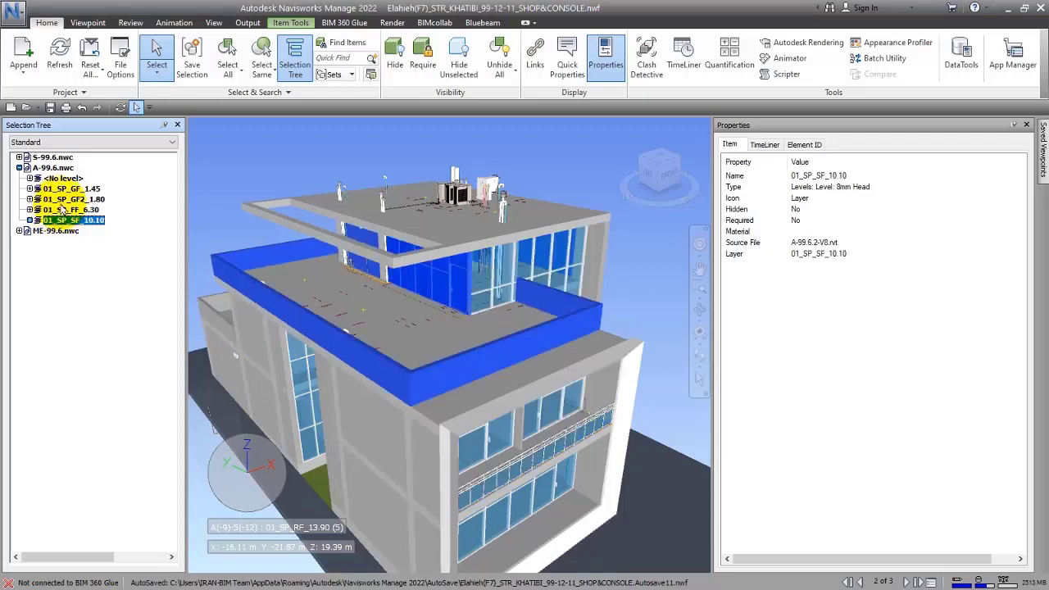
# Inspect the <No level> group near the building's base, including its Rooms group, then collapse it.
pyautogui.click(65, 178)
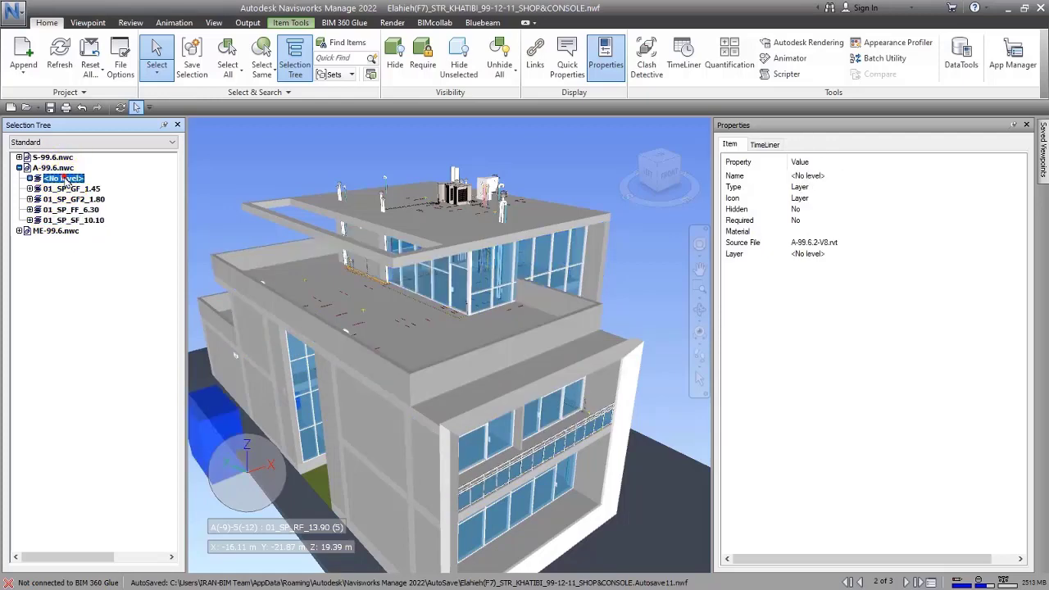
pyautogui.keyDown('shift'); pyautogui.moveTo(377, 229); pyautogui.dragTo(403, 264, button='middle'); pyautogui.keyUp('shift')
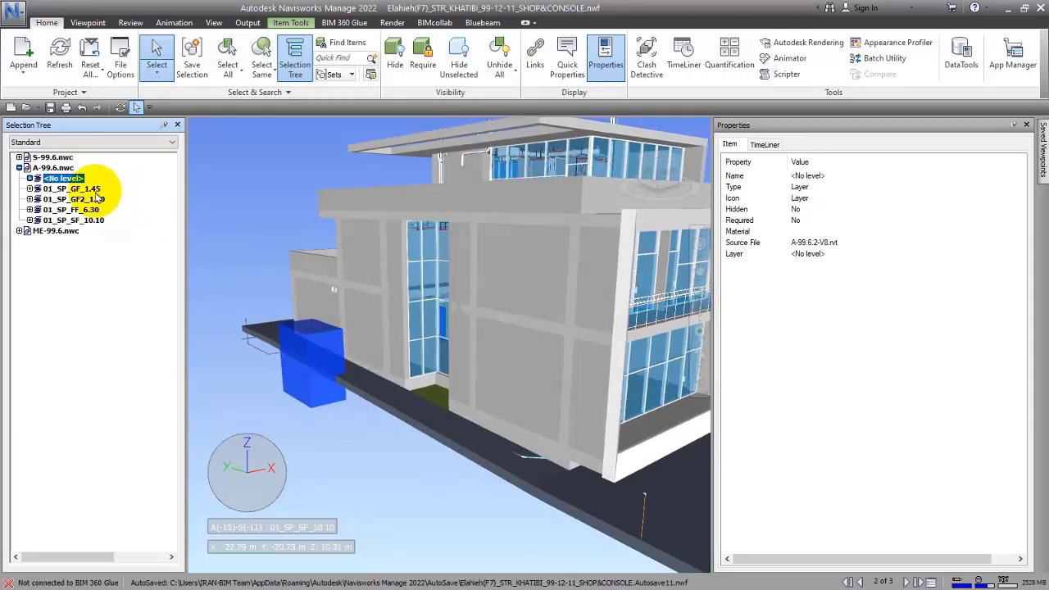
pyautogui.click(31, 178)
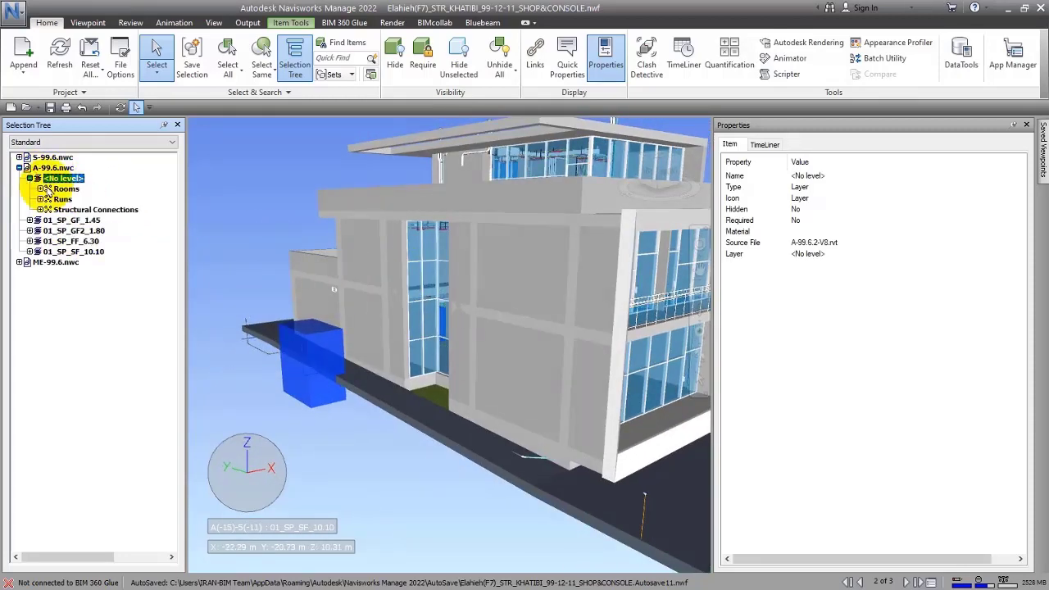
pyautogui.click(47, 189)
pyautogui.click(52, 180)
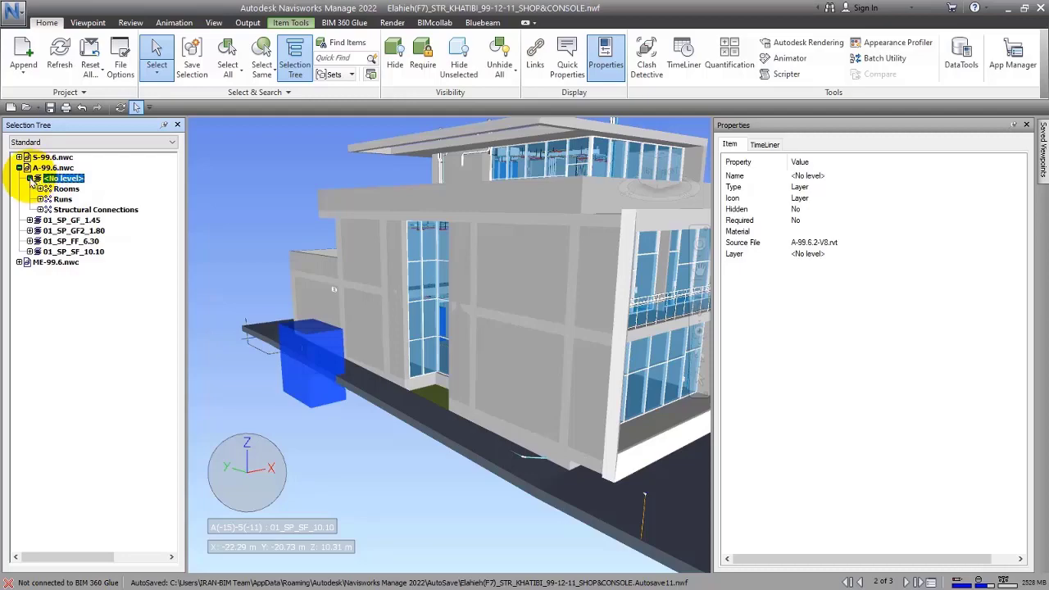
pyautogui.click(30, 179)
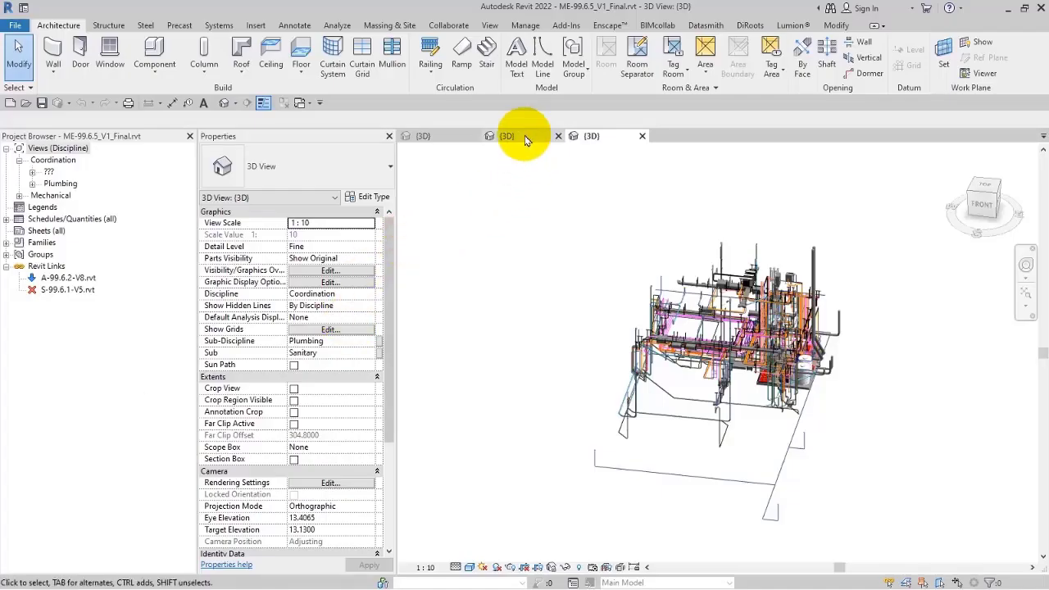
# Switch to the default {3D} view and look over the model and its view properties.
pyautogui.click(522, 134)
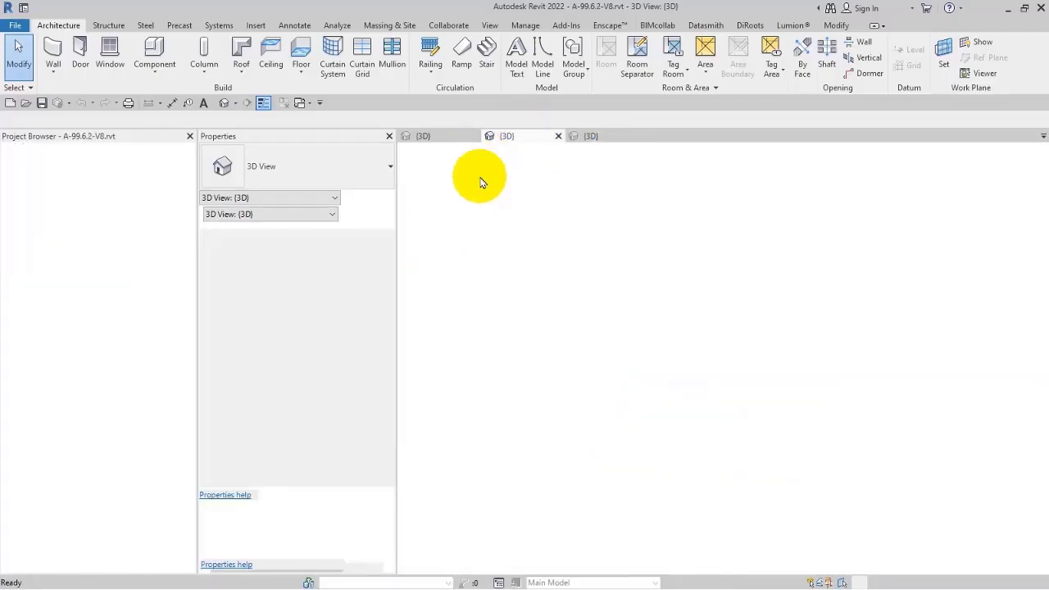
pyautogui.keyDown('shift'); pyautogui.moveTo(682, 348); pyautogui.dragTo(491, 314, button='middle'); pyautogui.keyUp('shift')
pyautogui.click(489, 295)
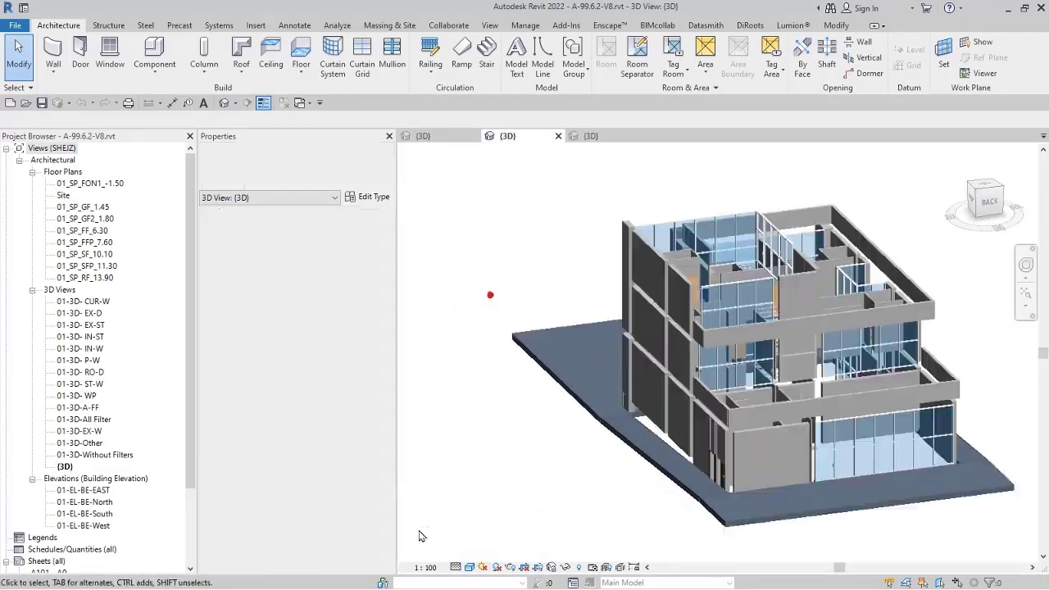
# Create a Room Schedule listing the Name field.
pyautogui.click(490, 25)
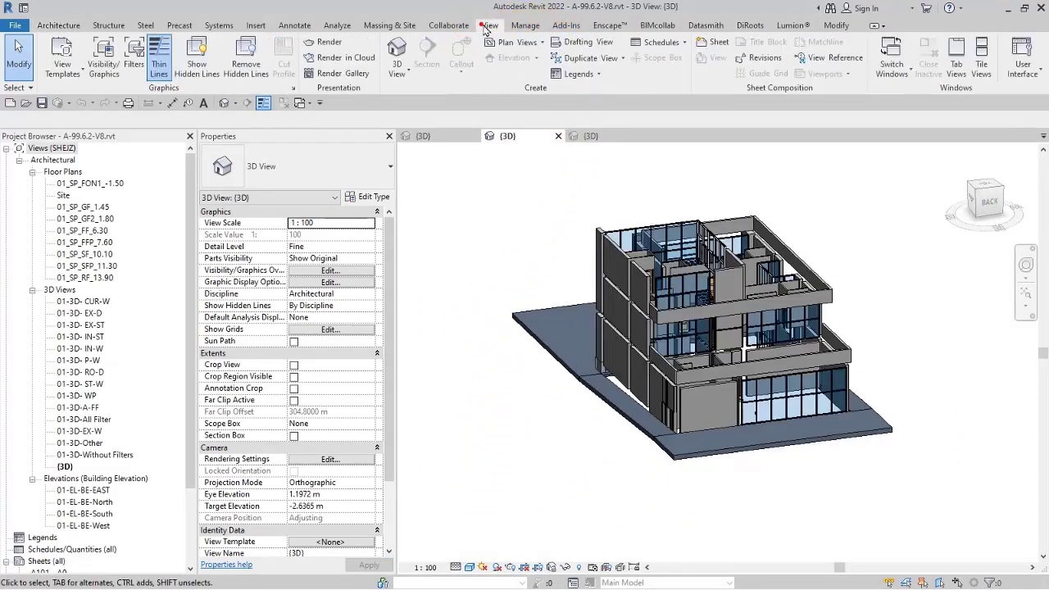
pyautogui.click(660, 41)
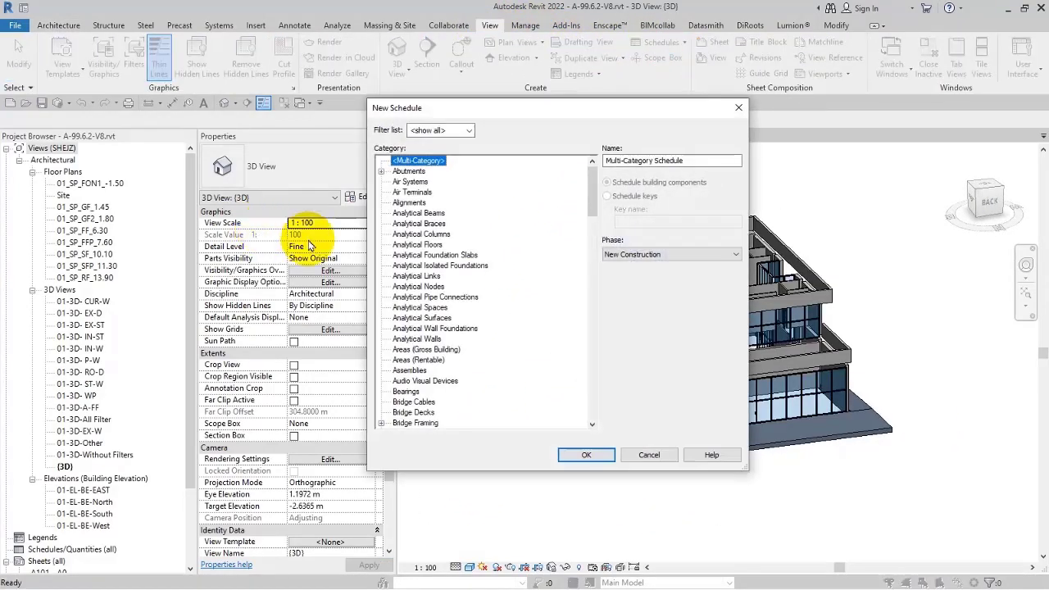
pyautogui.click(402, 264)
pyautogui.press('r')
pyautogui.scroll(-1, 422, 385)
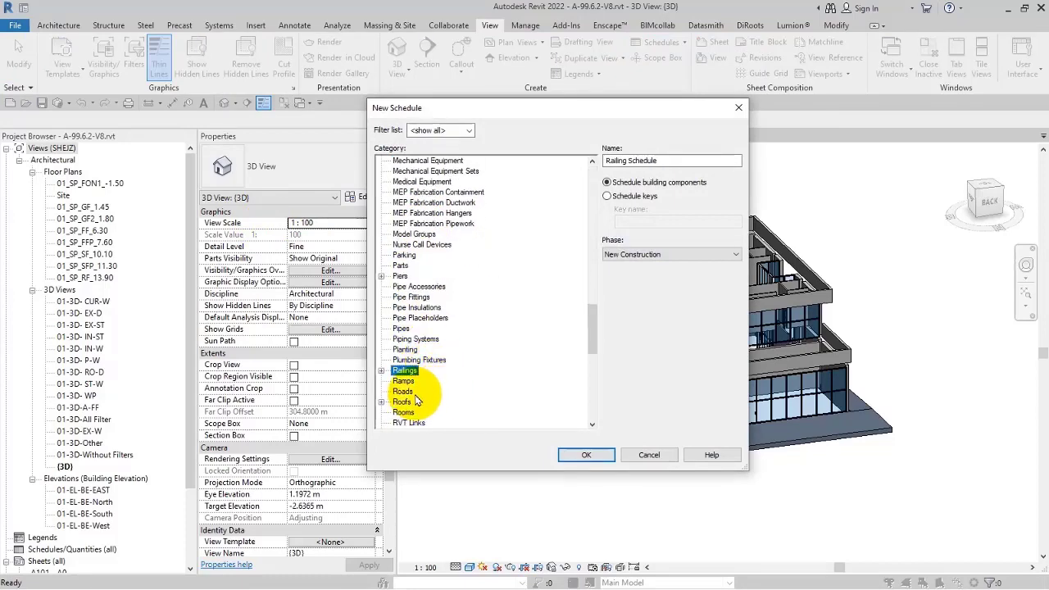
pyautogui.click(404, 412)
pyautogui.click(587, 456)
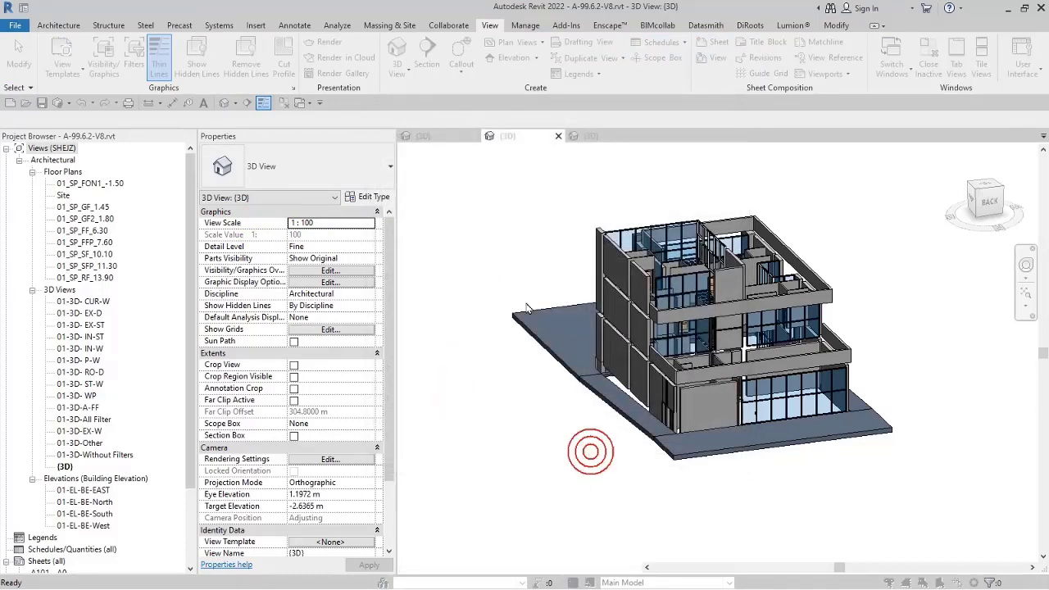
pyautogui.click(132, 266)
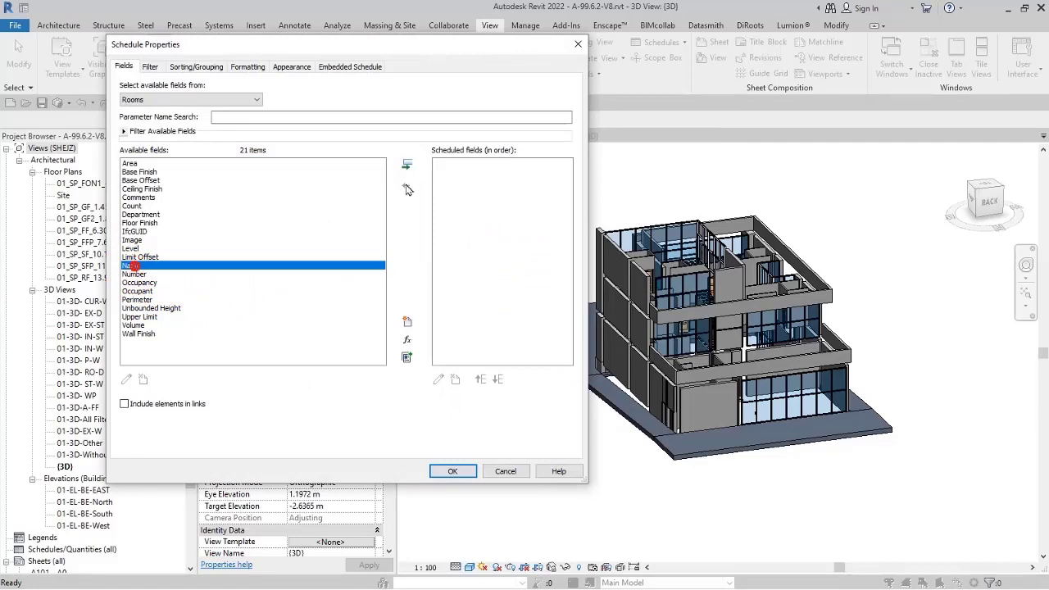
pyautogui.click(407, 165)
pyautogui.click(452, 471)
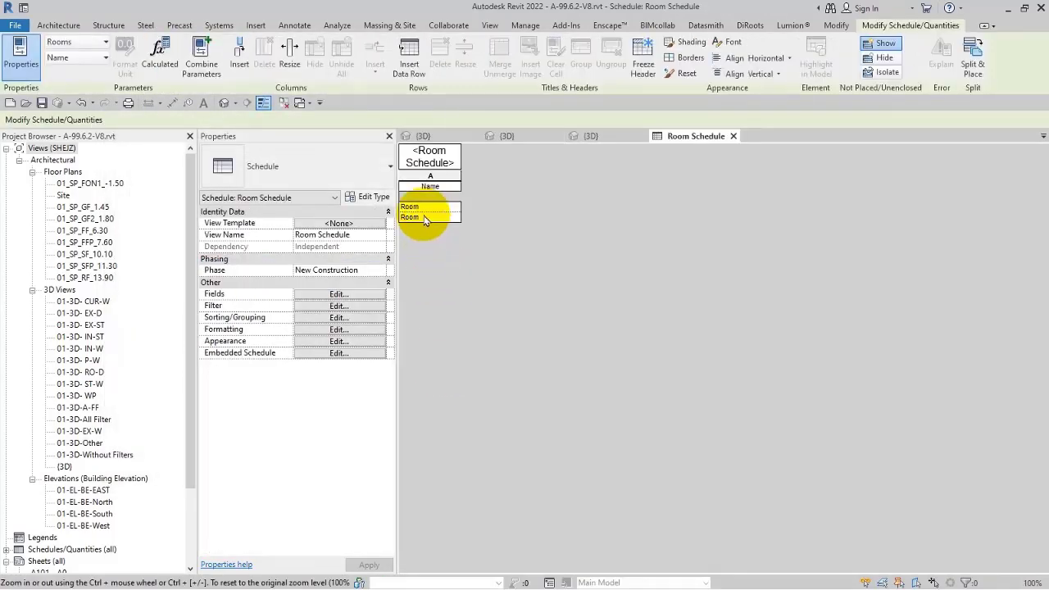
# Delete both room rows from the schedule and close it to return to 3D.
pyautogui.click(422, 216)
pyautogui.moveTo(422, 216); pyautogui.dragTo(422, 206)
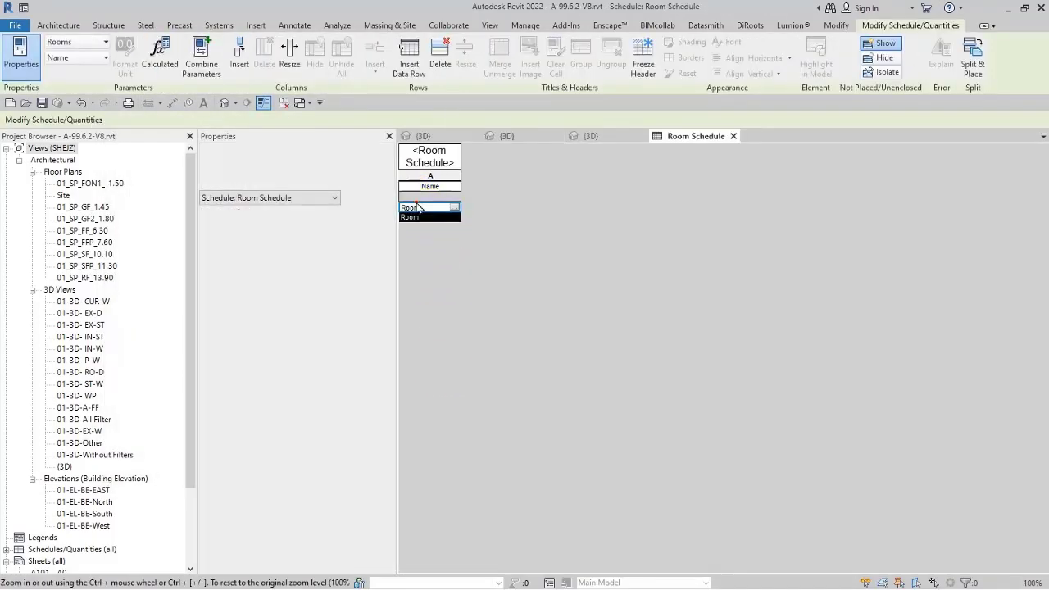
pyautogui.click(440, 56)
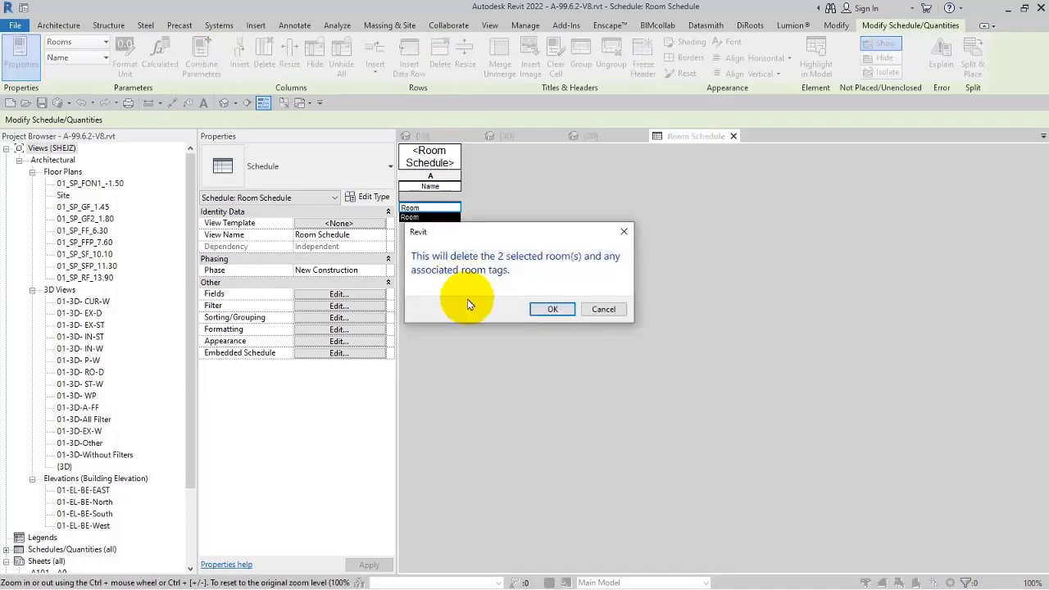
pyautogui.click(564, 310)
pyautogui.click(733, 136)
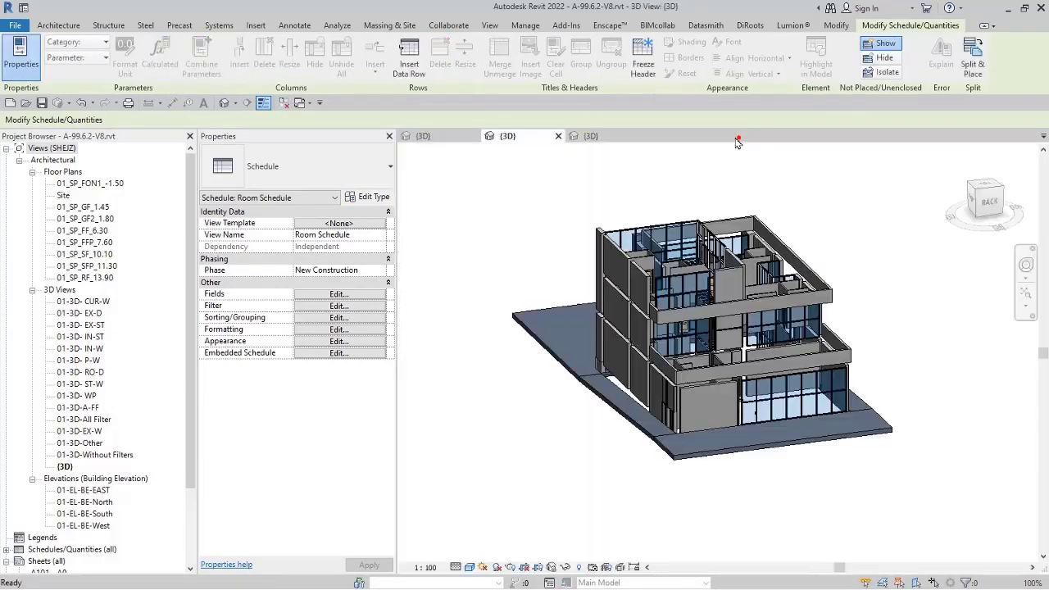
# Export the model to NWC as A-99.6.nwc, overwriting the existing cache file.
pyautogui.click(555, 222)
pyautogui.click(15, 26)
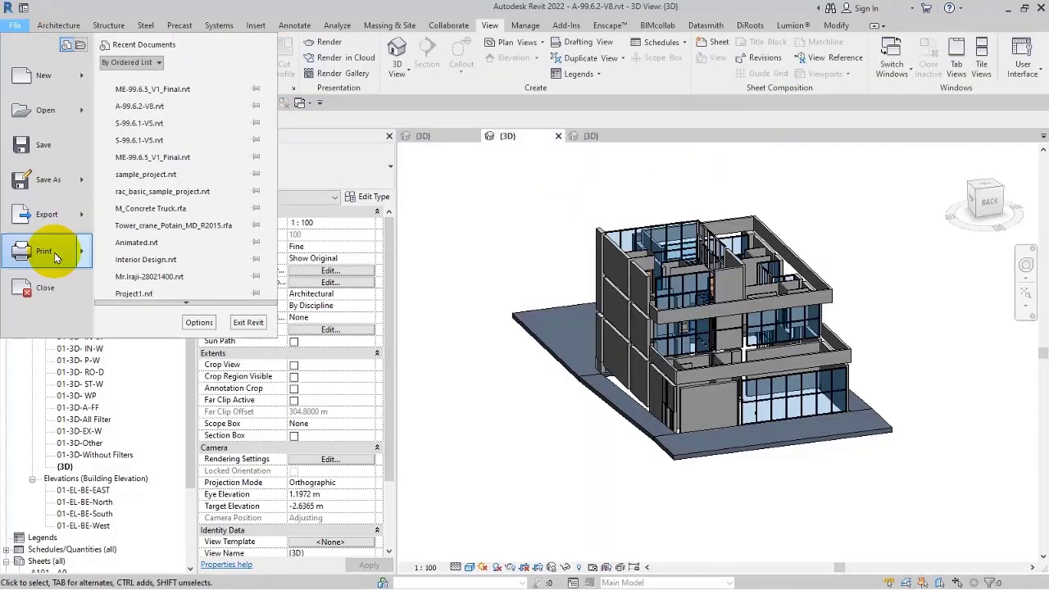
pyautogui.click(56, 220)
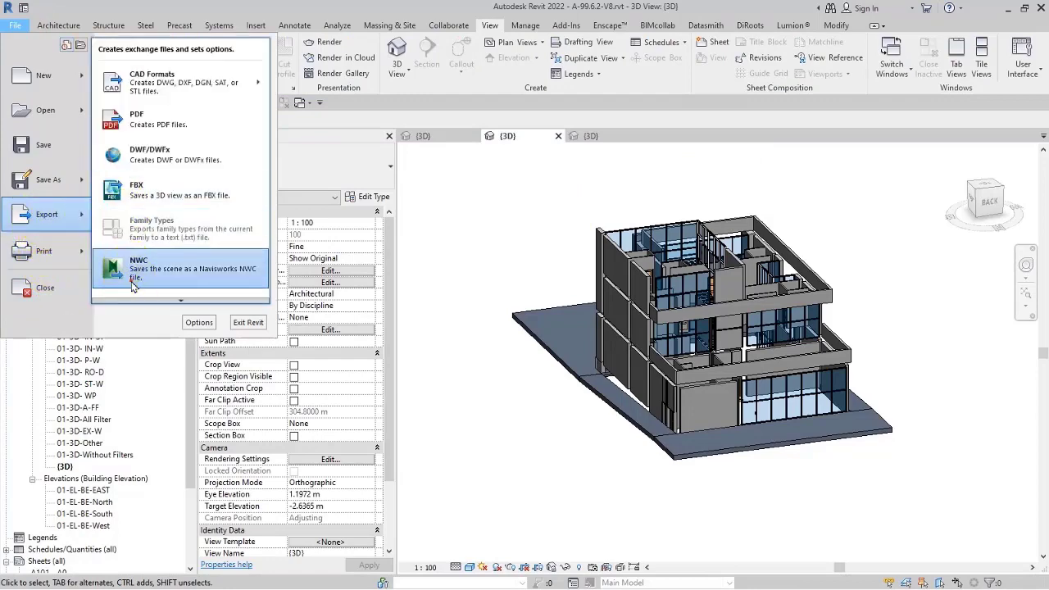
pyautogui.click(205, 271)
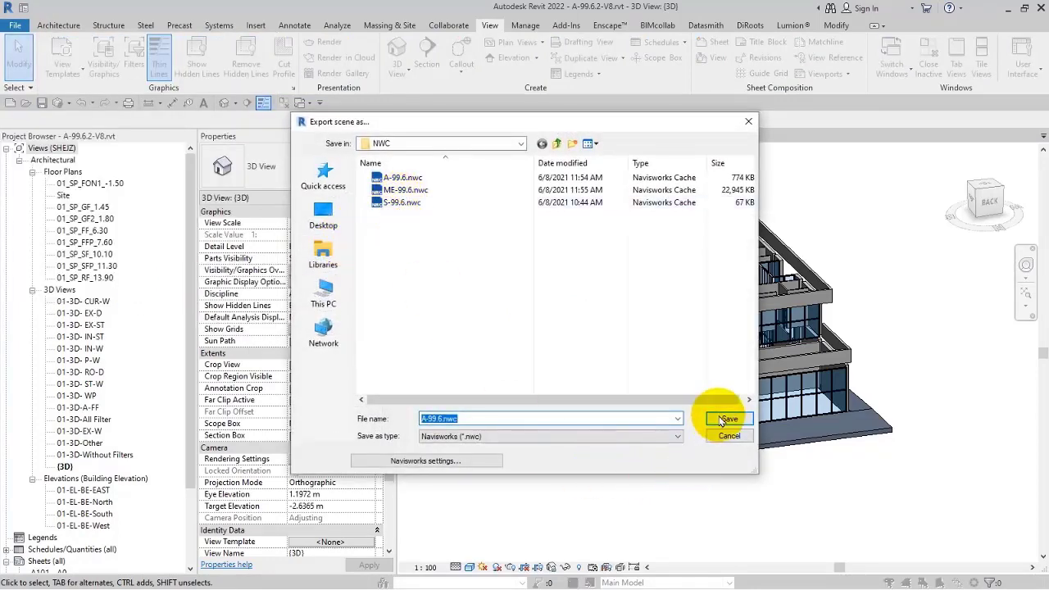
pyautogui.click(724, 420)
pyautogui.click(551, 302)
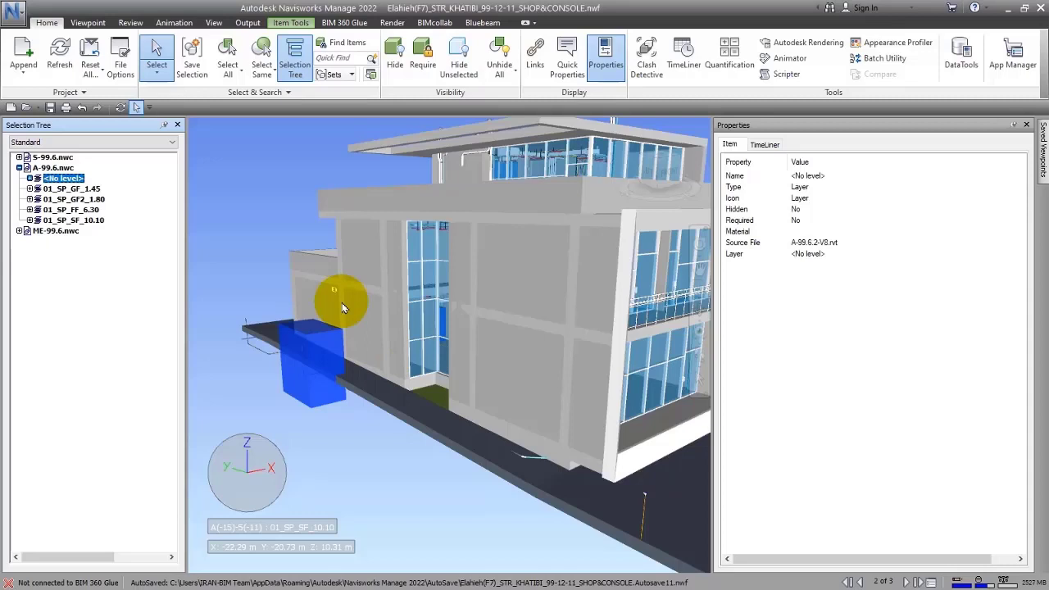
# Refresh the model to reload the re-exported A-99.6.nwc, then pan the view left.
pyautogui.click(54, 51)
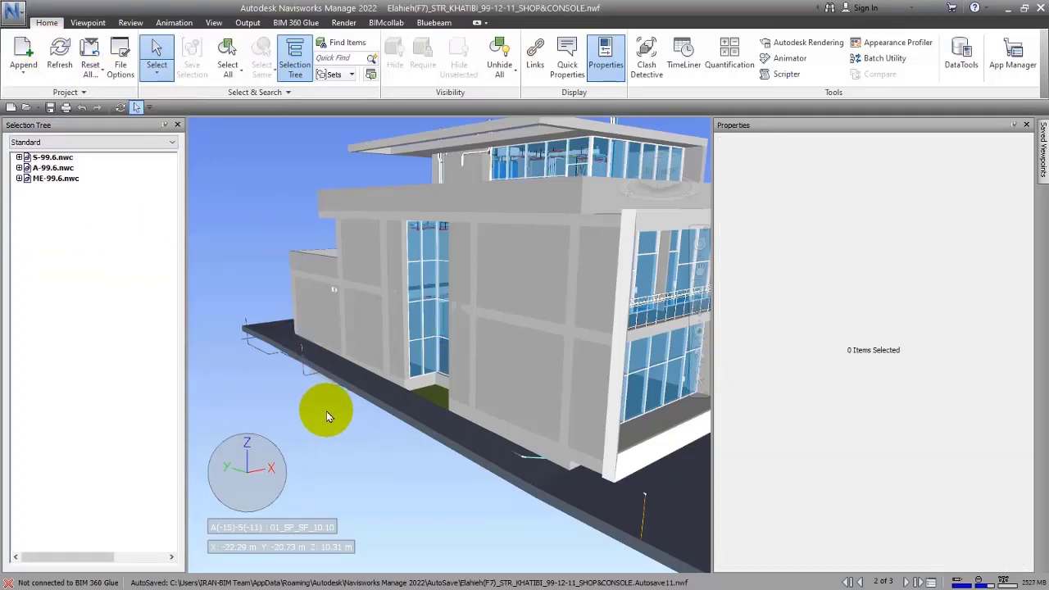
pyautogui.moveTo(382, 398); pyautogui.dragTo(355, 404, button='middle')
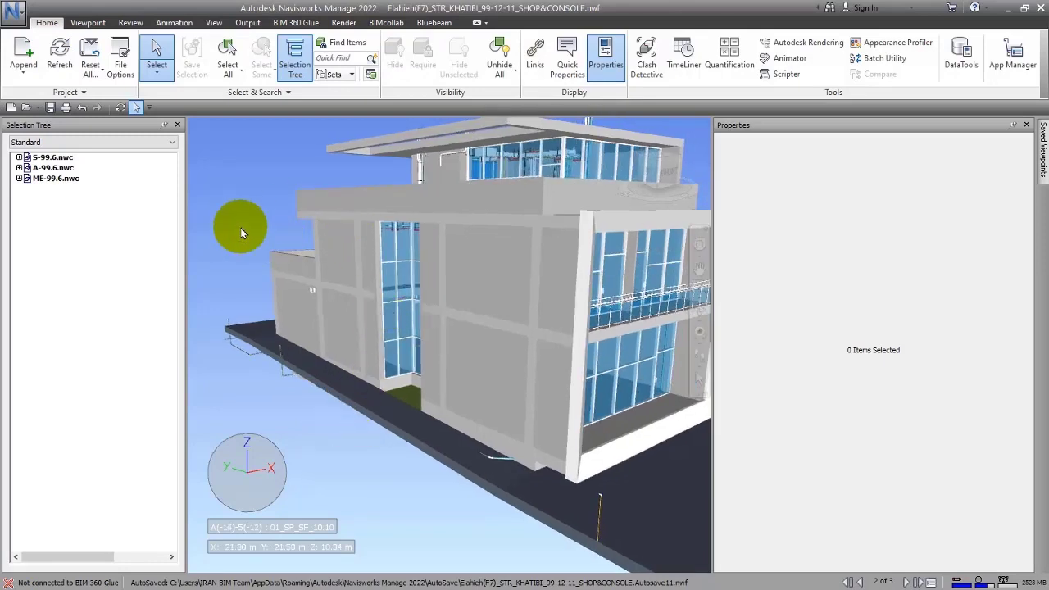
# Browse the Open dialog to the Navisworks Manage 2022 program folder and inspect its Samples folder.
pyautogui.click(14, 13)
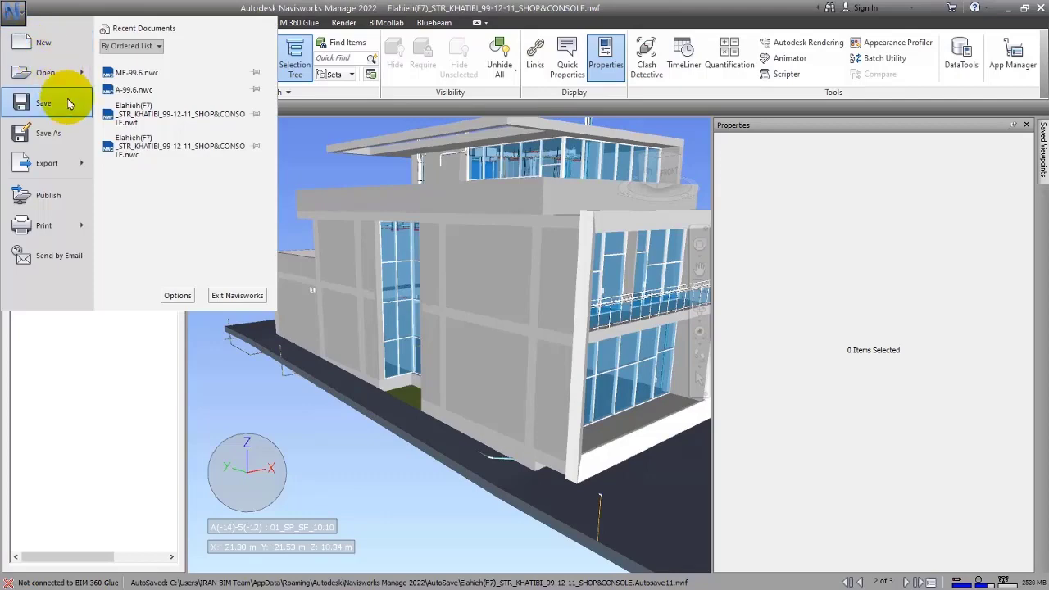
pyautogui.moveTo(82, 73)
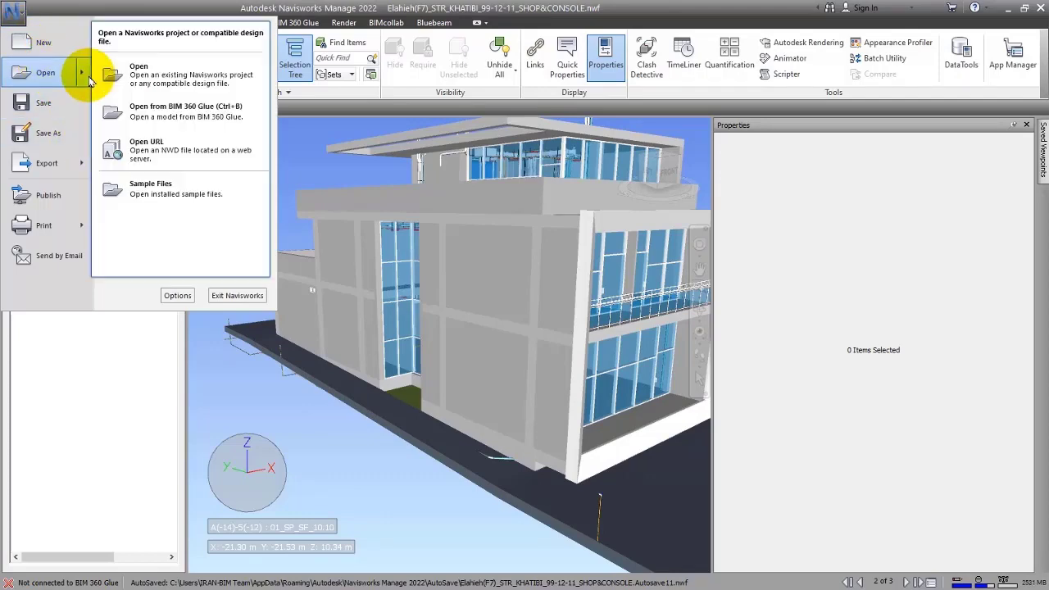
pyautogui.click(147, 190)
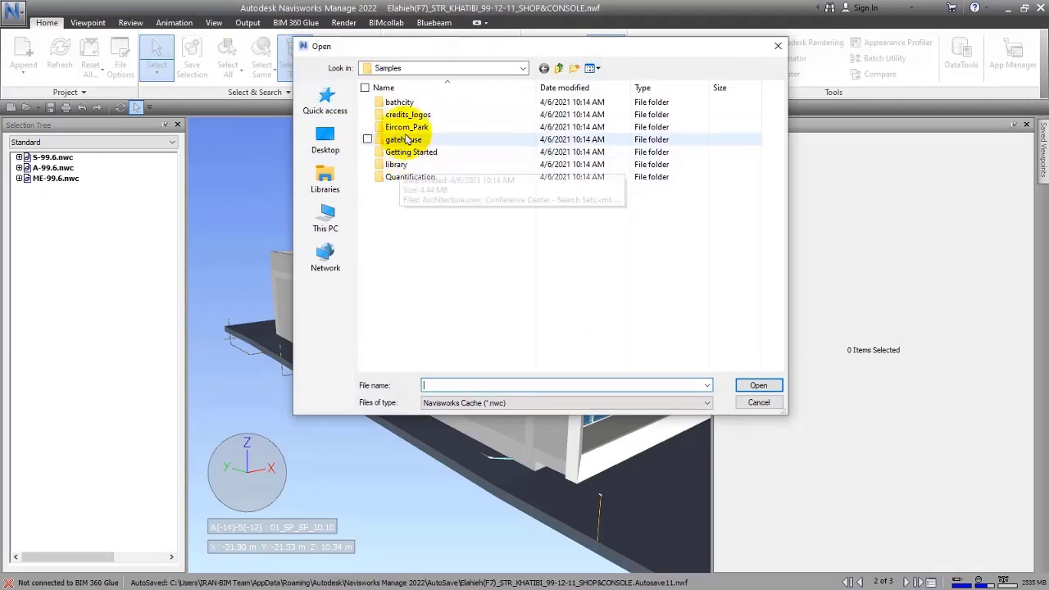
pyautogui.click(558, 70)
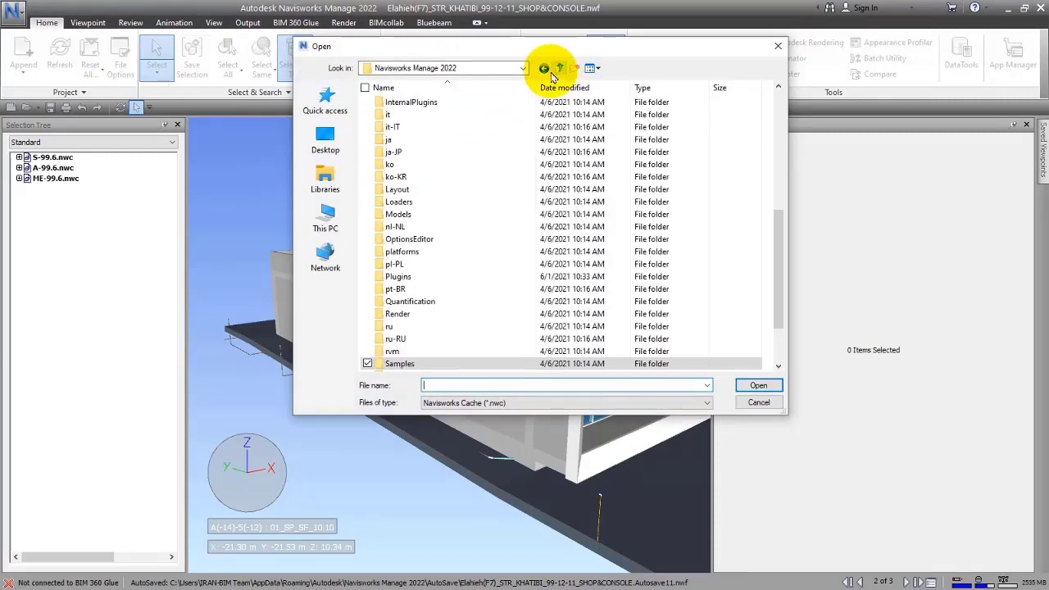
pyautogui.rightClick(400, 366)
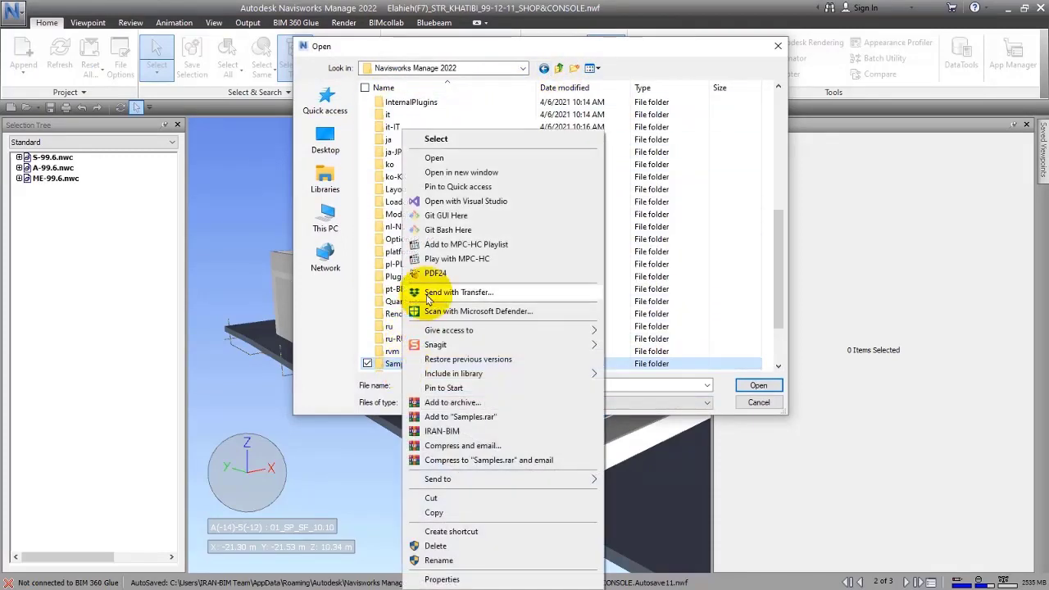
pyautogui.click(711, 149)
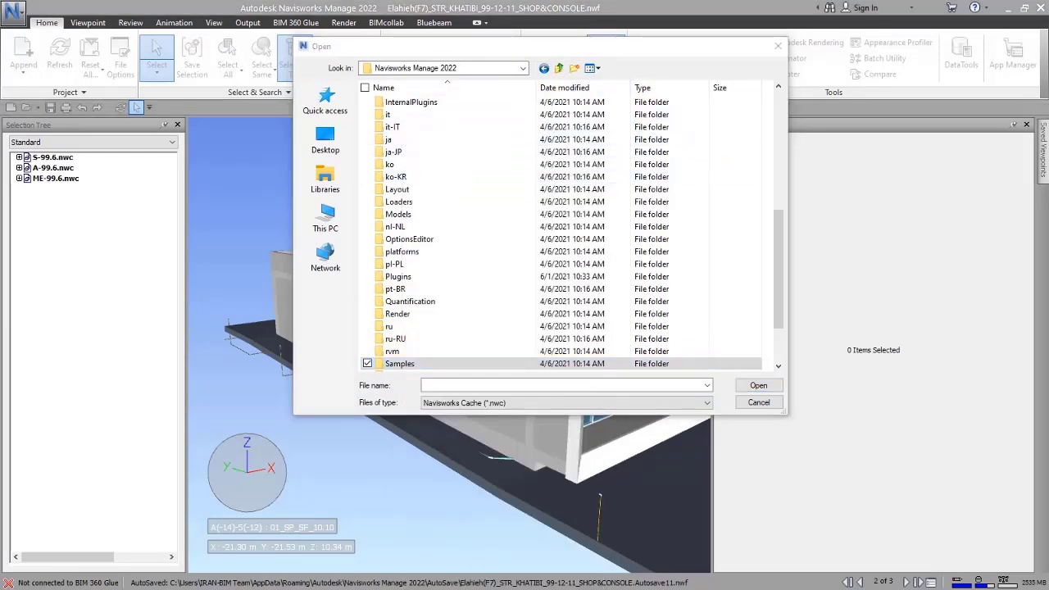
# Close the Open dialog and view the Samples folder as large icons, then as details.
pyautogui.click(778, 46)
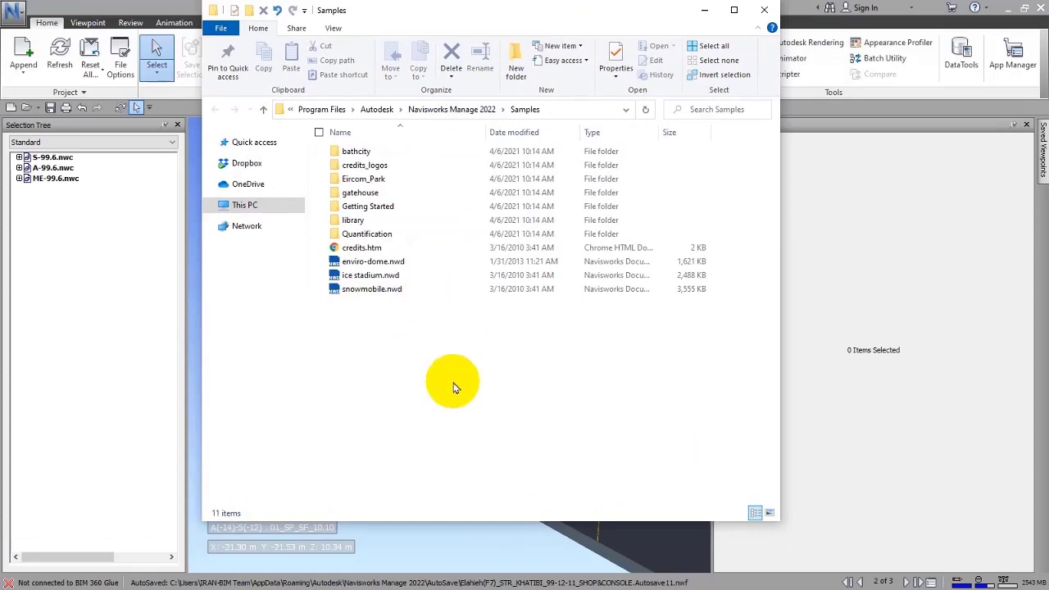
pyautogui.click(768, 513)
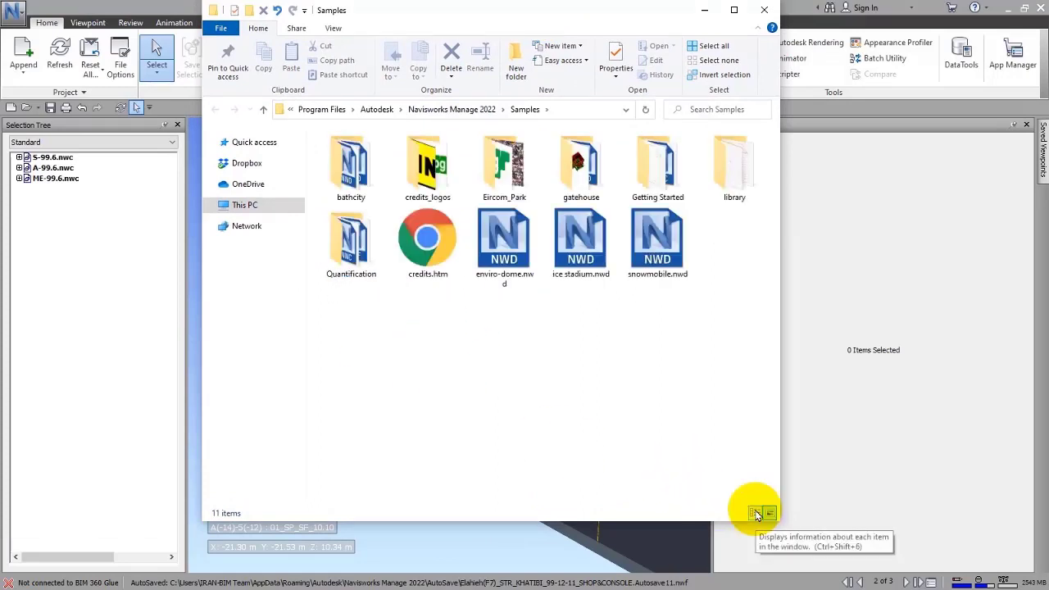
pyautogui.click(755, 513)
# Browse the bathcity and credits_logos sample folders, checking bathcity's icons and full path.
pyautogui.doubleClick(433, 148)
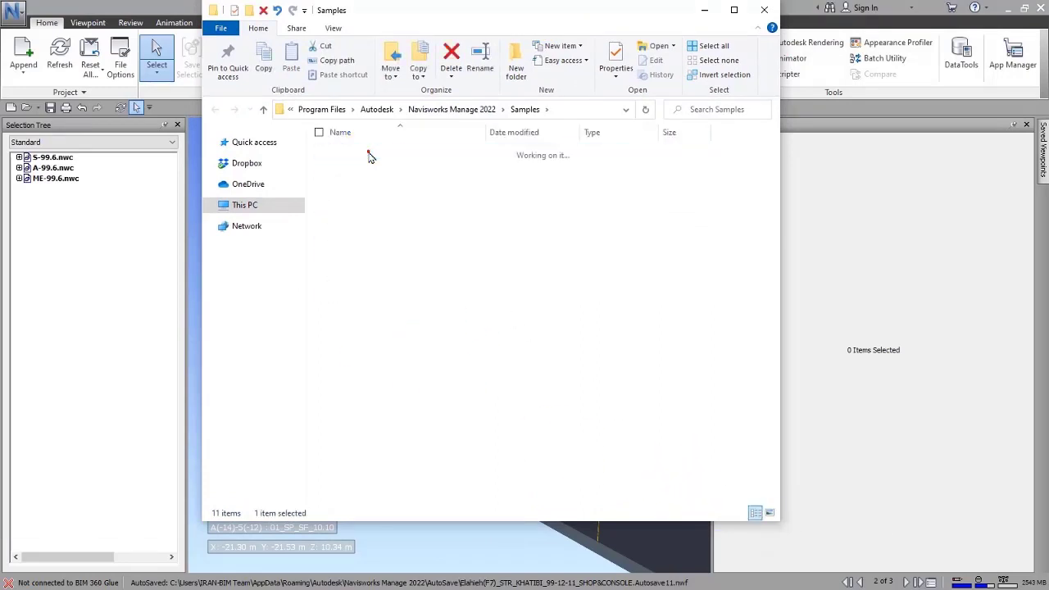
pyautogui.click(769, 513)
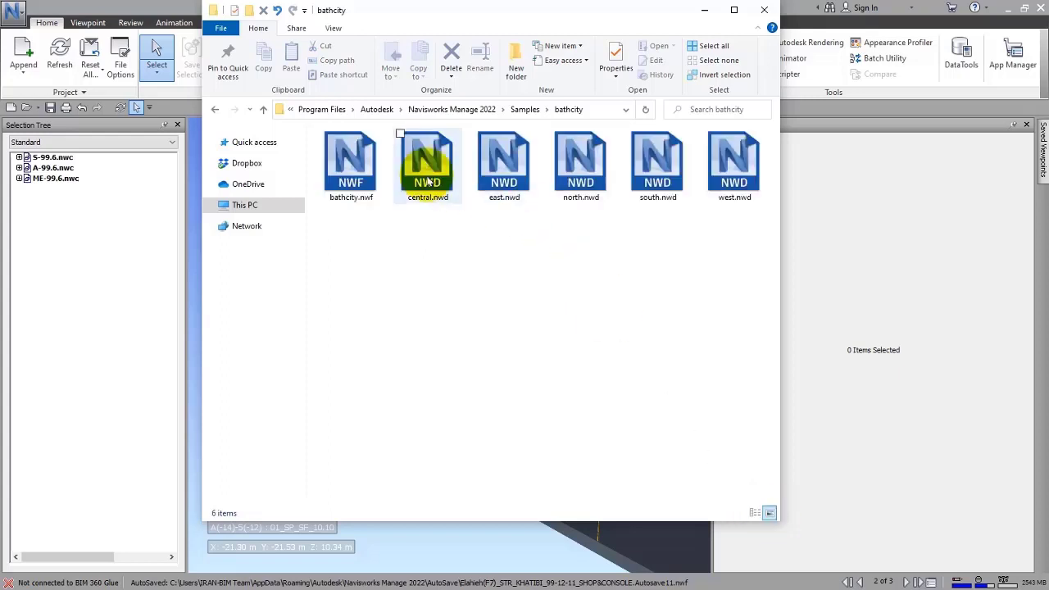
pyautogui.click(746, 512)
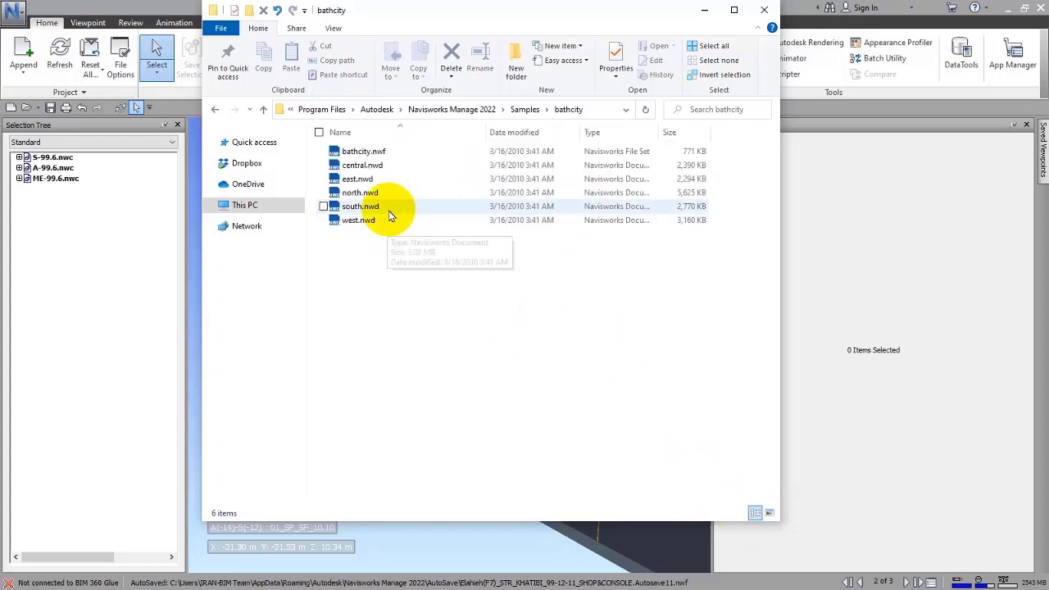
pyautogui.click(592, 110)
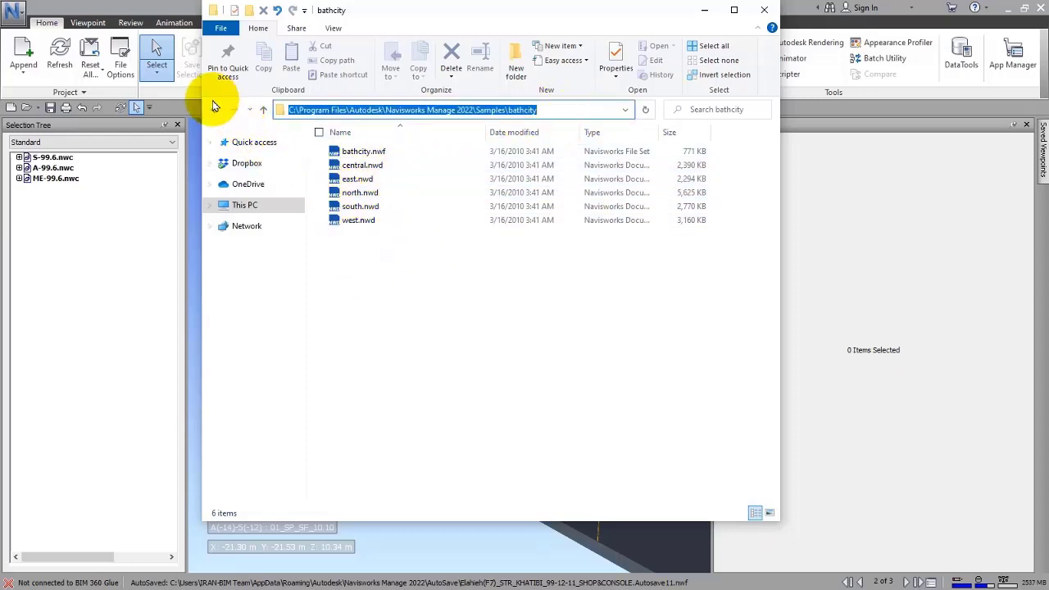
pyautogui.click(215, 109)
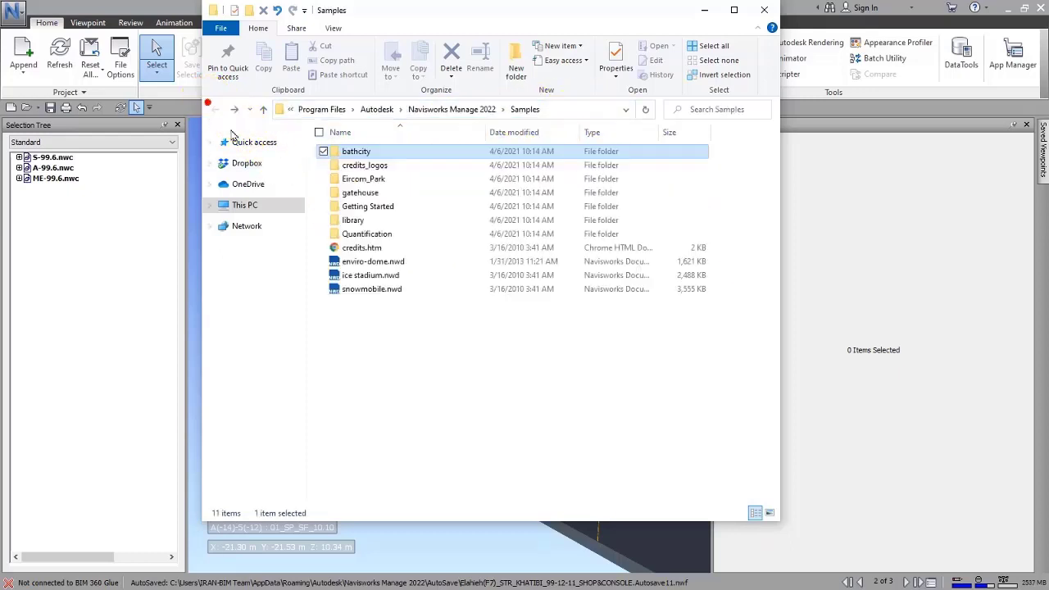
pyautogui.doubleClick(360, 165)
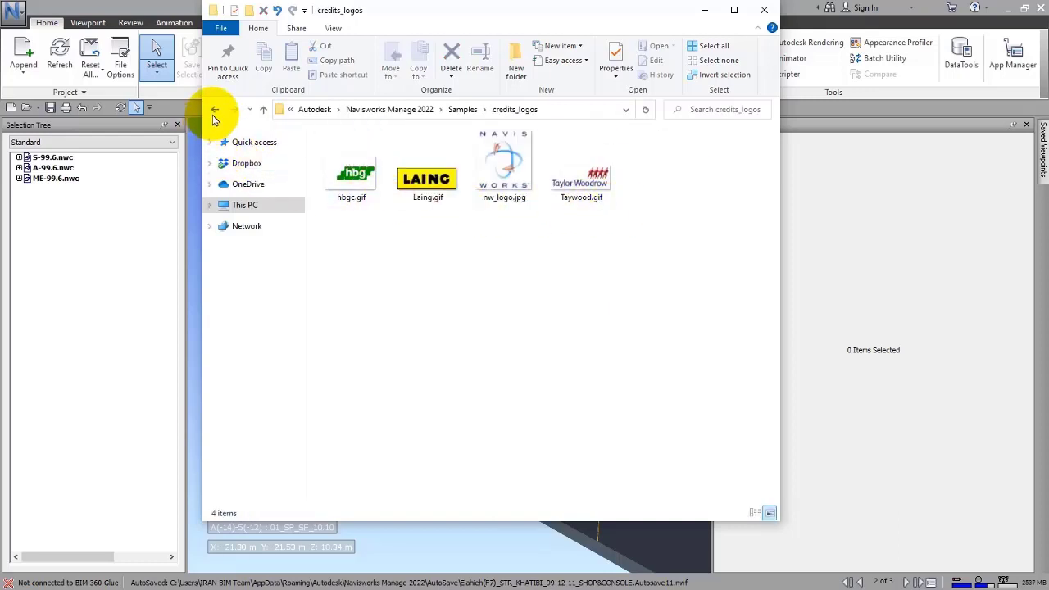
pyautogui.click(215, 111)
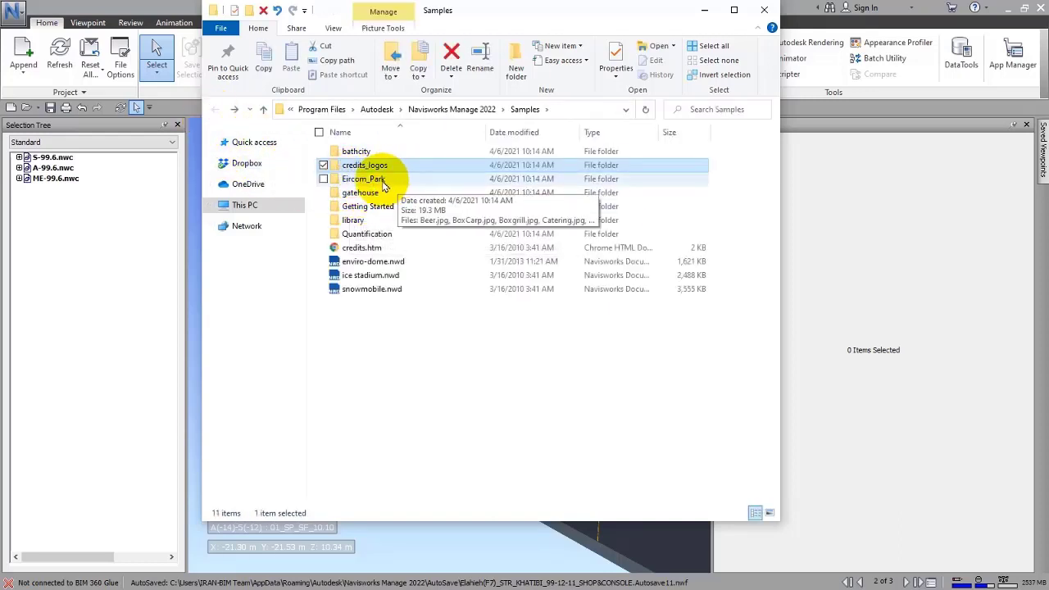
# Open the Eircom_Park folder, scroll its 36 files and select its address-bar path.
pyautogui.doubleClick(394, 180)
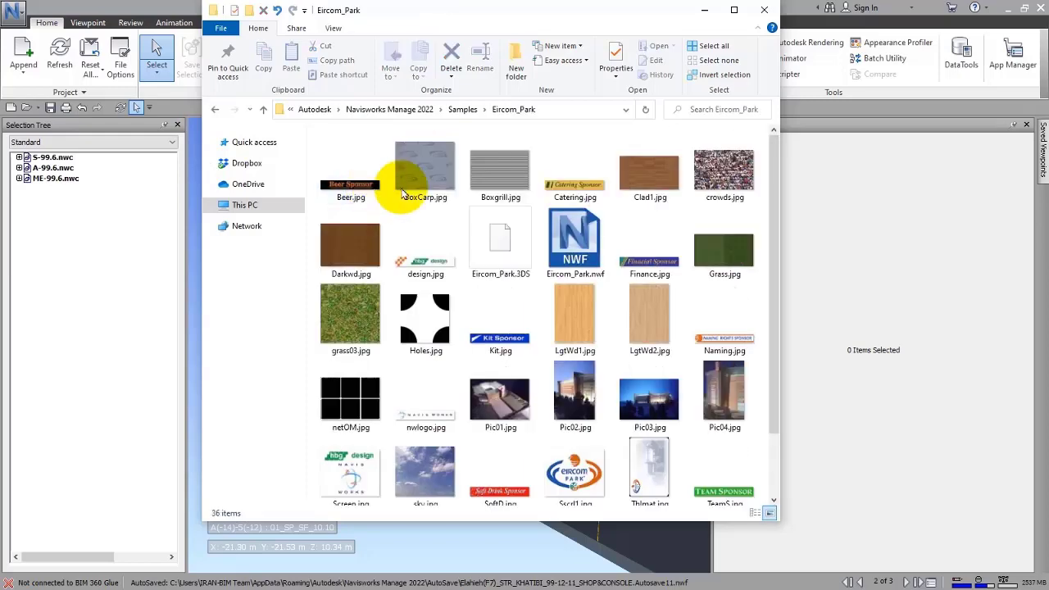
pyautogui.scroll(-2, 549, 287)
pyautogui.scroll(1, 538, 301)
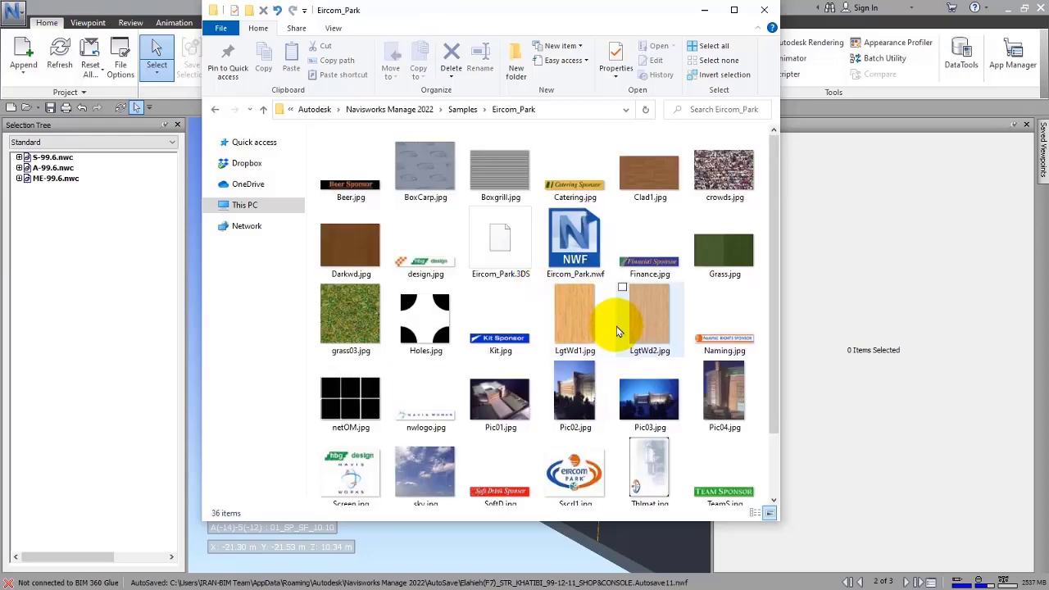
pyautogui.click(590, 109)
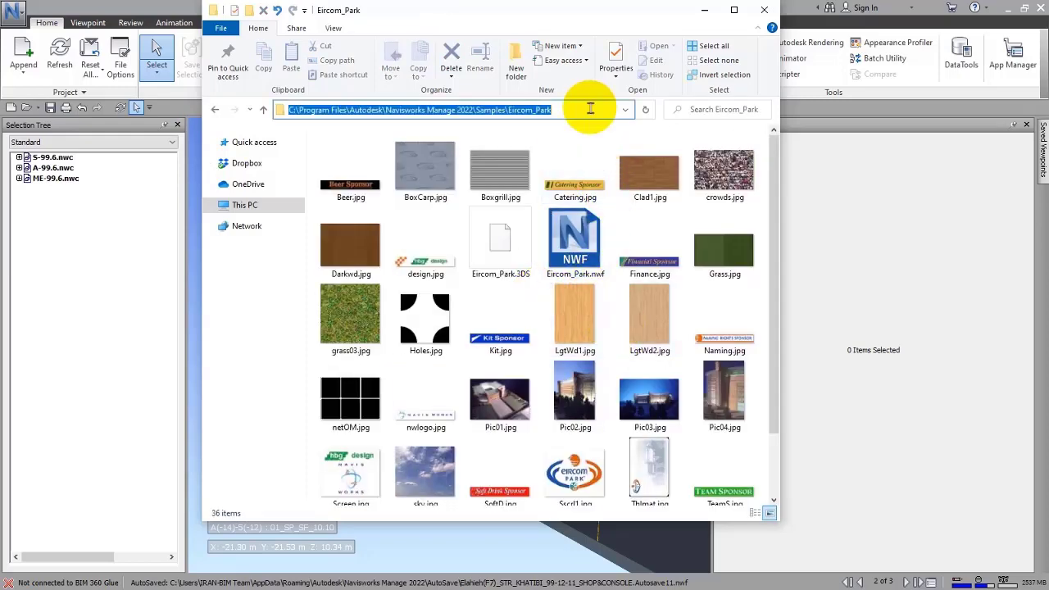
# Import Eircom_Park.nwf from the Eircom_Park sample folder as a new sheet in the Sheet Browser.
pyautogui.click(764, 9)
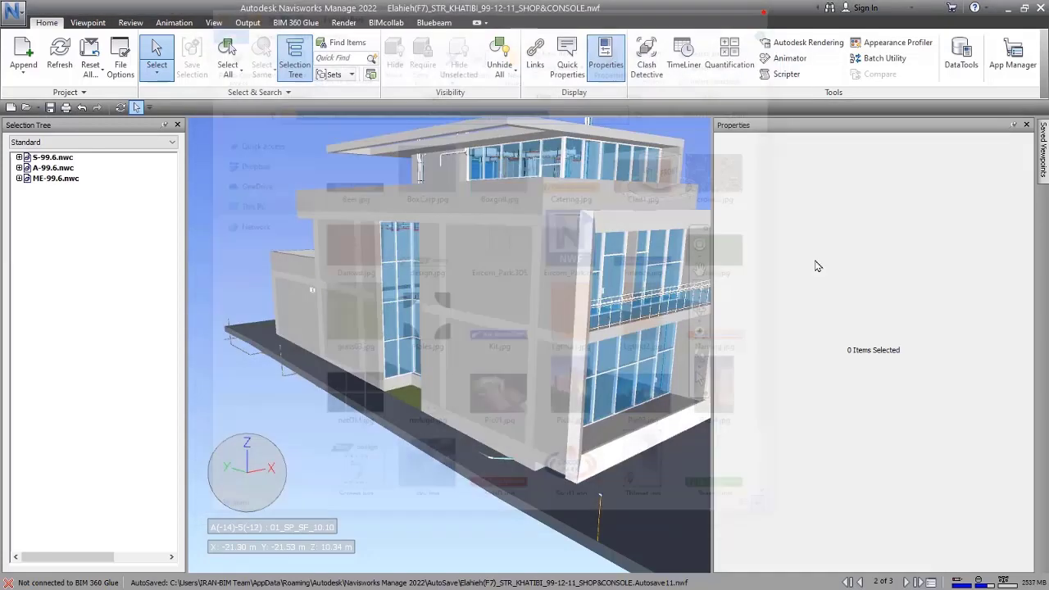
pyautogui.click(931, 583)
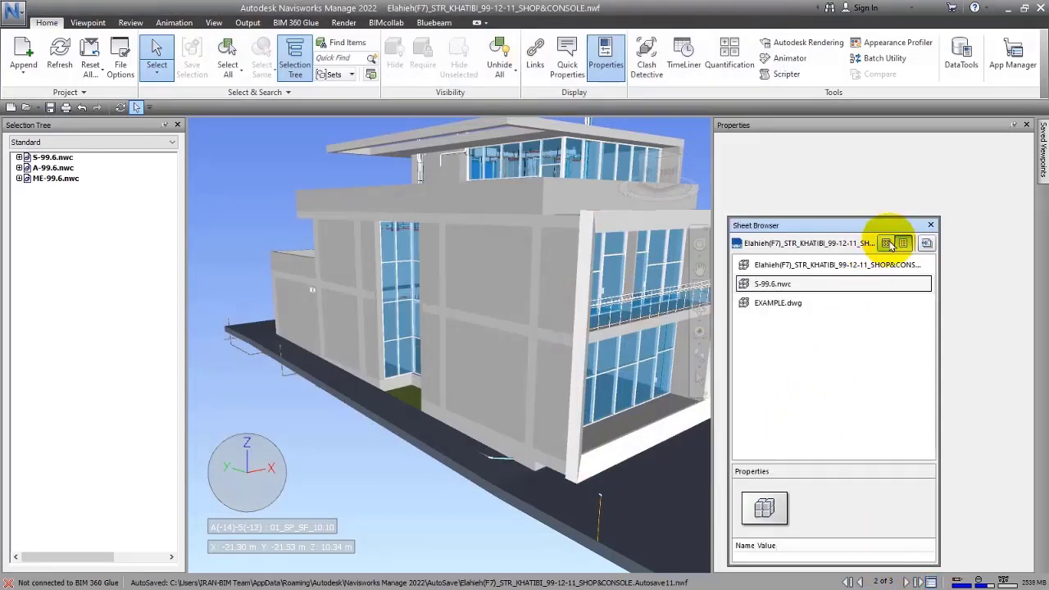
pyautogui.click(926, 244)
pyautogui.click(746, 385)
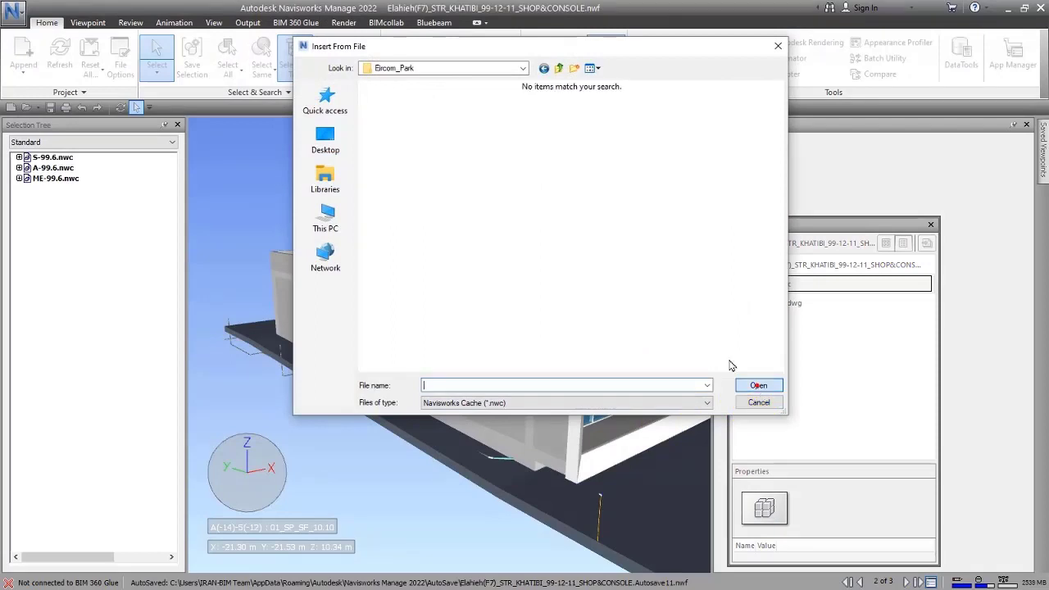
pyautogui.write('*')
pyautogui.press('Return')
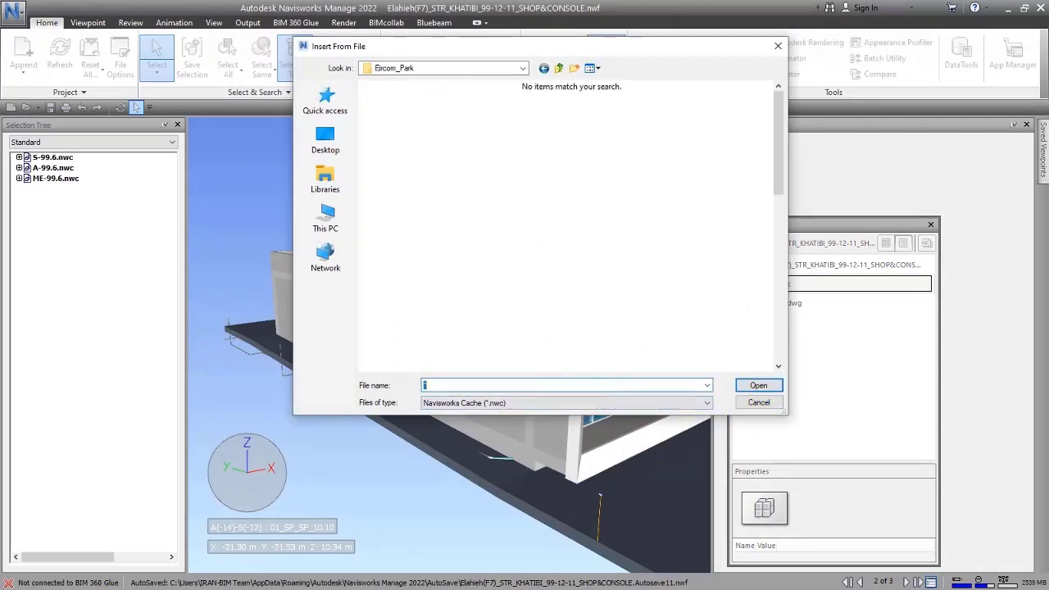
pyautogui.scroll(-1, 599, 308)
pyautogui.click(670, 115)
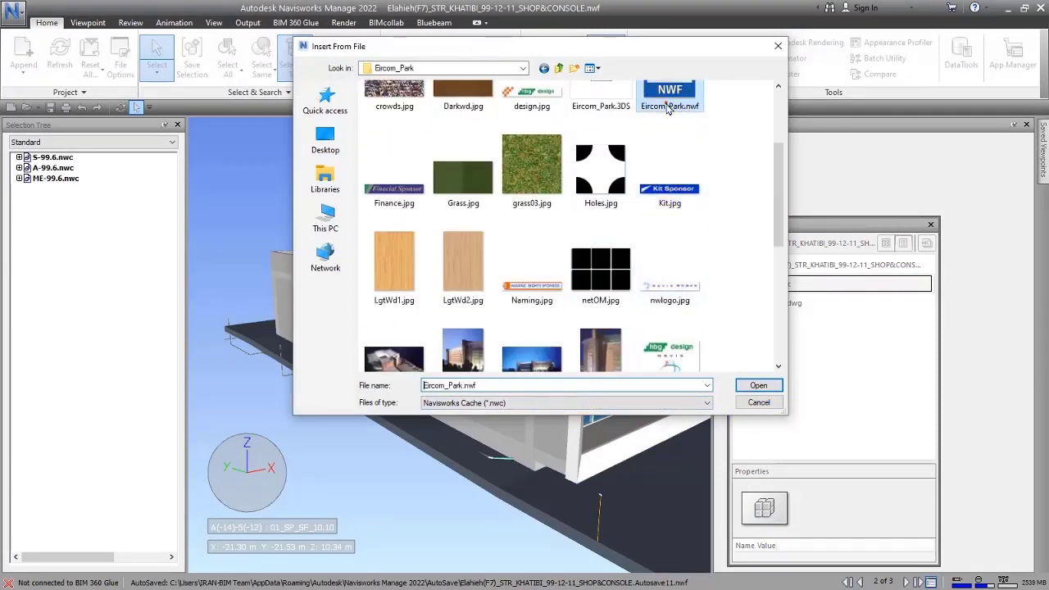
pyautogui.click(758, 386)
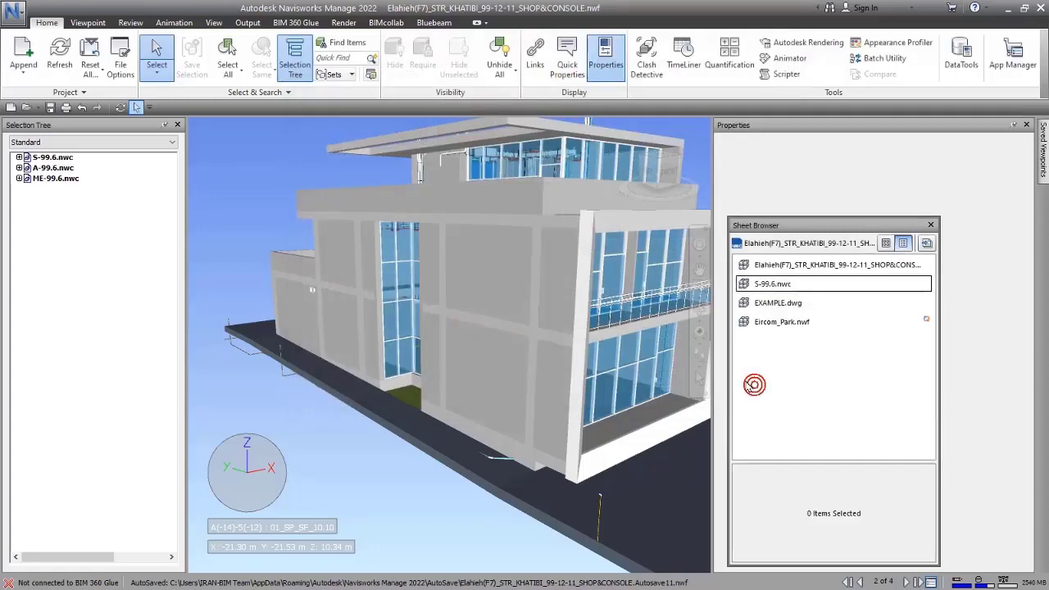
# Open the Eircom_Park stadium sheet and orbit and zoom around the pitch and stands.
pyautogui.doubleClick(791, 326)
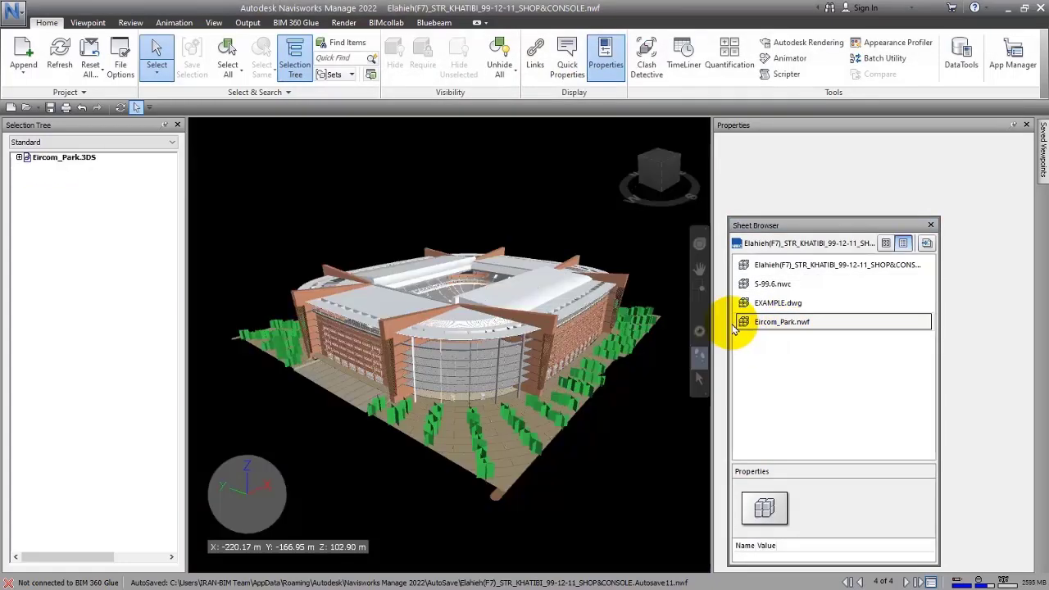
pyautogui.keyDown('shift'); pyautogui.moveTo(404, 417); pyautogui.dragTo(446, 426, button='middle'); pyautogui.keyUp('shift')
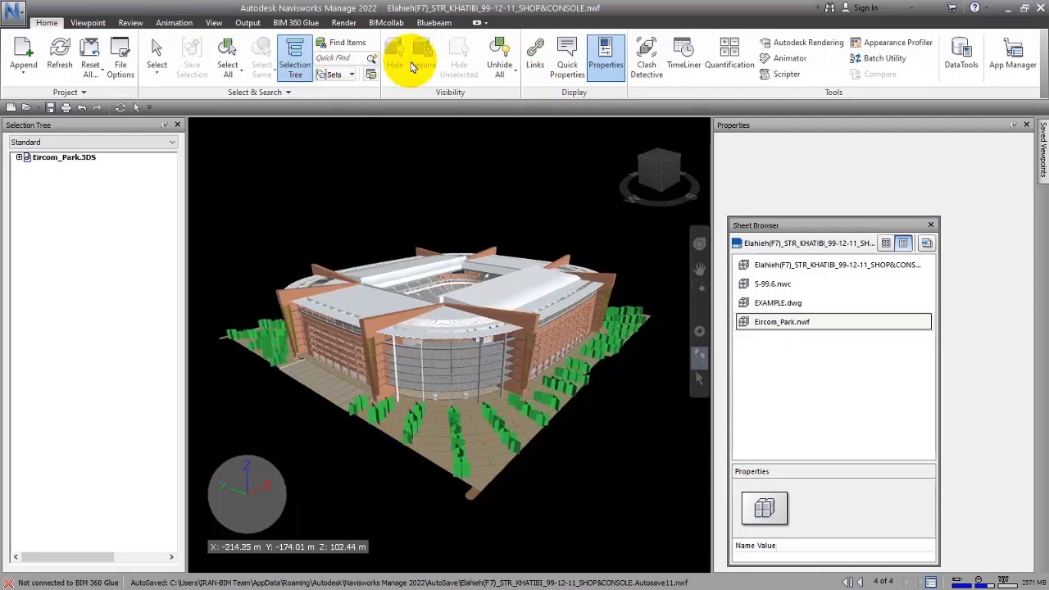
pyautogui.moveTo(376, 332)
pyautogui.keyDown('shift'); pyautogui.mouseDown(button='middle')
pyautogui.moveTo(443, 384)
pyautogui.moveTo(370, 291)
pyautogui.moveTo(363, 300)
pyautogui.mouseUp(button='middle'); pyautogui.keyUp('shift')
pyautogui.scroll(6, 402, 368)
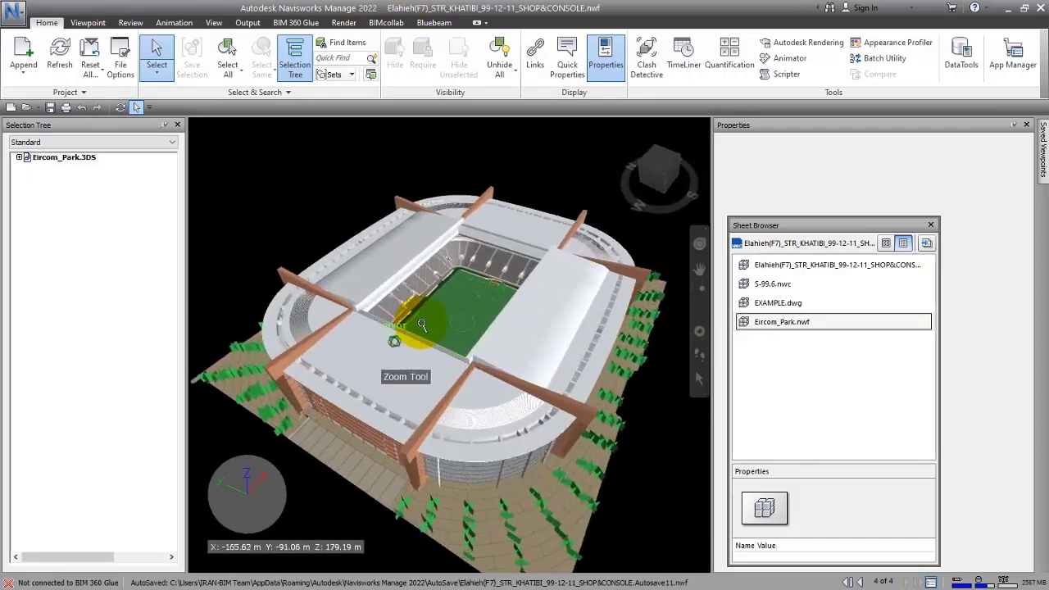
pyautogui.scroll(8, 457, 394)
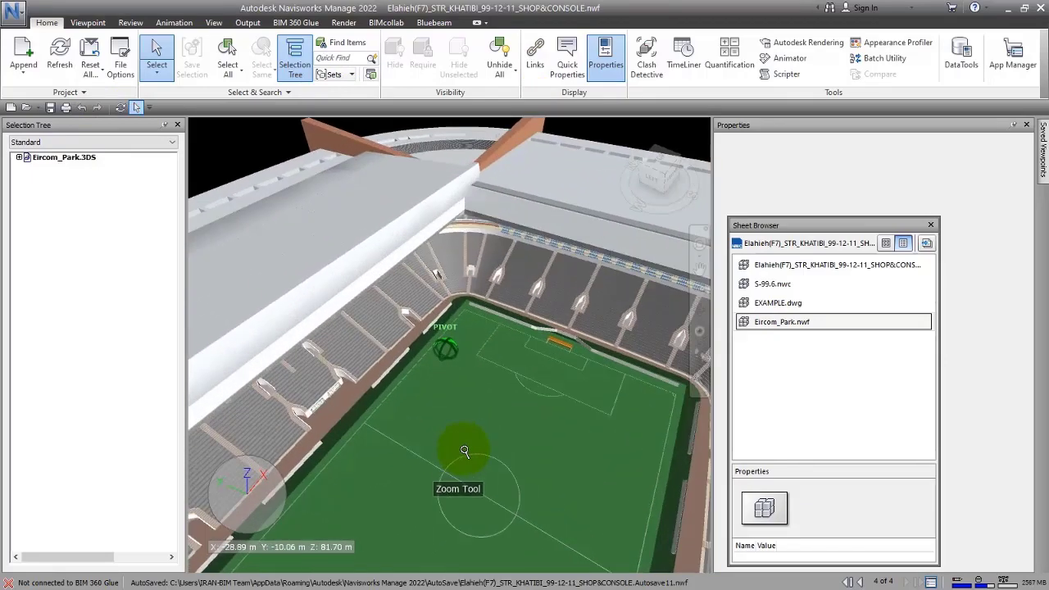
pyautogui.scroll(2, 464, 452)
pyautogui.keyDown('shift'); pyautogui.moveTo(461, 480); pyautogui.dragTo(524, 422, button='middle'); pyautogui.keyUp('shift')
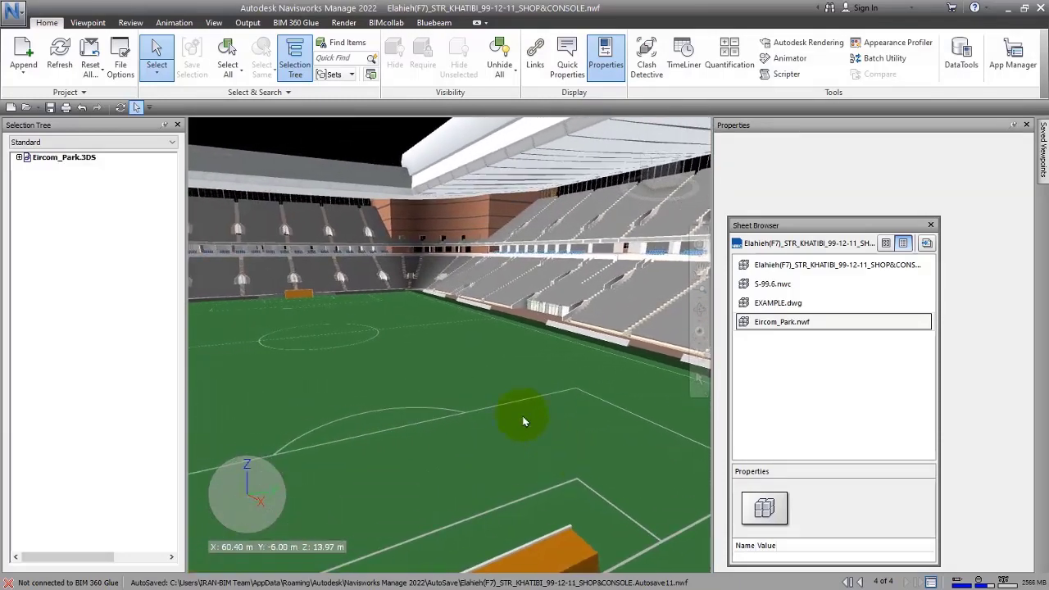
pyautogui.moveTo(443, 414)
pyautogui.keyDown('shift'); pyautogui.mouseDown(button='middle')
pyautogui.moveTo(482, 390)
pyautogui.moveTo(491, 408)
pyautogui.moveTo(475, 369)
pyautogui.moveTo(571, 399)
pyautogui.moveTo(694, 398)
pyautogui.moveTo(581, 366)
pyautogui.moveTo(555, 380)
pyautogui.moveTo(590, 352)
pyautogui.moveTo(521, 372)
pyautogui.mouseUp(button='middle'); pyautogui.keyUp('shift')
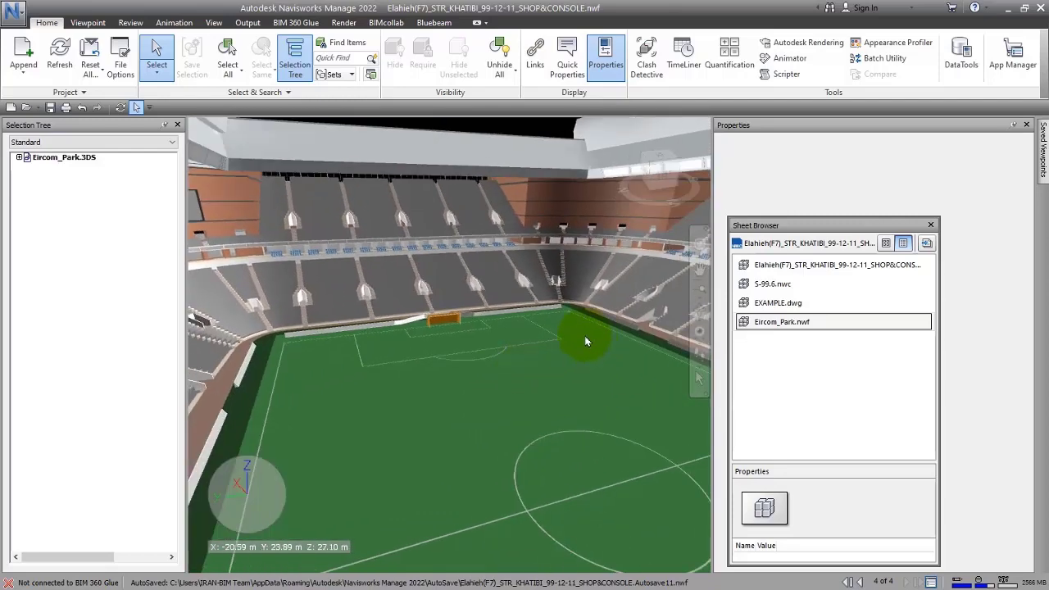
# Switch back to the S-99.6.nwc sheet and delete the Eircom_Park.nwf sheet.
pyautogui.doubleClick(771, 284)
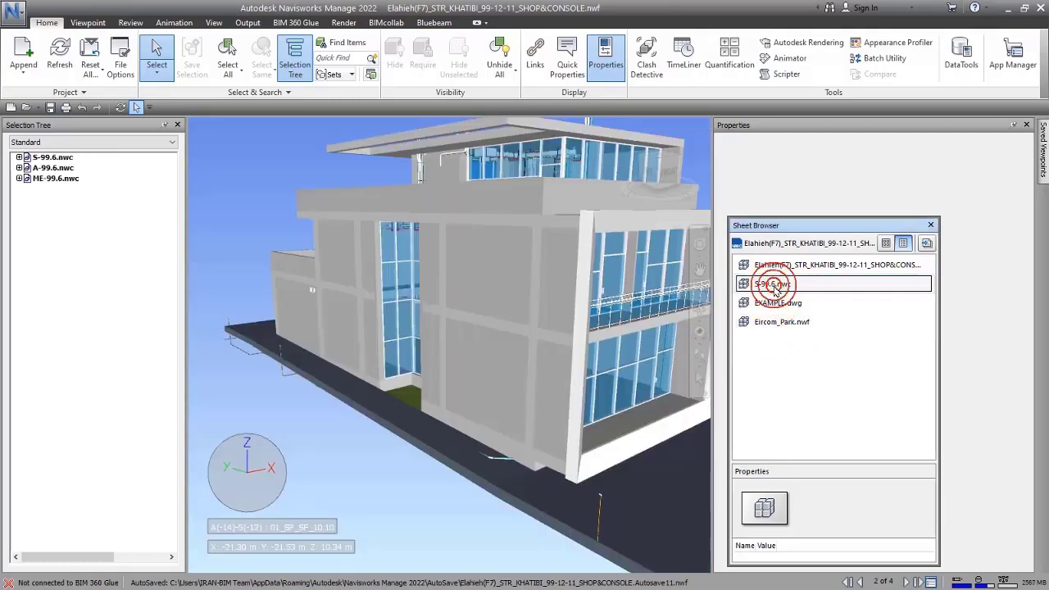
pyautogui.rightClick(779, 324)
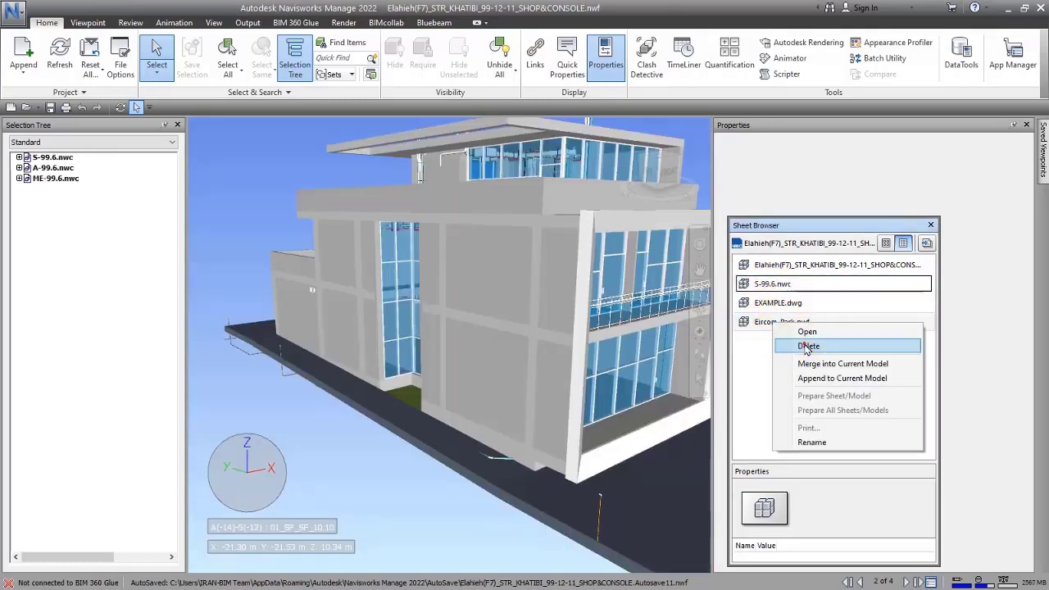
pyautogui.click(807, 346)
pyautogui.rightClick(769, 305)
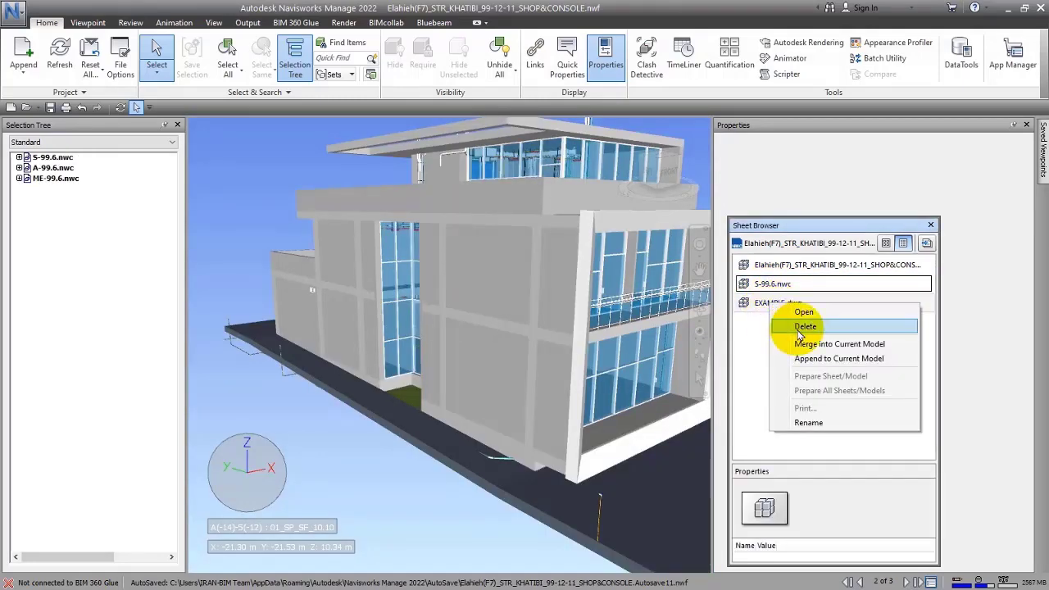